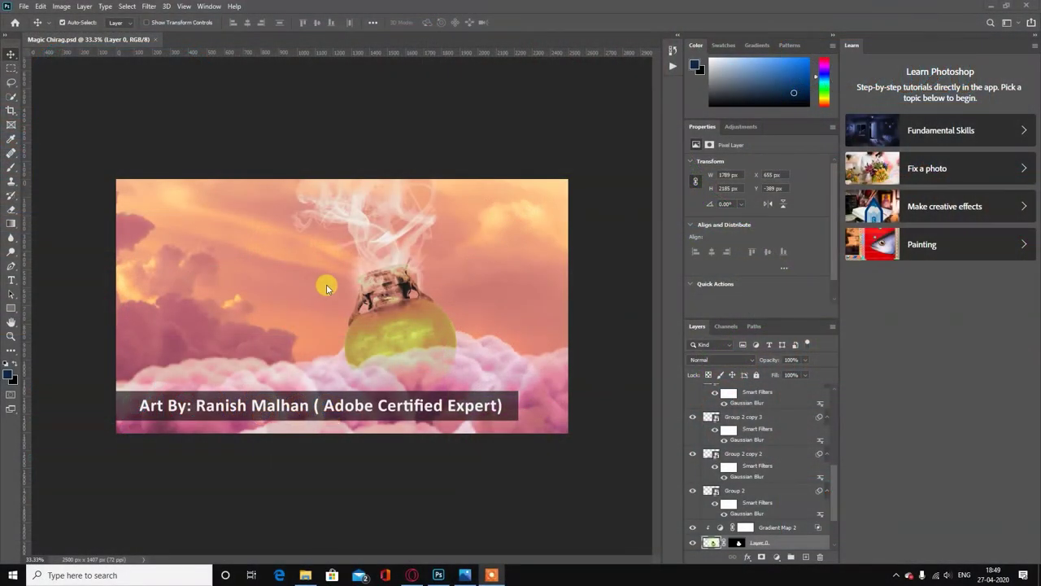
# Create a blank 1920×1080, 72 ppi white document, briefly checking the Magic Chirag tab.
pyautogui.click(22, 7)
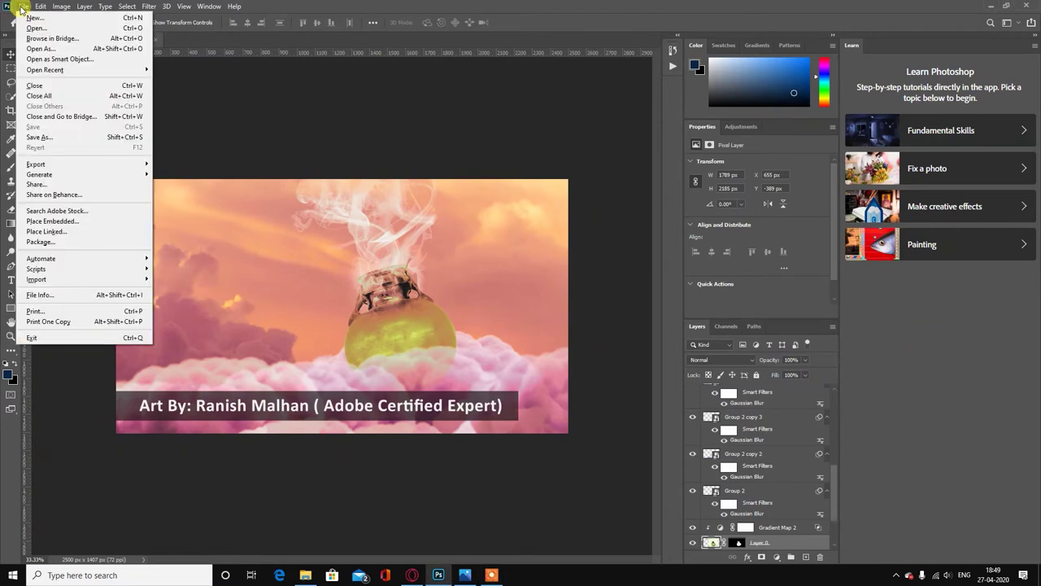
pyautogui.click(33, 17)
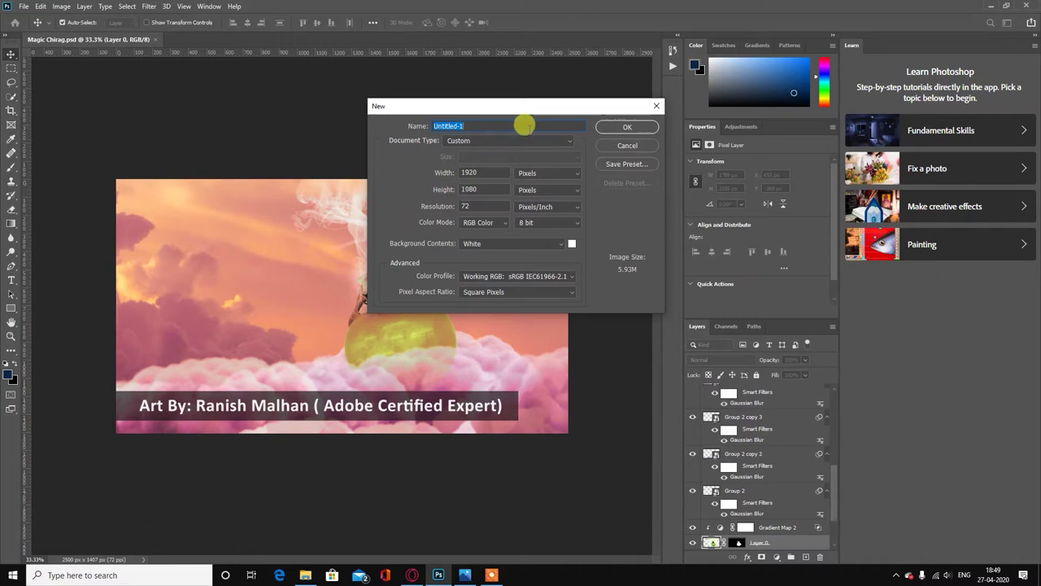
pyautogui.click(627, 127)
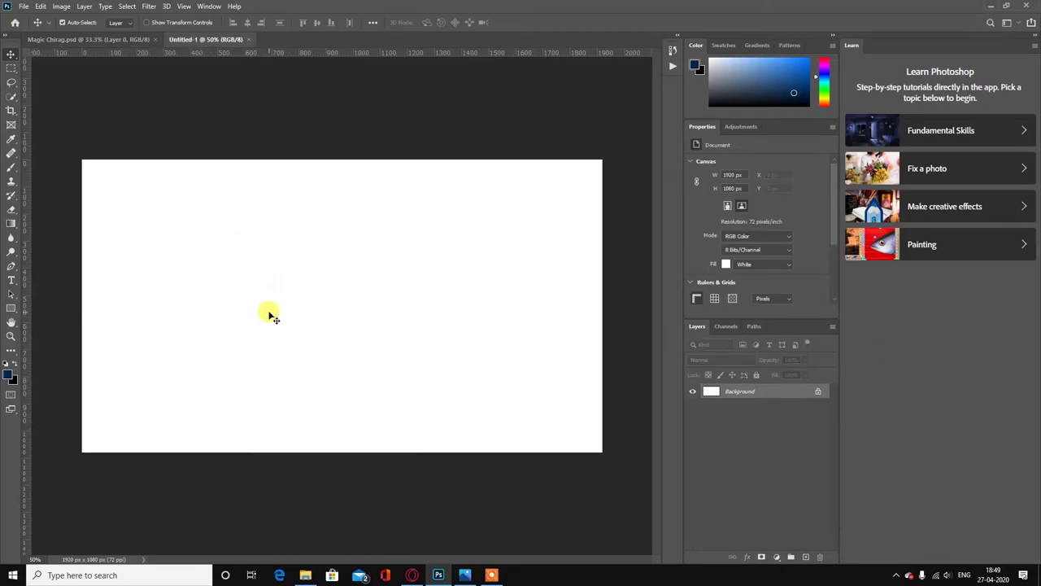
pyautogui.click(81, 39)
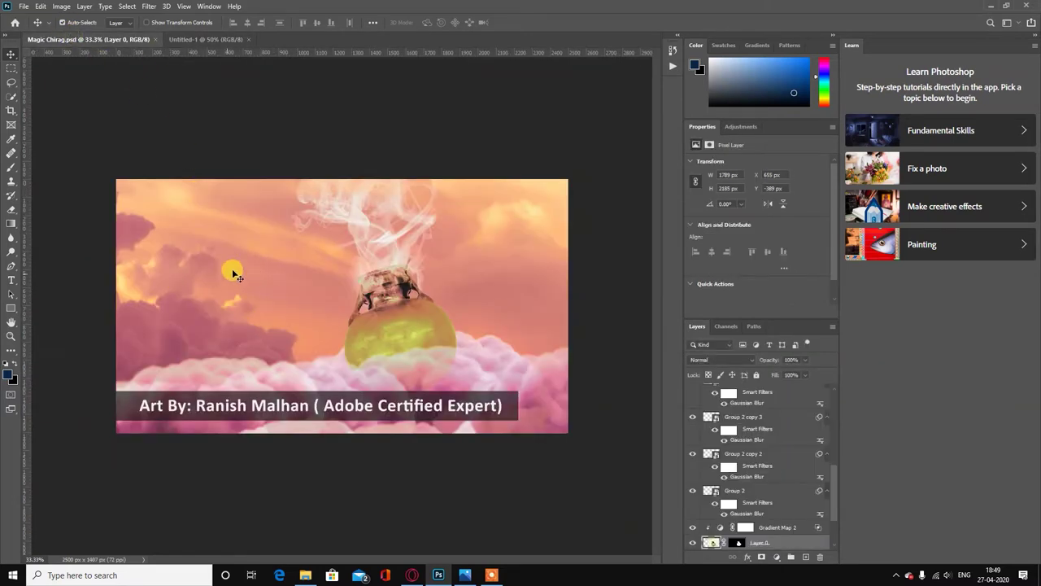
pyautogui.click(204, 39)
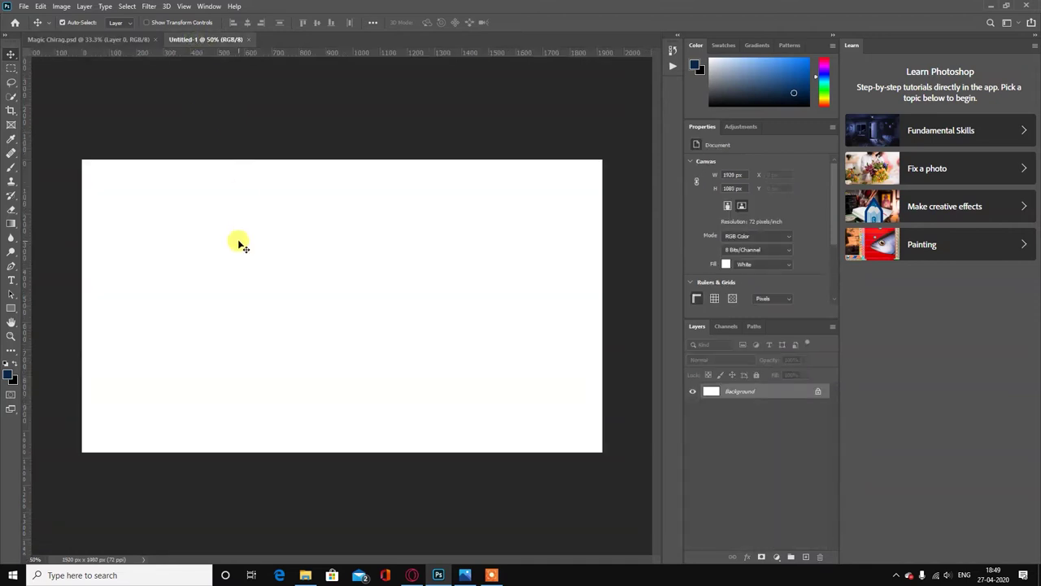
# Drag the cloudiness-clouds photo from the Downloads folder onto the new Photoshop canvas.
pyautogui.click(304, 575)
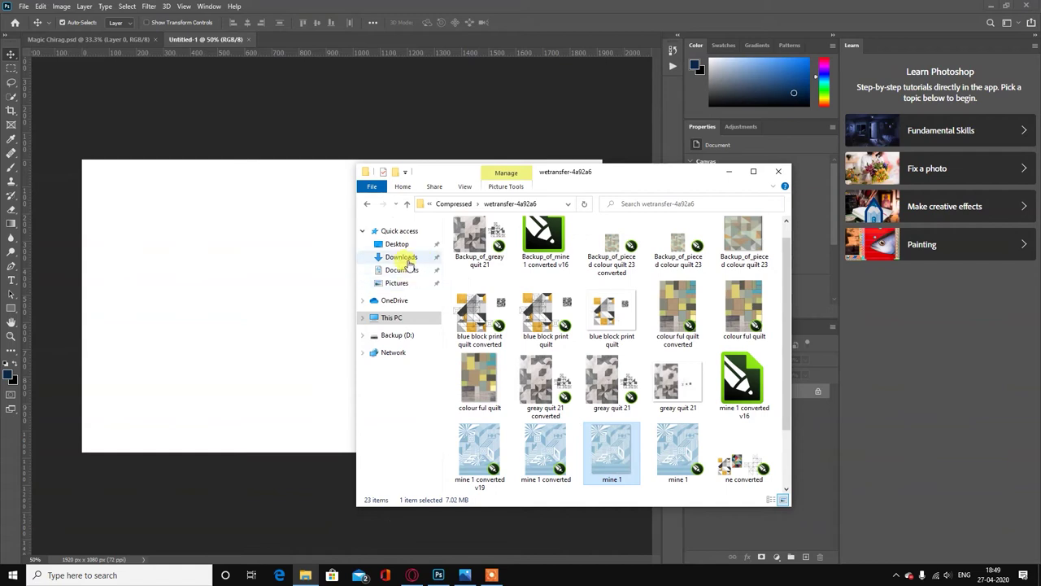
pyautogui.click(401, 257)
pyautogui.scroll(-5, 537, 337)
pyautogui.scroll(-5, 544, 342)
pyautogui.scroll(10, 544, 341)
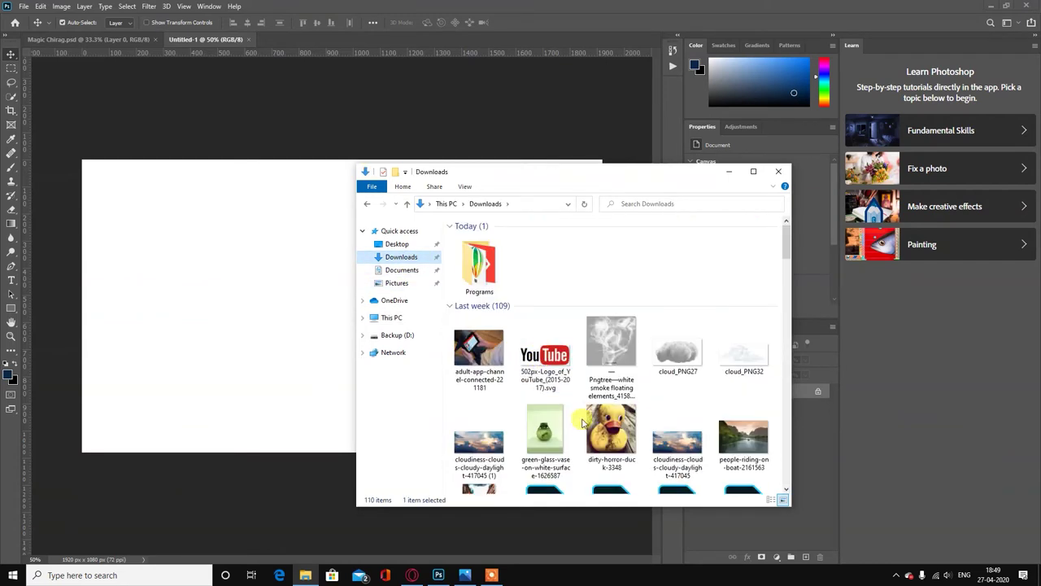
pyautogui.moveTo(488, 443); pyautogui.dragTo(264, 375)
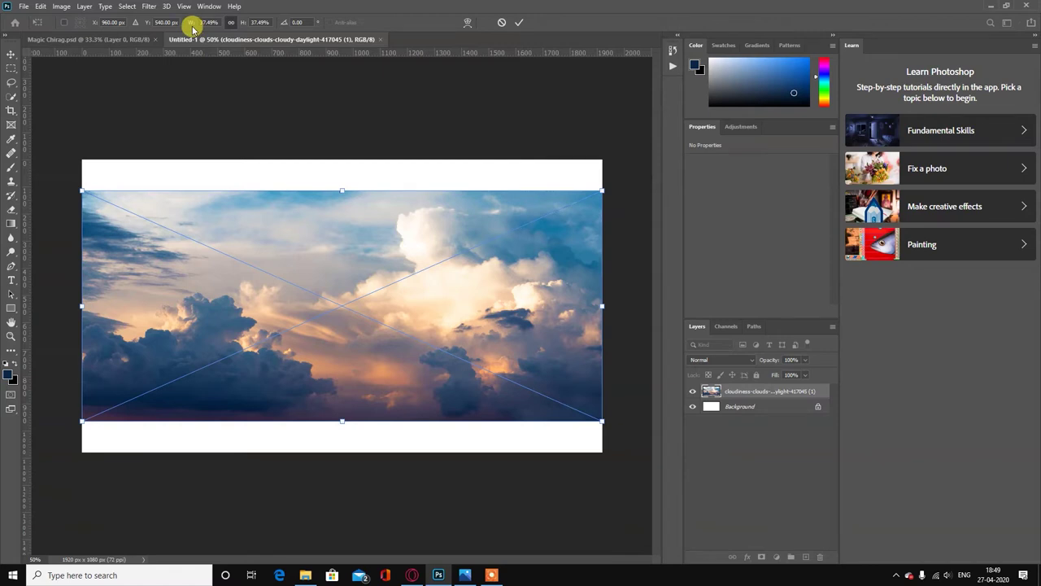
# Scale the cloud layer to about 49.5% width and commit it, comparing against Magic Chirag.
pyautogui.moveTo(191, 22); pyautogui.dragTo(200, 23)
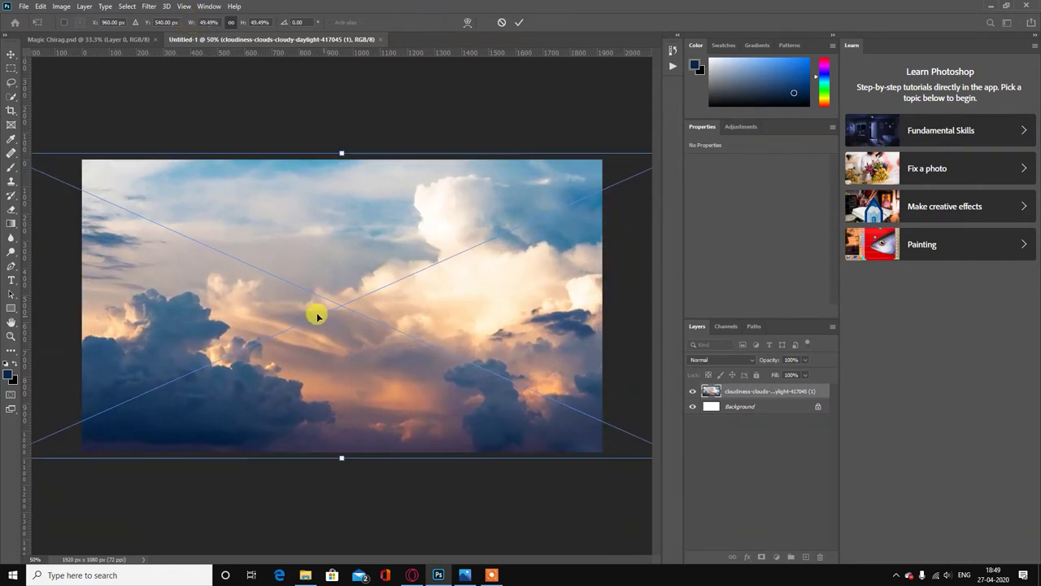
pyautogui.click(520, 25)
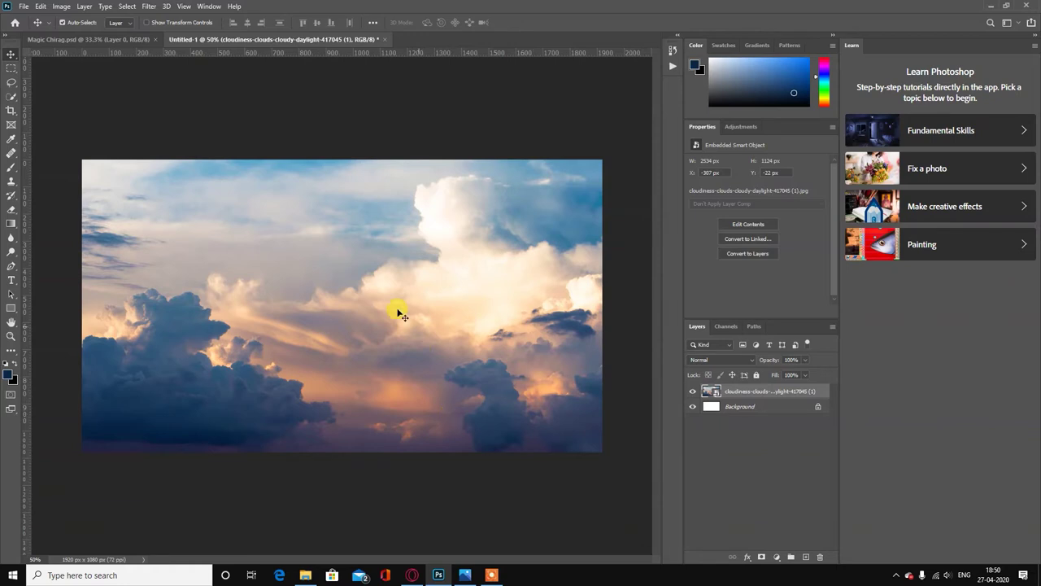
pyautogui.click(72, 41)
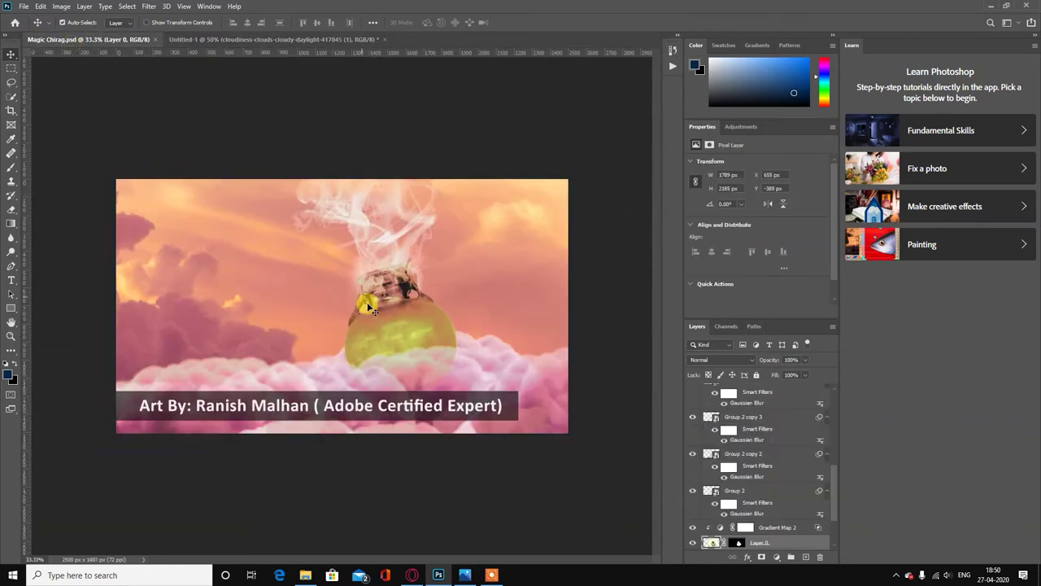
pyautogui.click(277, 39)
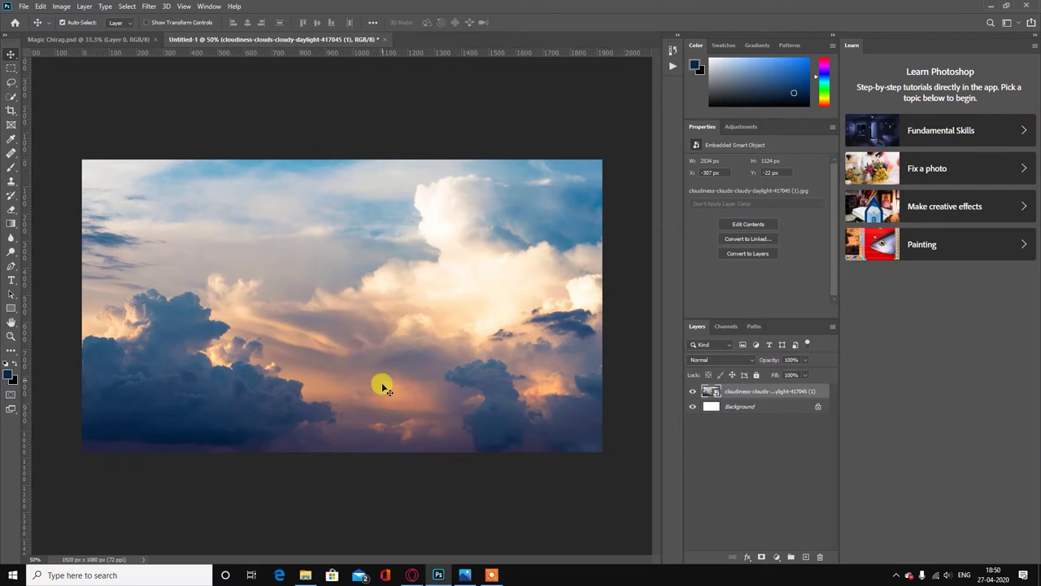
# Drag the Jar cleaned image from the Documents folder onto the Photoshop canvas.
pyautogui.click(305, 576)
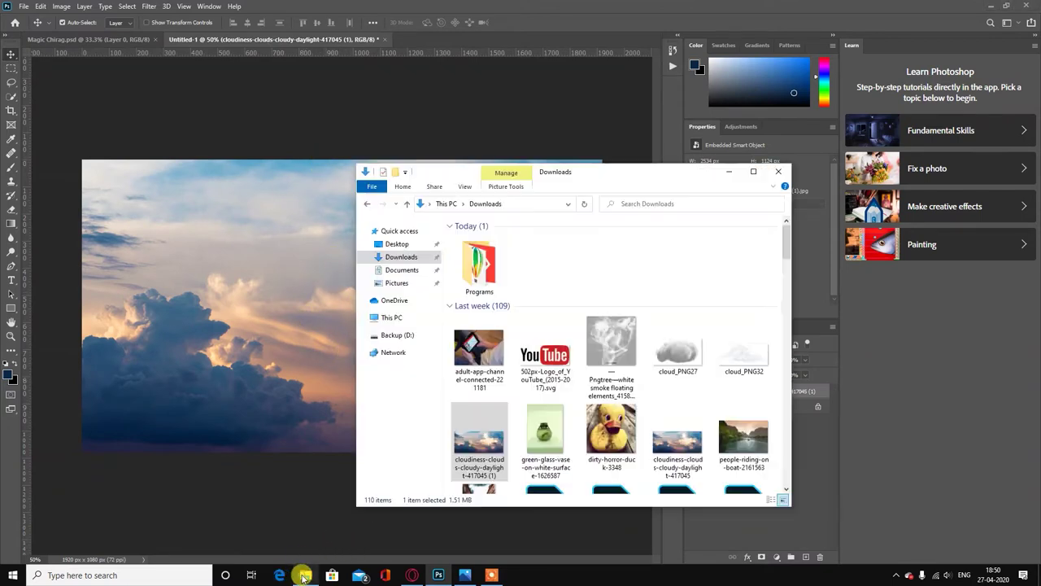
pyautogui.click(553, 446)
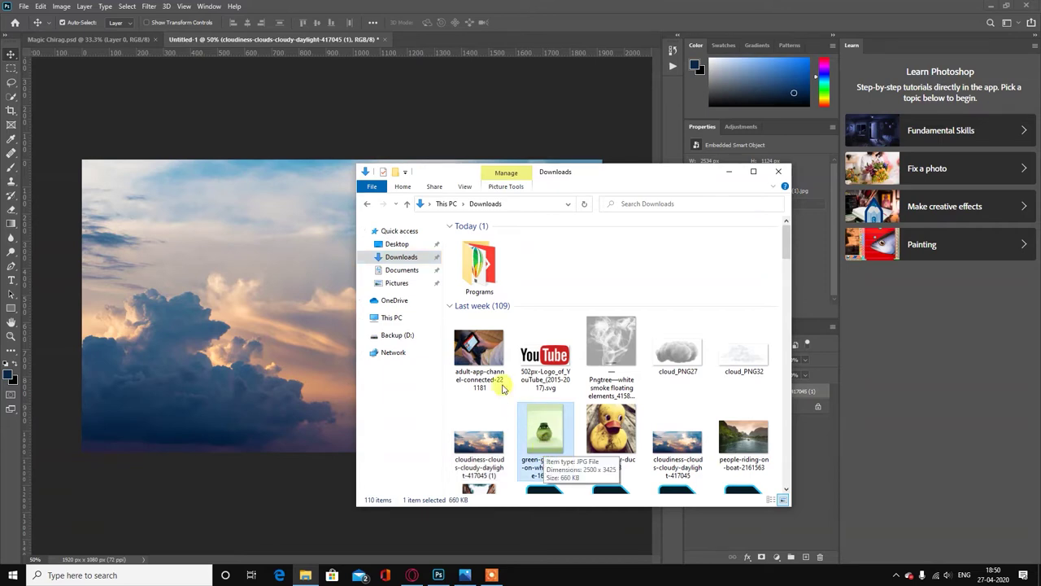
pyautogui.click(401, 271)
pyautogui.click(690, 431)
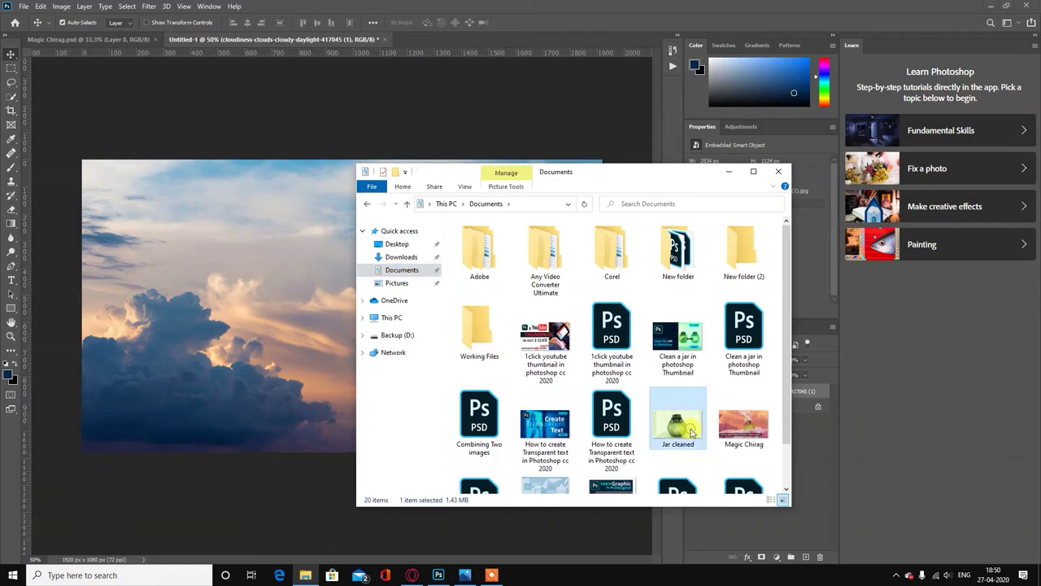
pyautogui.moveTo(678, 435); pyautogui.dragTo(314, 349)
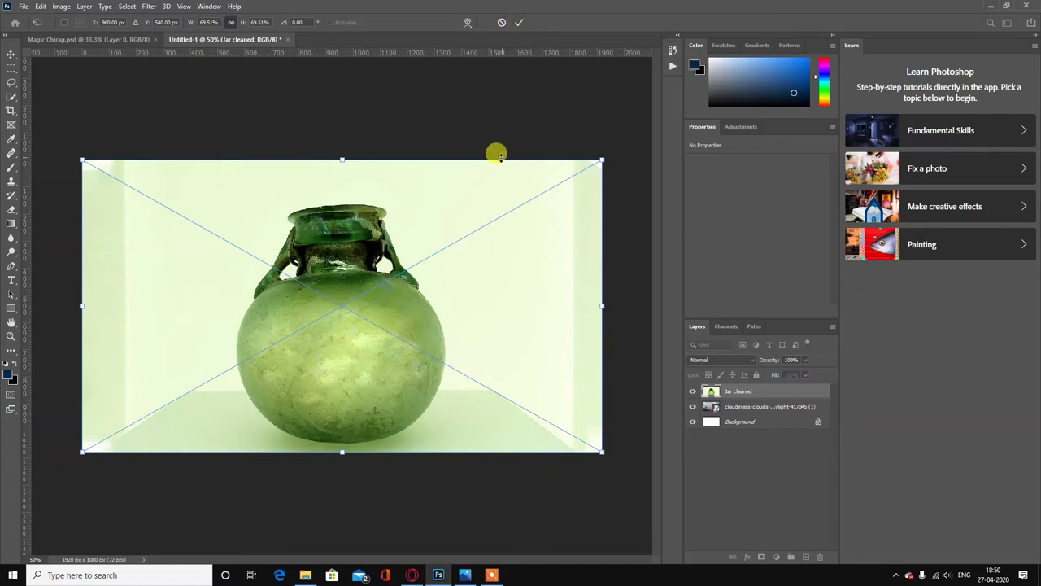
# Commit the placed Jar cleaned smart object.
pyautogui.click(519, 22)
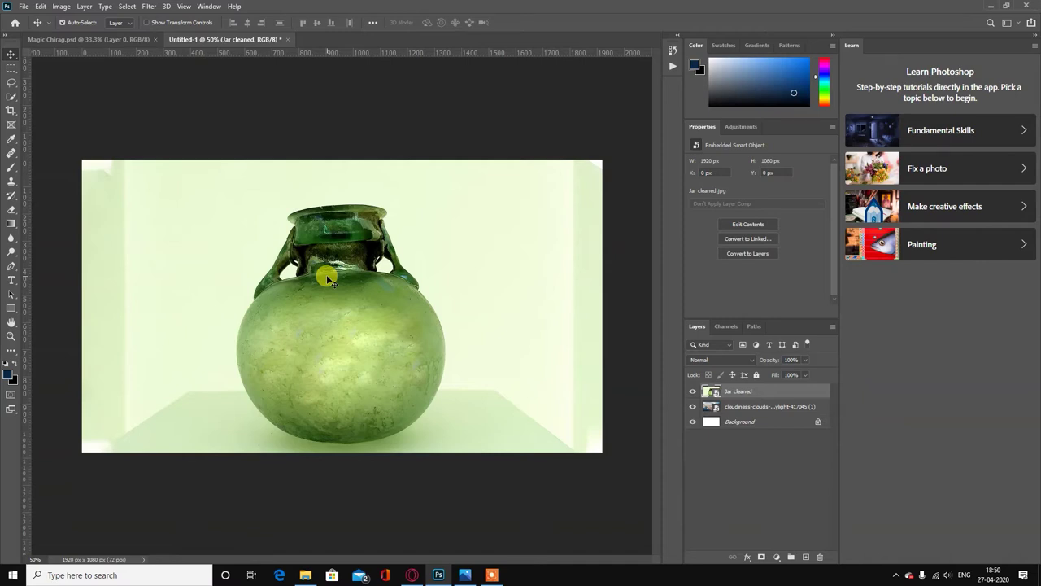
# Box-select the green jar with the Object Selection Tool and zoom in.
pyautogui.click(13, 104)
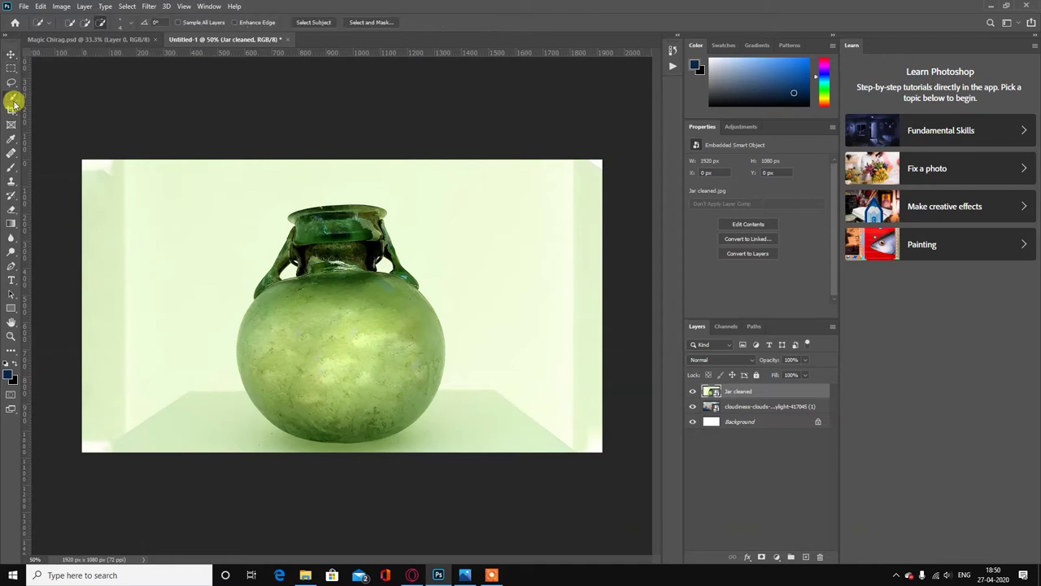
pyautogui.click(46, 100)
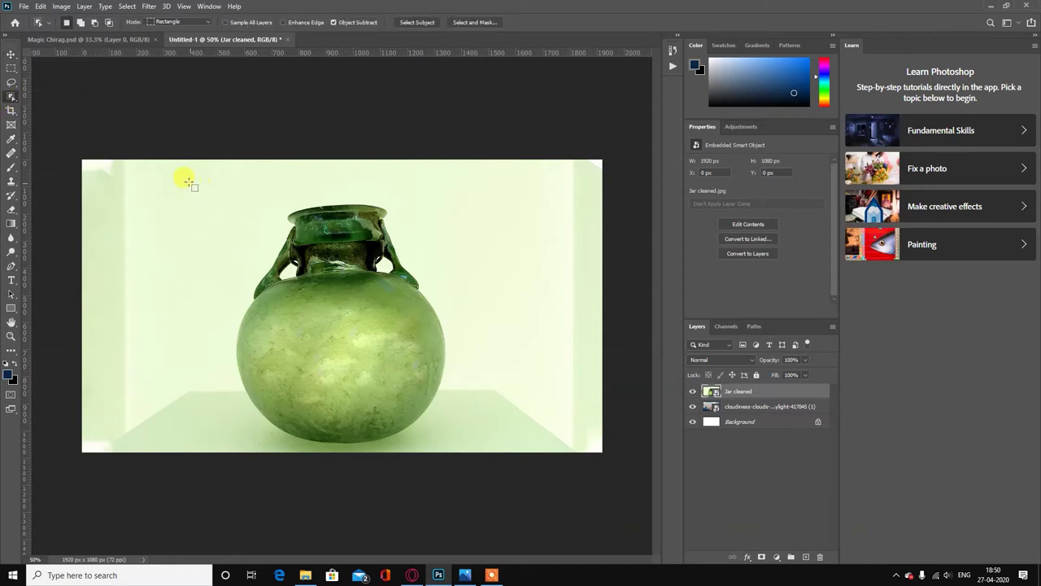
pyautogui.moveTo(188, 178); pyautogui.dragTo(466, 439)
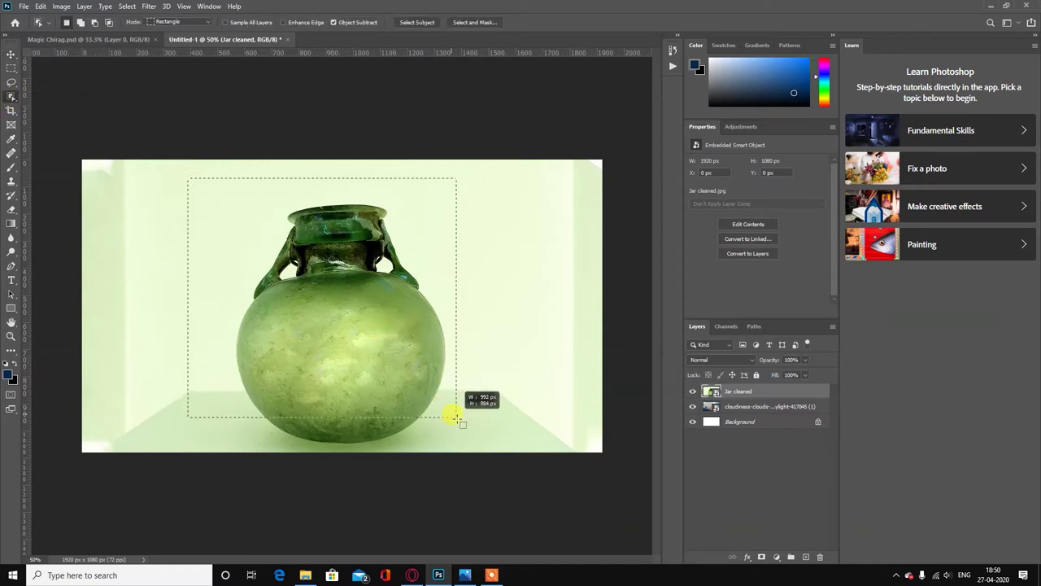
pyautogui.moveTo(464, 439); pyautogui.dragTo(468, 439)
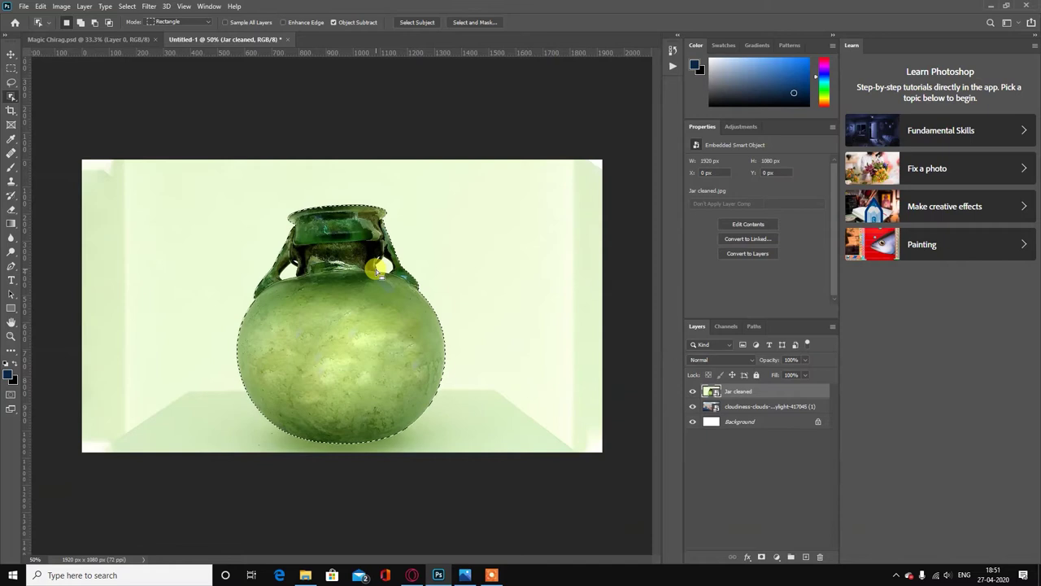
pyautogui.scroll(3, 380, 272)
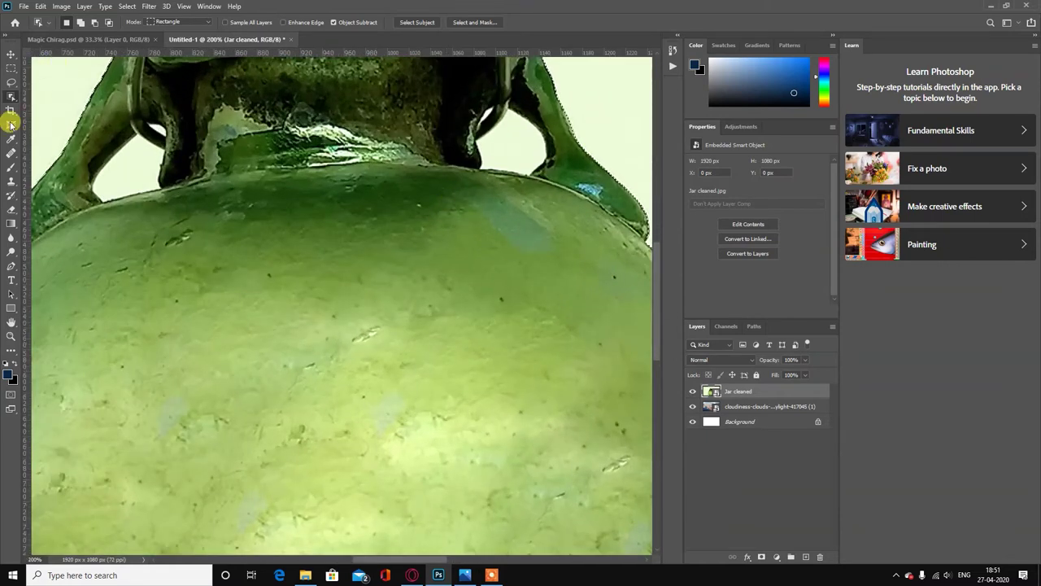
# Subtract the gaps inside both handles using Quick Selection in Subtract mode, then fit to screen.
pyautogui.rightClick(11, 97)
pyautogui.click(32, 108)
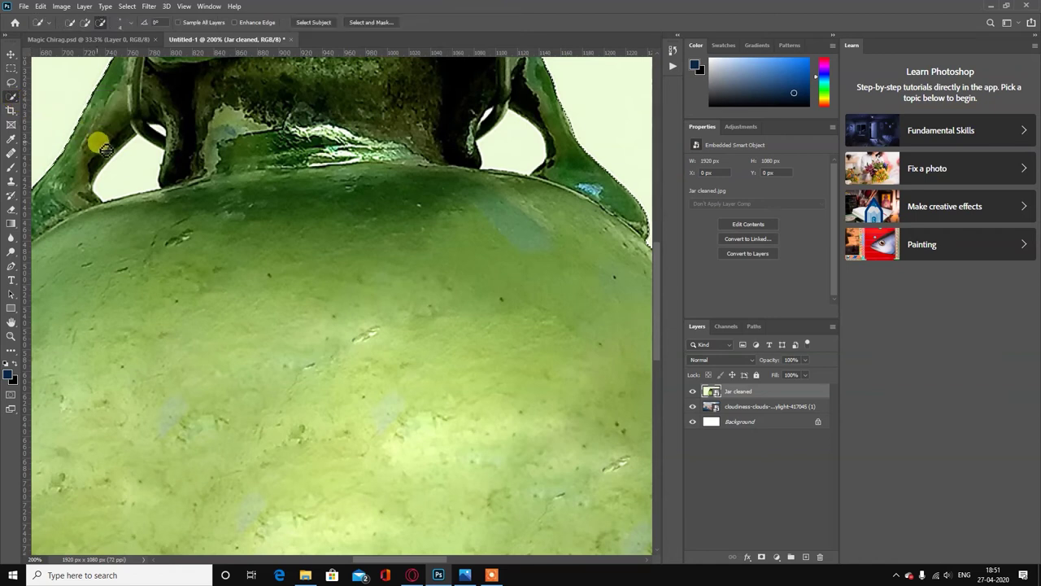
pyautogui.click(101, 23)
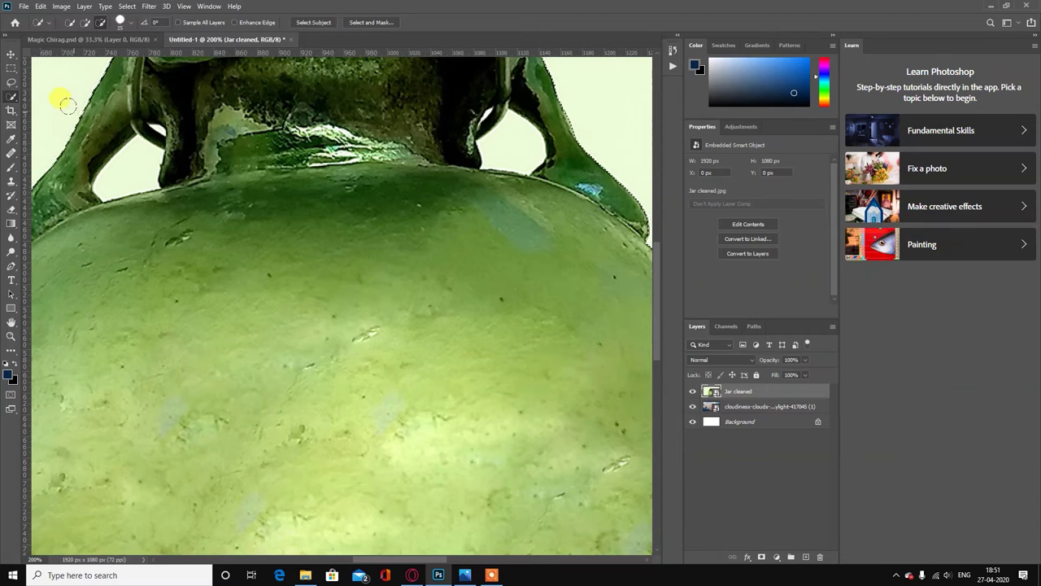
pyautogui.click(124, 164)
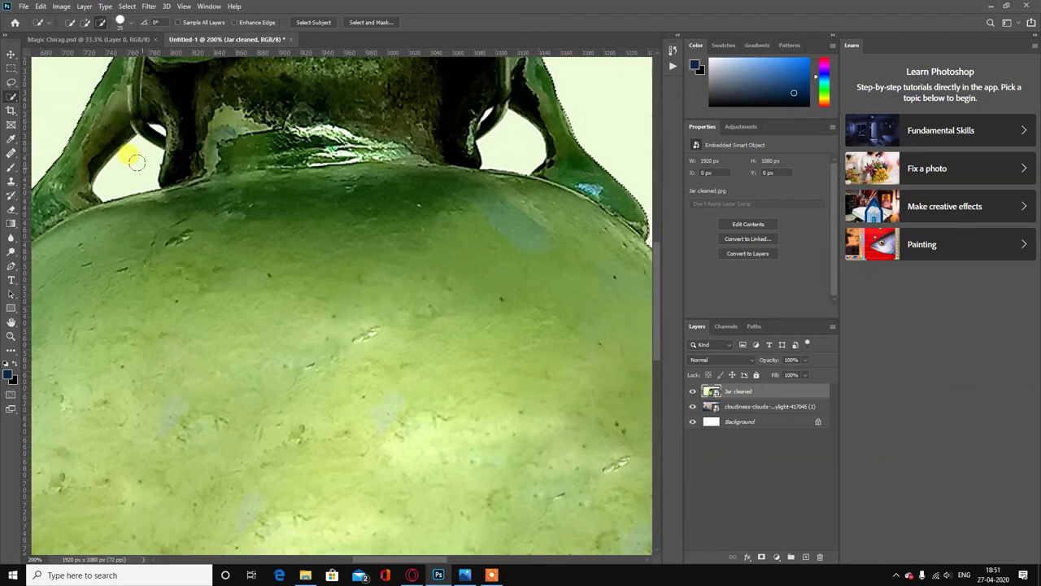
pyautogui.moveTo(134, 162)
pyautogui.mouseDown()
pyautogui.moveTo(434, 177)
pyautogui.moveTo(499, 151)
pyautogui.moveTo(415, 121)
pyautogui.moveTo(116, 162)
pyautogui.moveTo(140, 122)
pyautogui.moveTo(474, 95)
pyautogui.moveTo(466, 114)
pyautogui.mouseUp()
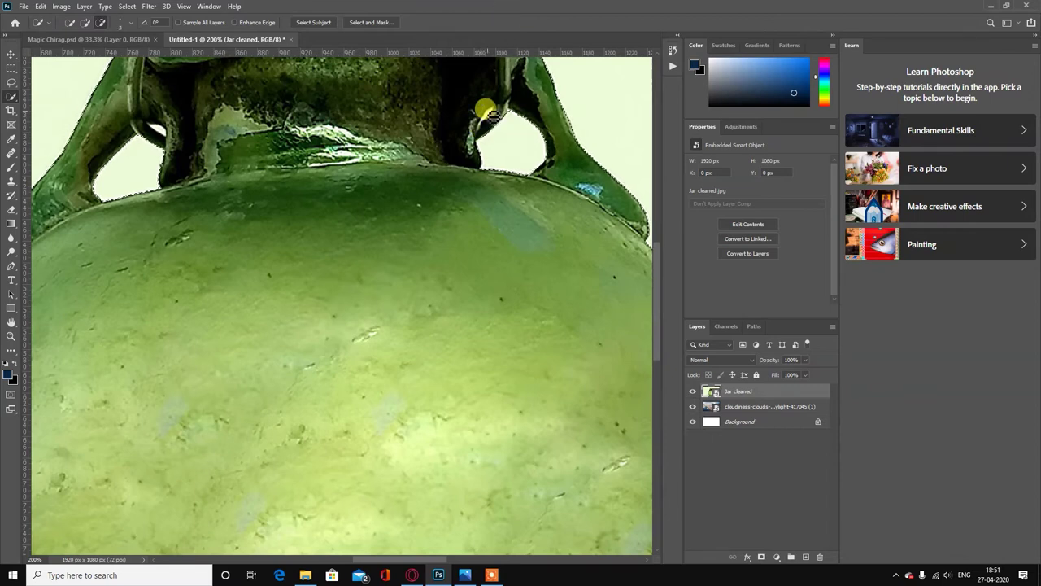
pyautogui.moveTo(470, 147)
pyautogui.mouseDown()
pyautogui.moveTo(185, 93)
pyautogui.moveTo(161, 133)
pyautogui.mouseUp()
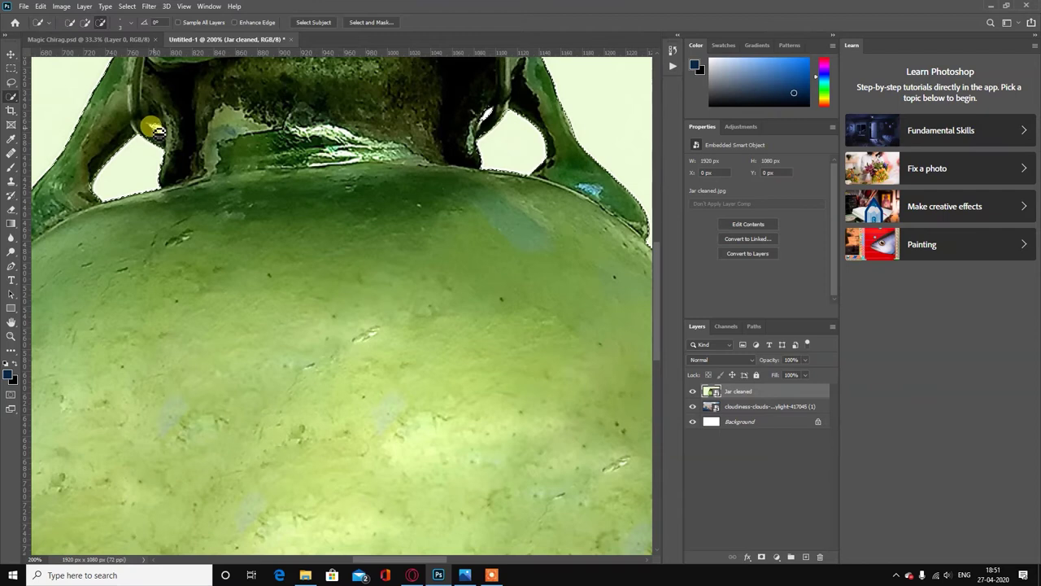
pyautogui.moveTo(157, 131)
pyautogui.mouseDown()
pyautogui.moveTo(233, 174)
pyautogui.moveTo(349, 186)
pyautogui.moveTo(596, 175)
pyautogui.mouseUp()
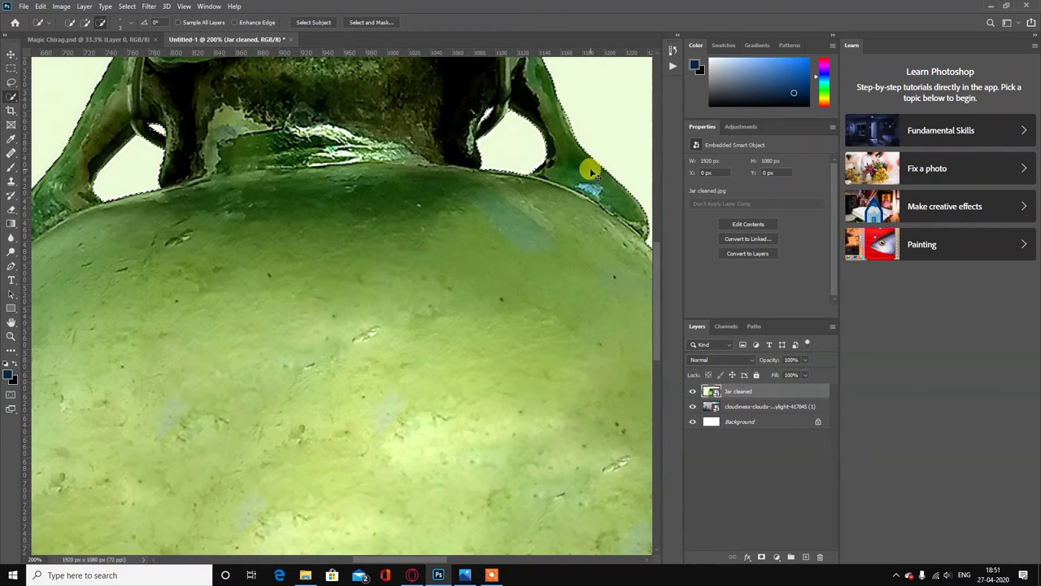
pyautogui.hotkey('ctrl', '0')
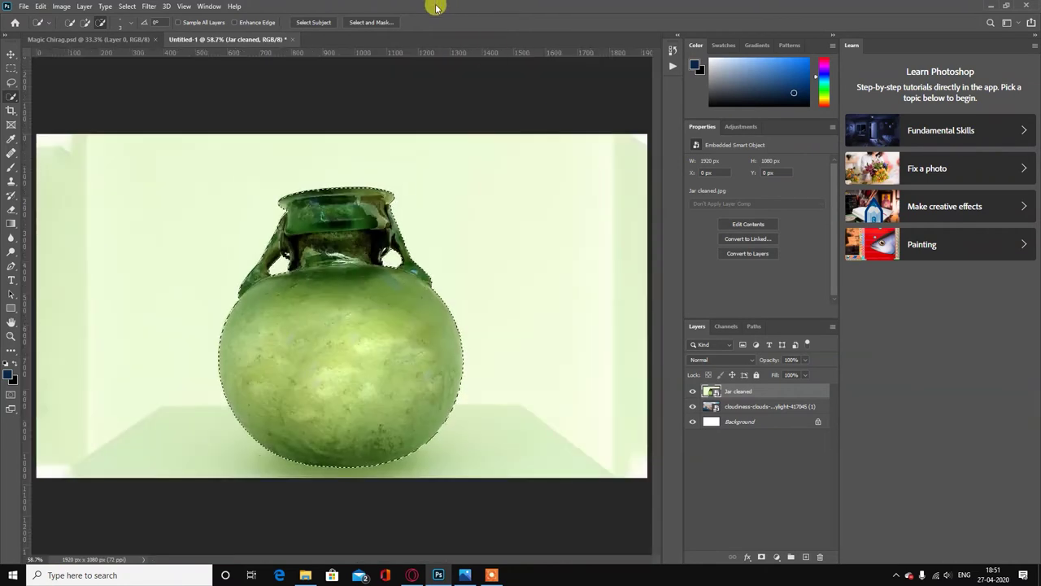
# Refine the jar edges: Smooth 2, Feather 0.2 px, Shift Edge -6%, Decontaminate Colors, new masked layer.
pyautogui.click(381, 22)
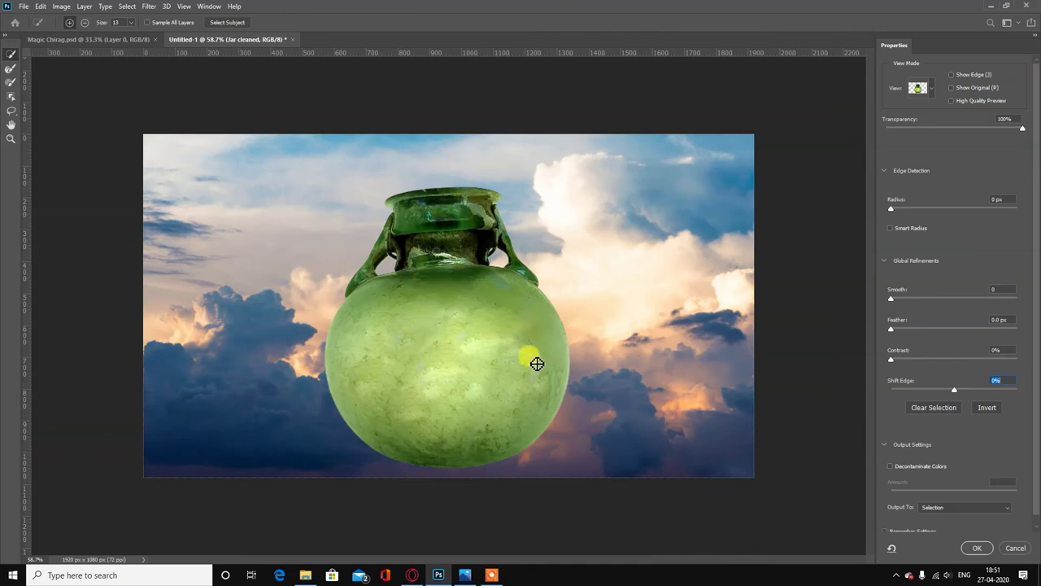
pyautogui.scroll(1, 537, 363)
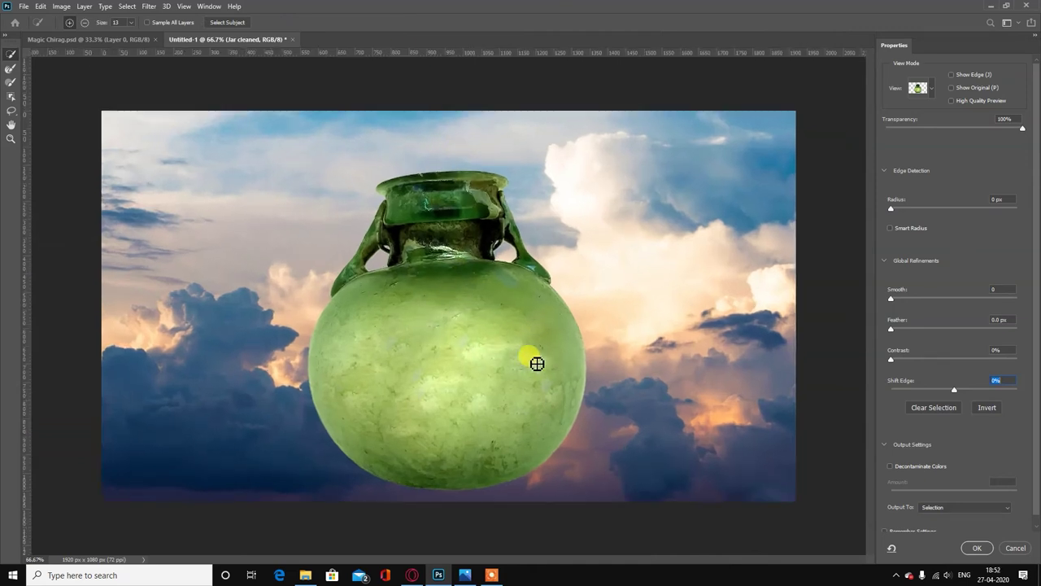
pyautogui.scroll(2, 535, 362)
pyautogui.scroll(2, 533, 360)
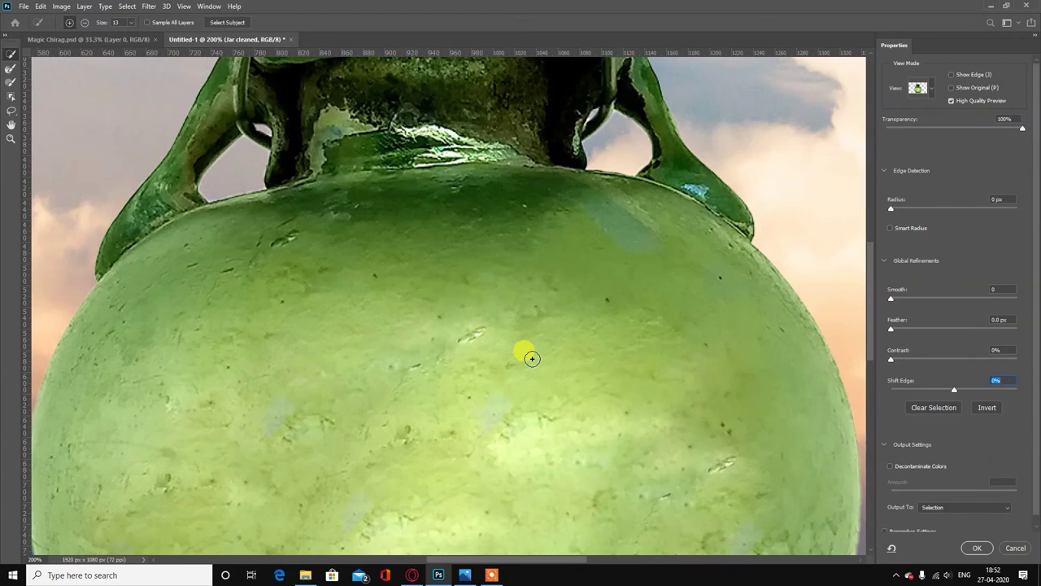
pyautogui.moveTo(504, 559); pyautogui.dragTo(573, 558)
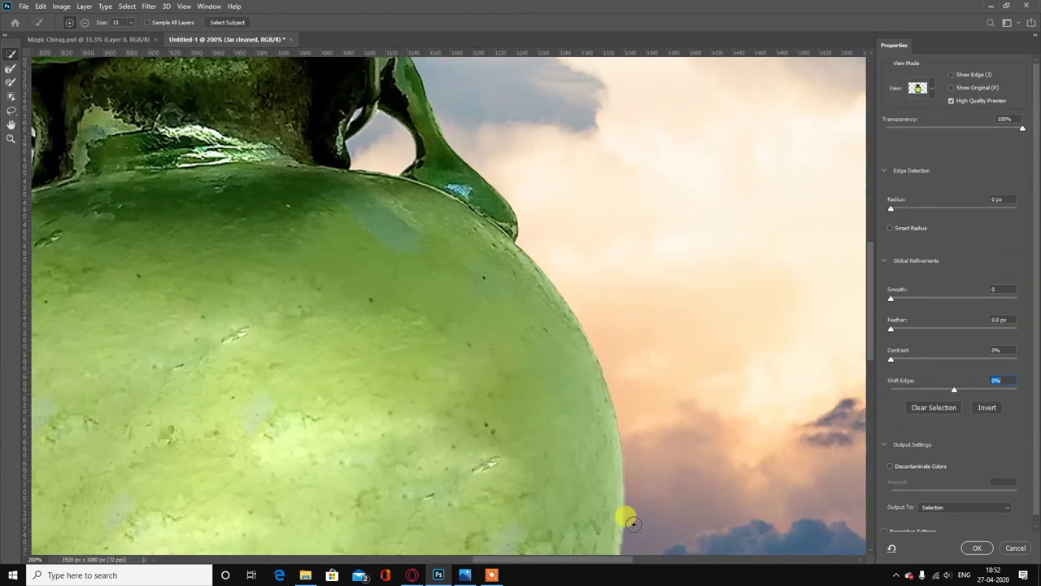
pyautogui.moveTo(871, 318); pyautogui.dragTo(877, 348)
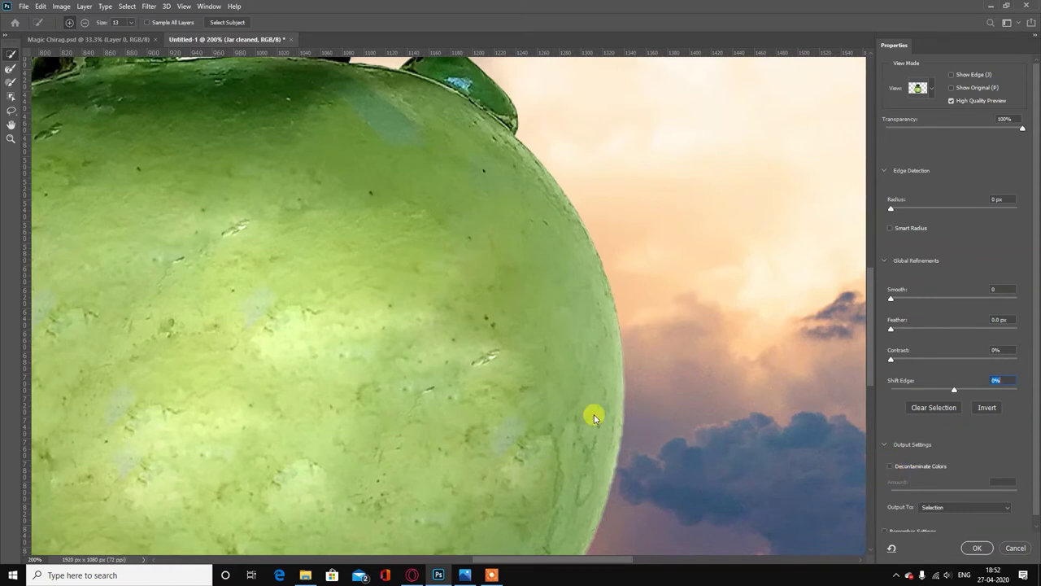
pyautogui.click(890, 467)
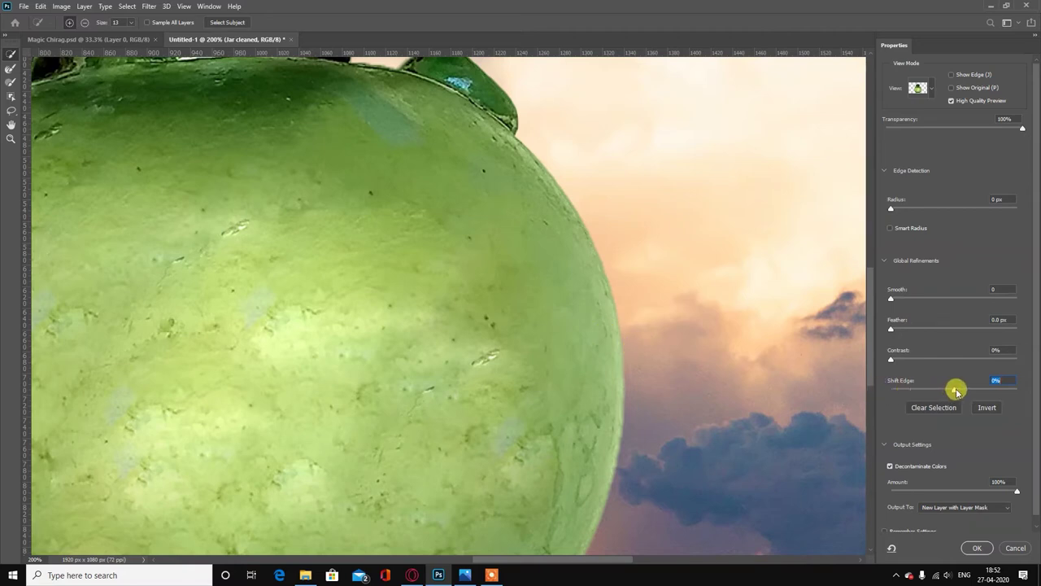
pyautogui.click(955, 393)
pyautogui.moveTo(891, 299); pyautogui.dragTo(894, 300)
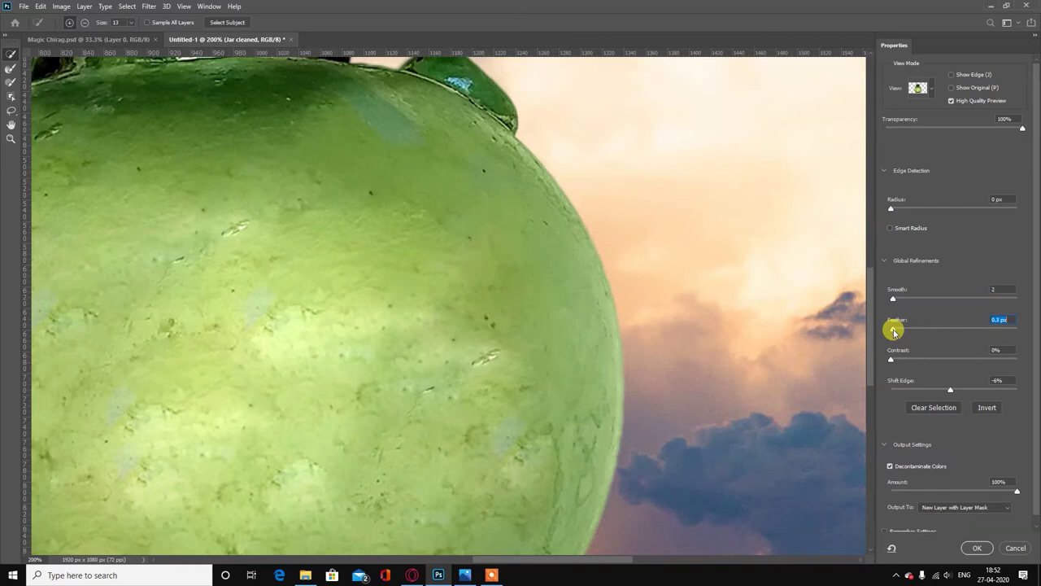
pyautogui.moveTo(894, 331); pyautogui.dragTo(893, 331)
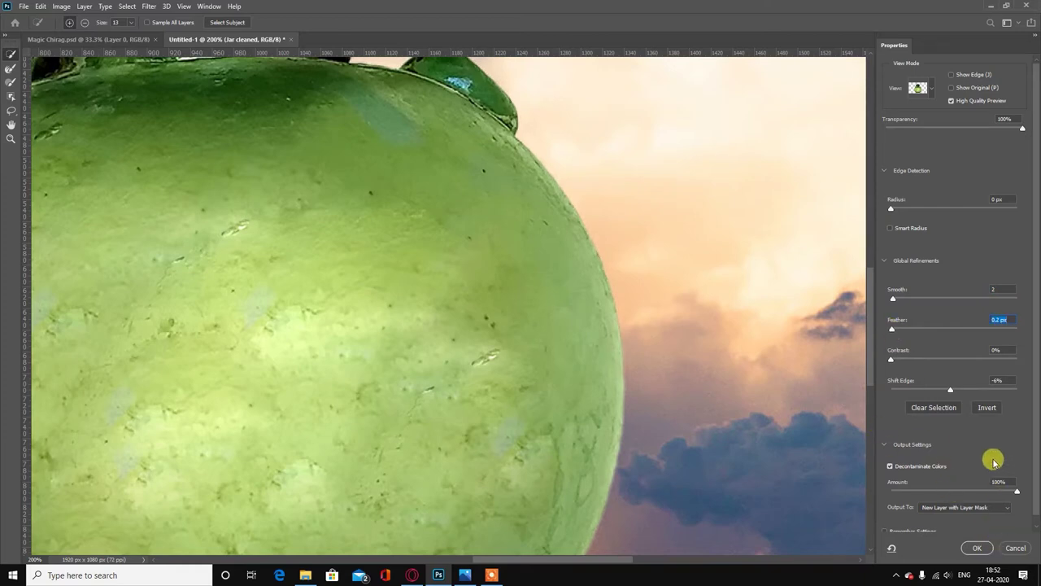
pyautogui.click(973, 550)
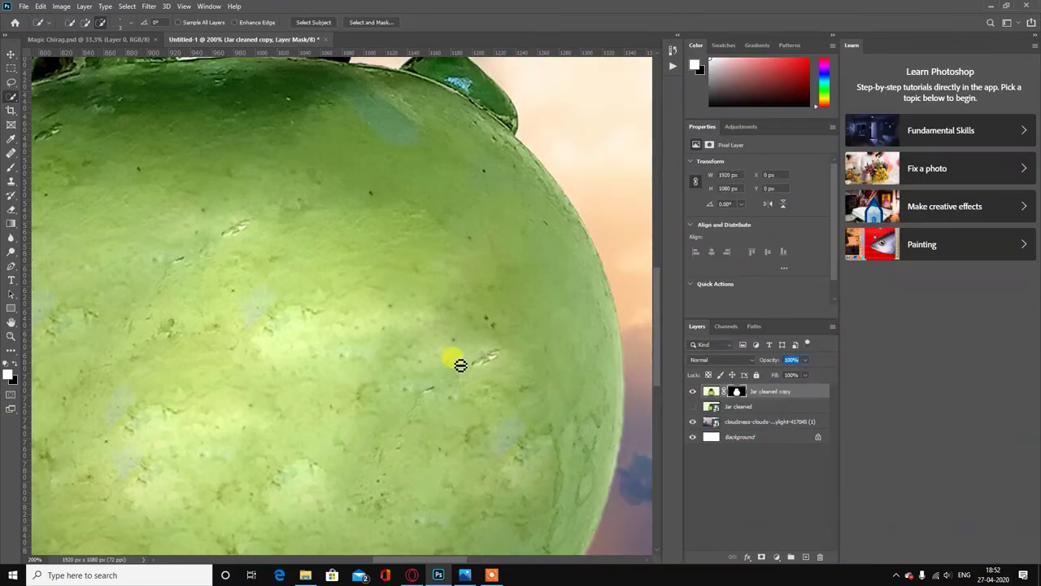
# Rotate the jar about -8.5° and position it near the canvas centre.
pyautogui.hotkey('ctrl', '0')
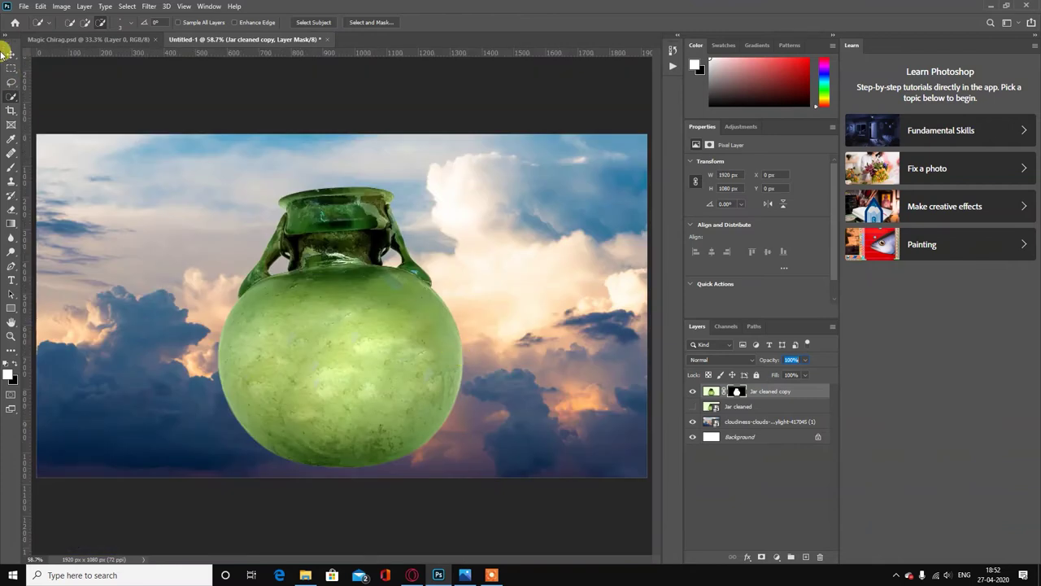
pyautogui.click(11, 54)
pyautogui.moveTo(323, 377); pyautogui.dragTo(457, 364)
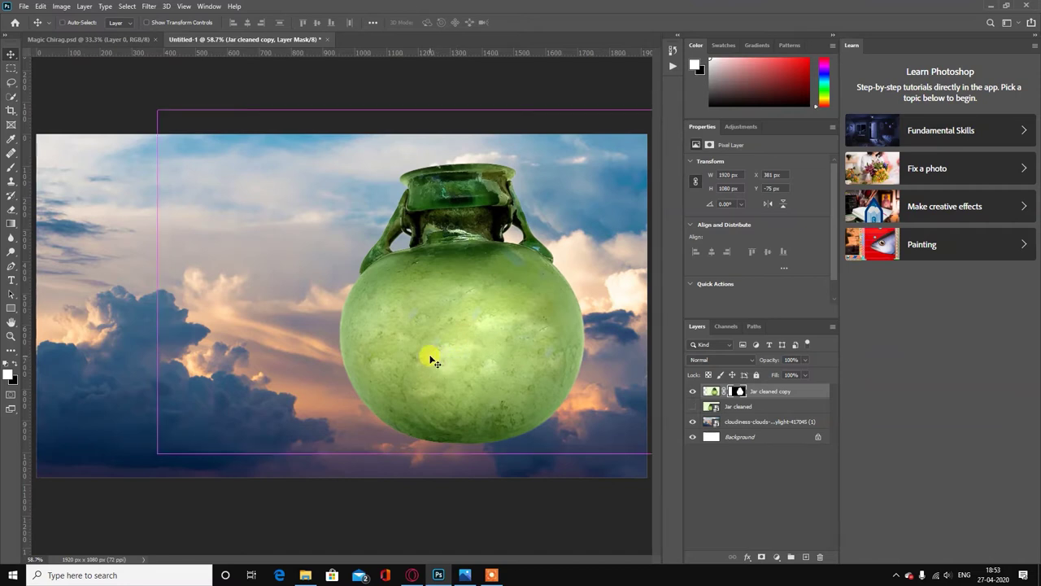
pyautogui.hotkey('ctrl', 't')
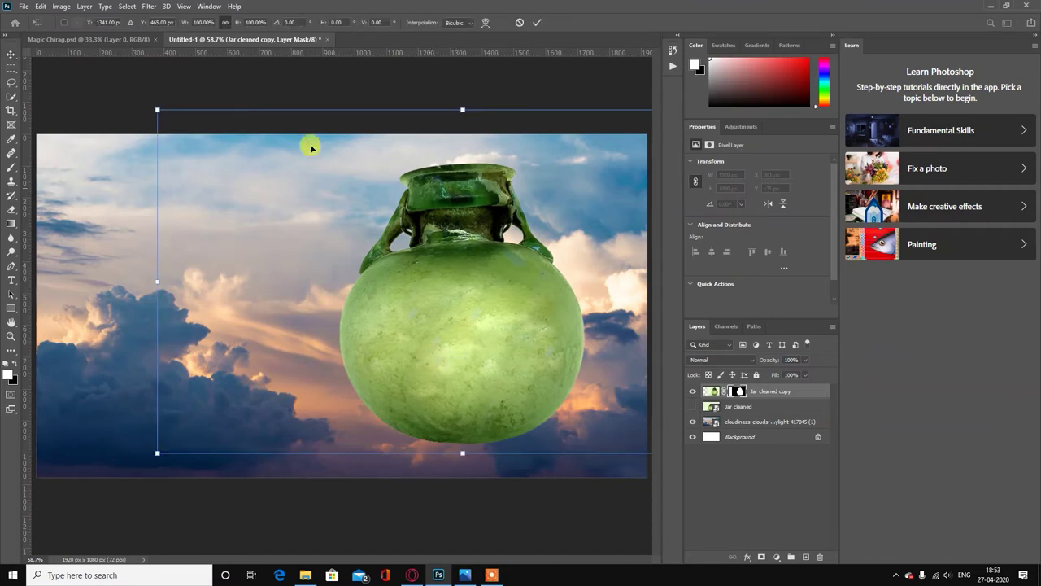
pyautogui.moveTo(137, 97)
pyautogui.mouseDown()
pyautogui.moveTo(118, 157)
pyautogui.moveTo(205, 184)
pyautogui.mouseUp()
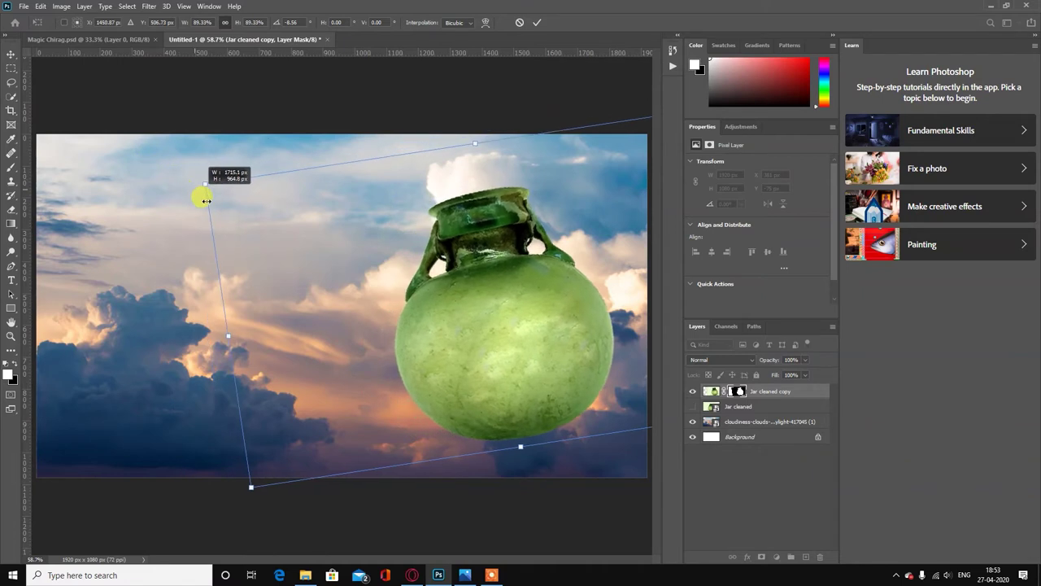
pyautogui.moveTo(500, 335); pyautogui.dragTo(401, 334)
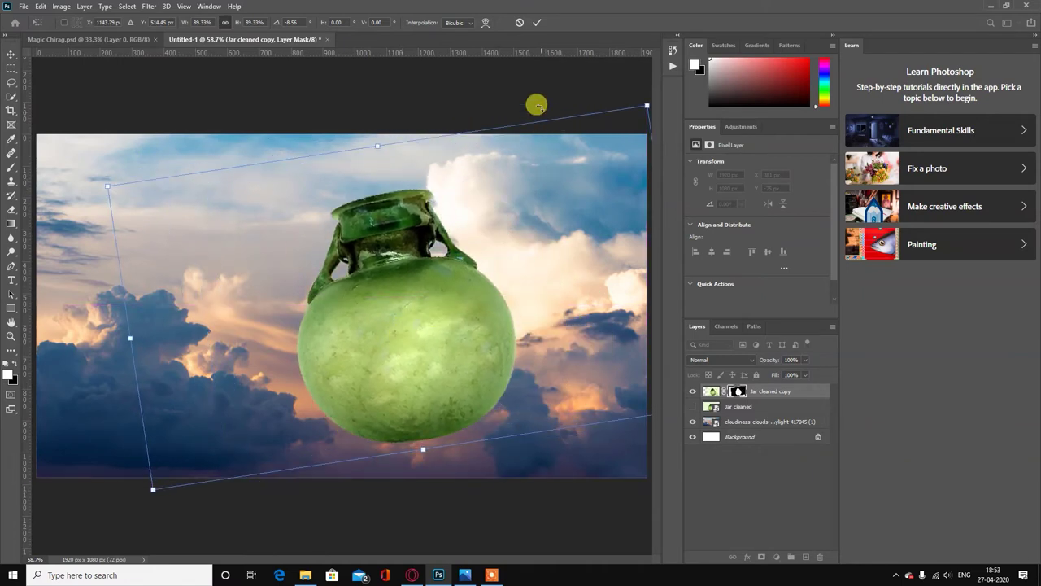
pyautogui.click(537, 22)
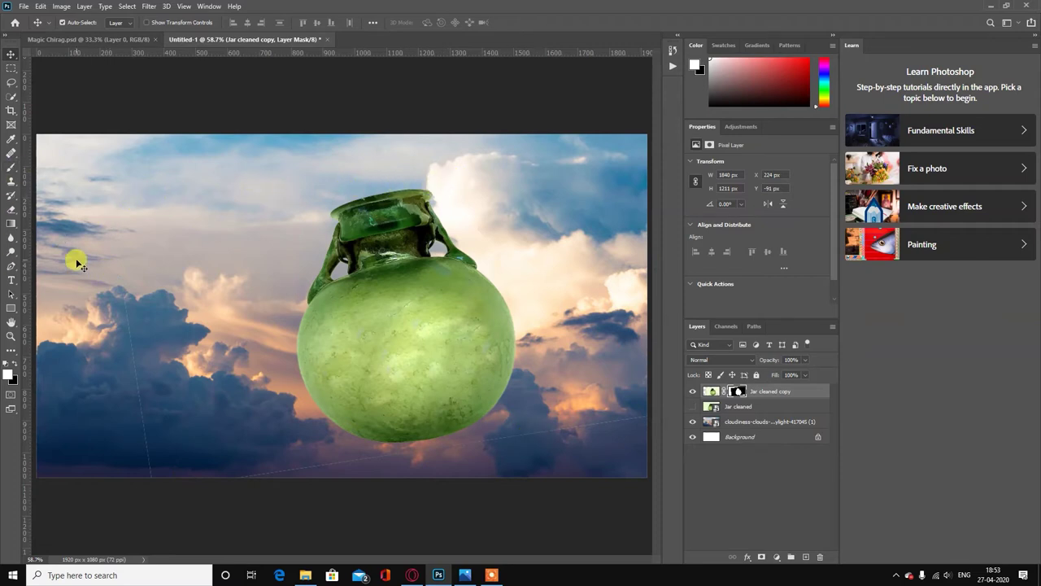
# Set up a black brush and target the Jar cleaned copy's layer mask.
pyautogui.press('b')
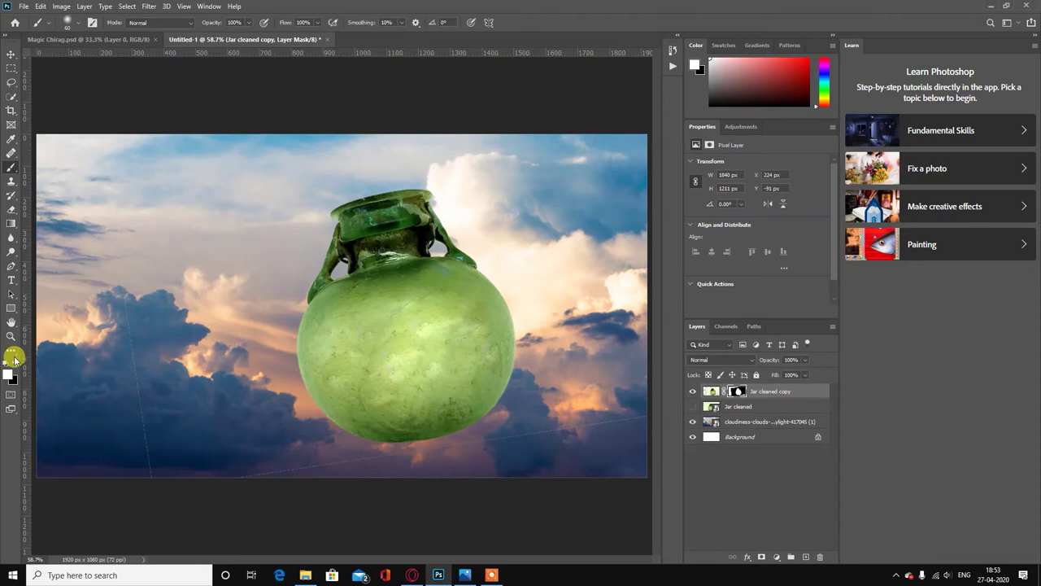
pyautogui.press('x')
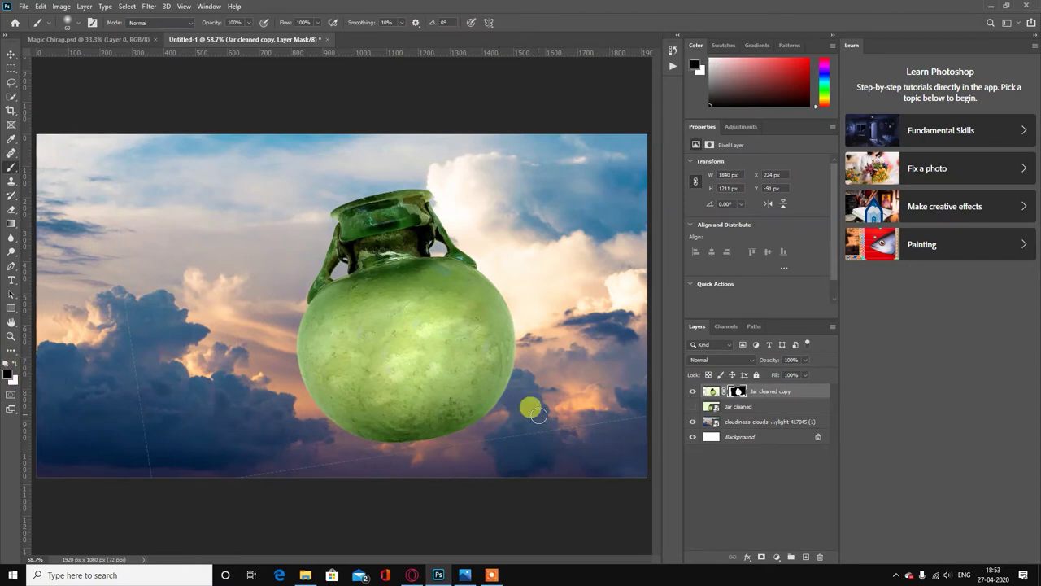
pyautogui.click(736, 391)
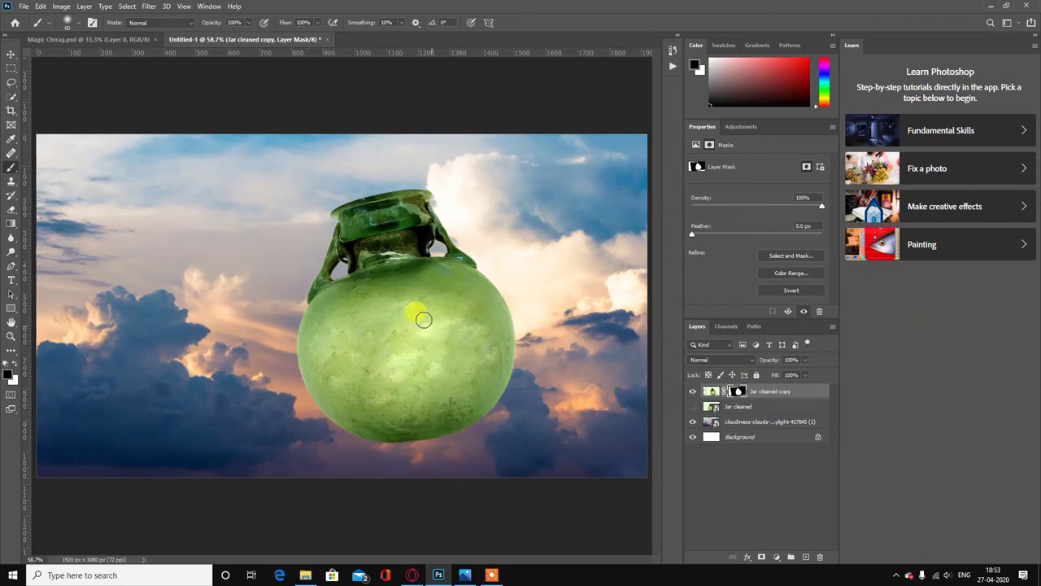
pyautogui.click(11, 55)
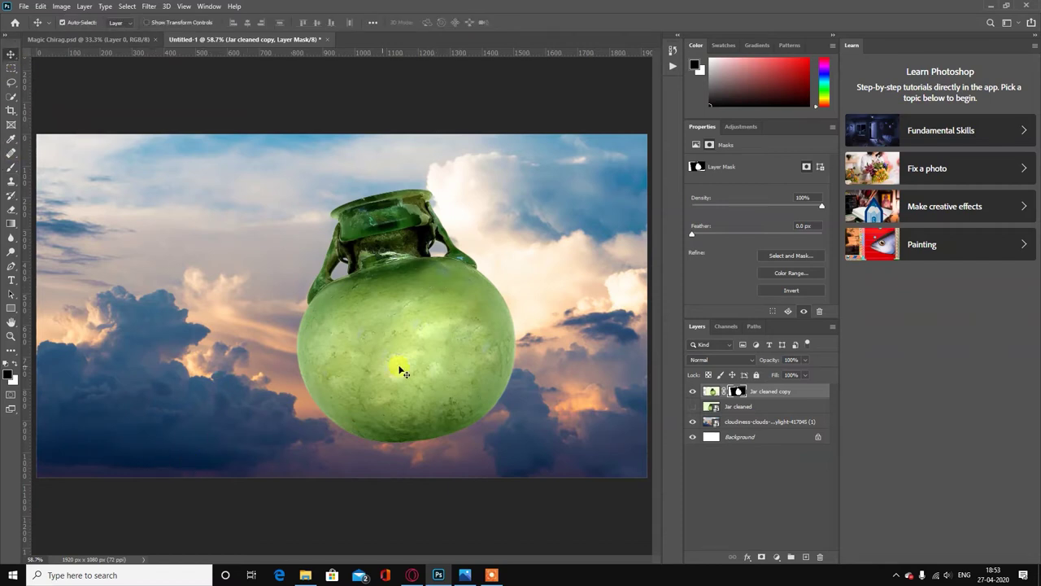
pyautogui.click(130, 40)
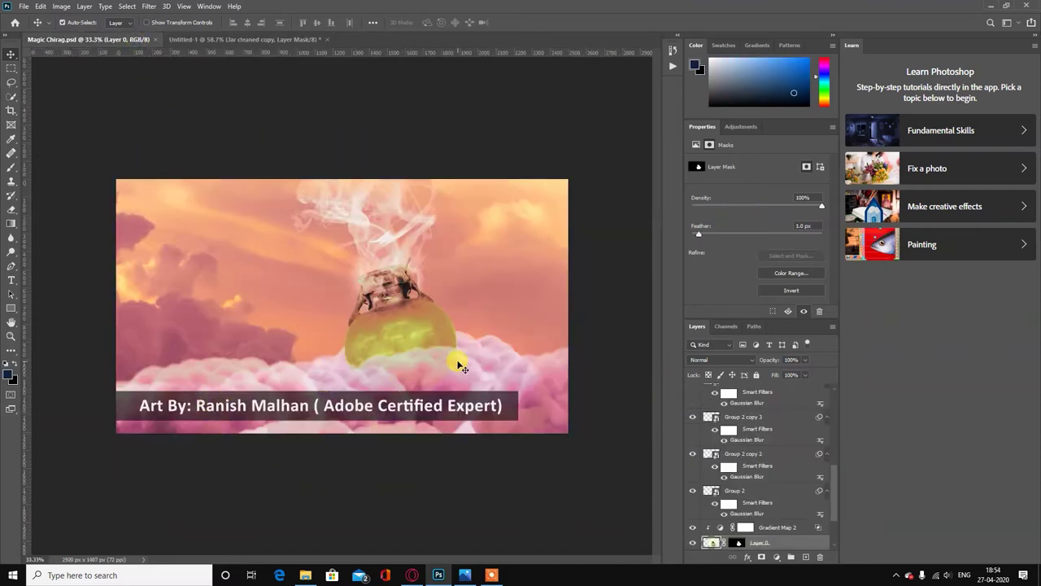
pyautogui.click(292, 39)
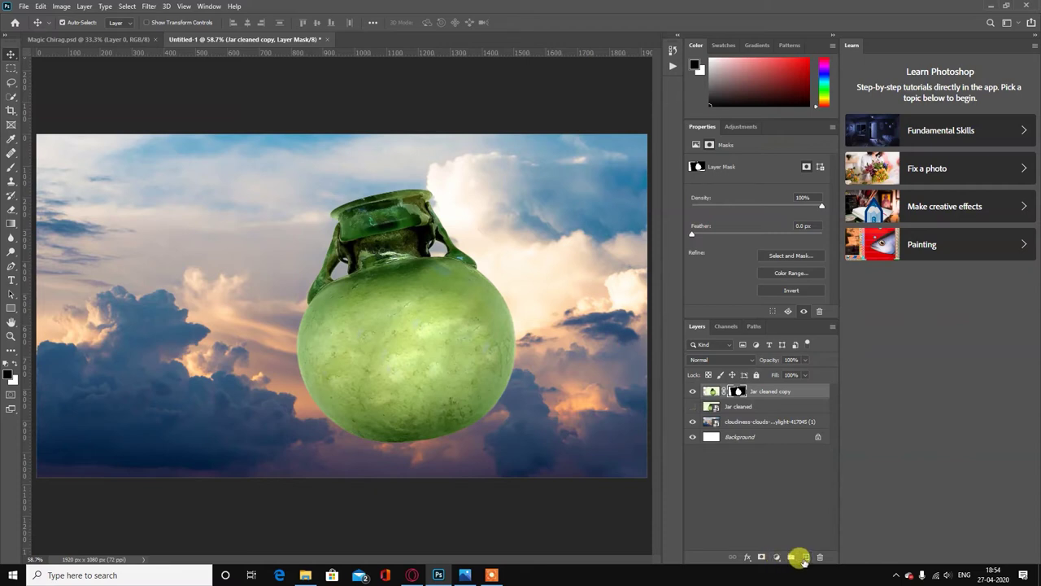
# Add empty Layer 1, hide the Jar cleaned copy, and pick the Content-Aware Move Tool.
pyautogui.click(804, 557)
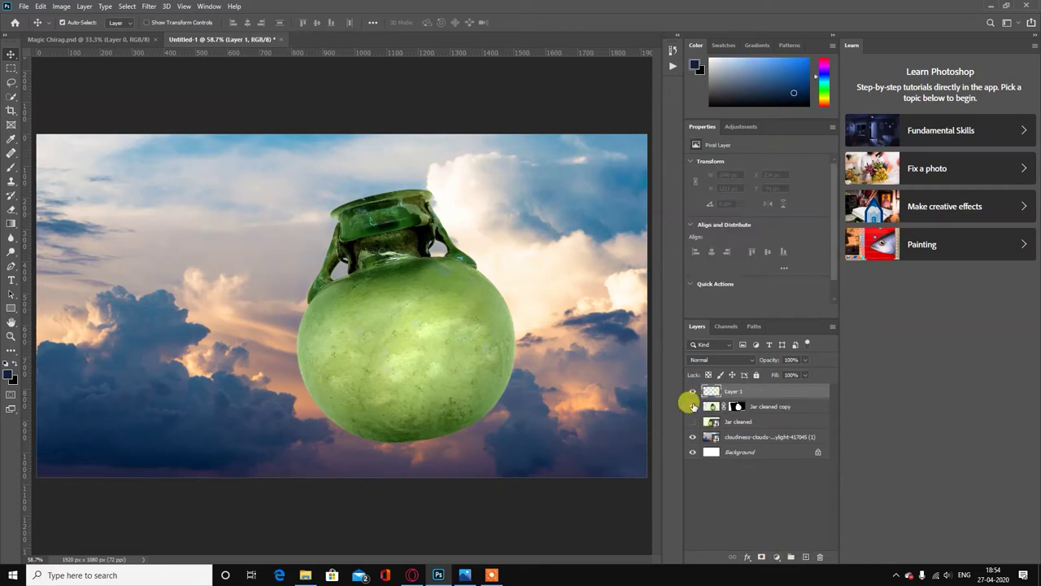
pyautogui.click(692, 406)
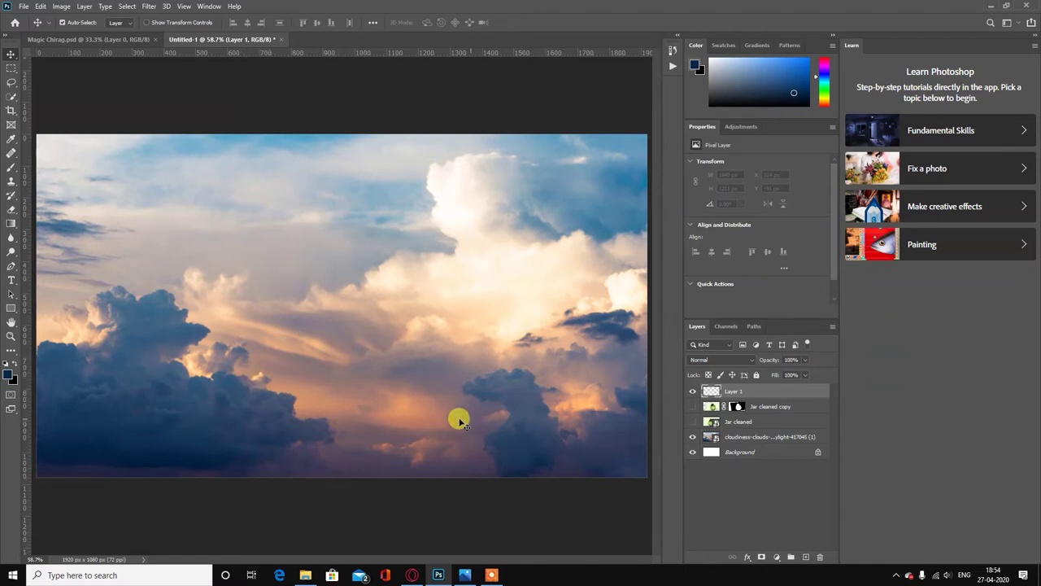
pyautogui.click(12, 140)
pyautogui.rightClick(12, 141)
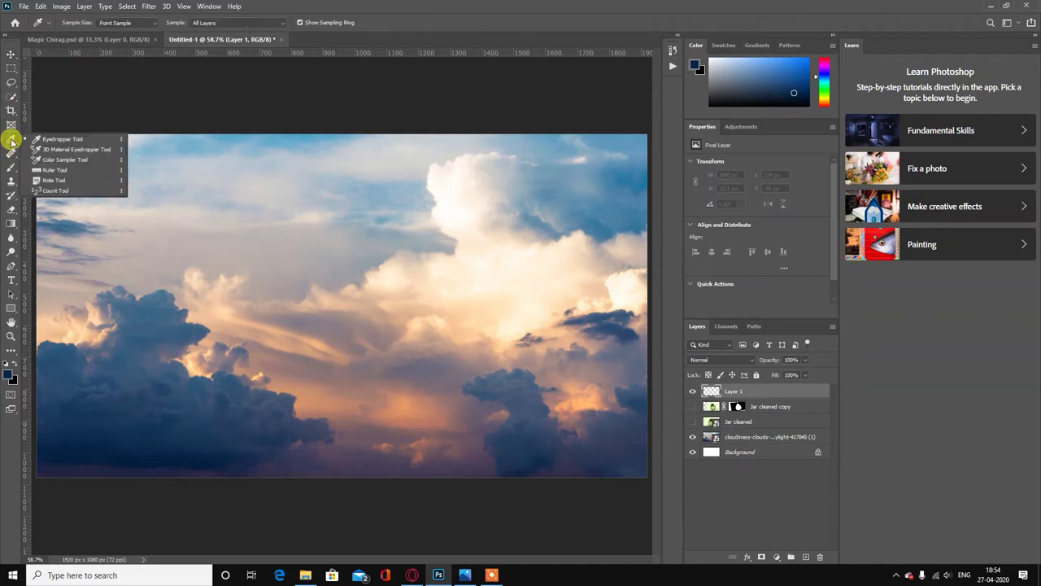
pyautogui.click(12, 153)
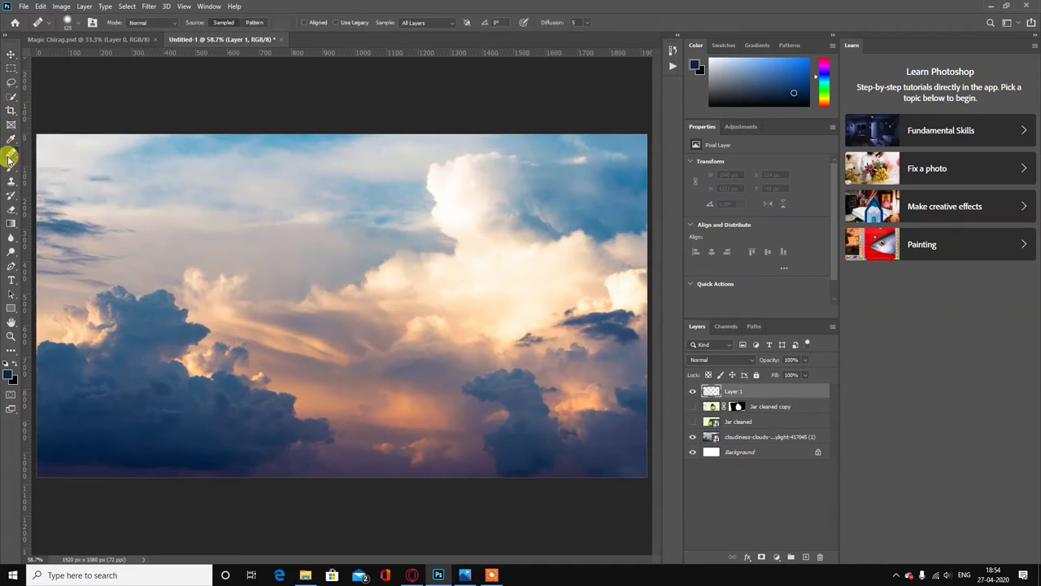
pyautogui.rightClick(12, 153)
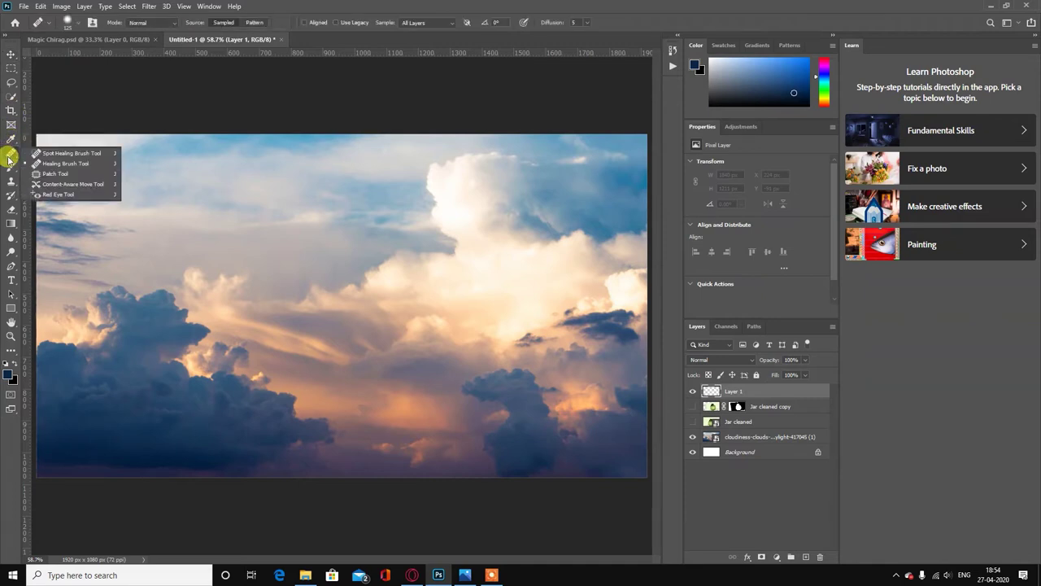
pyautogui.click(74, 188)
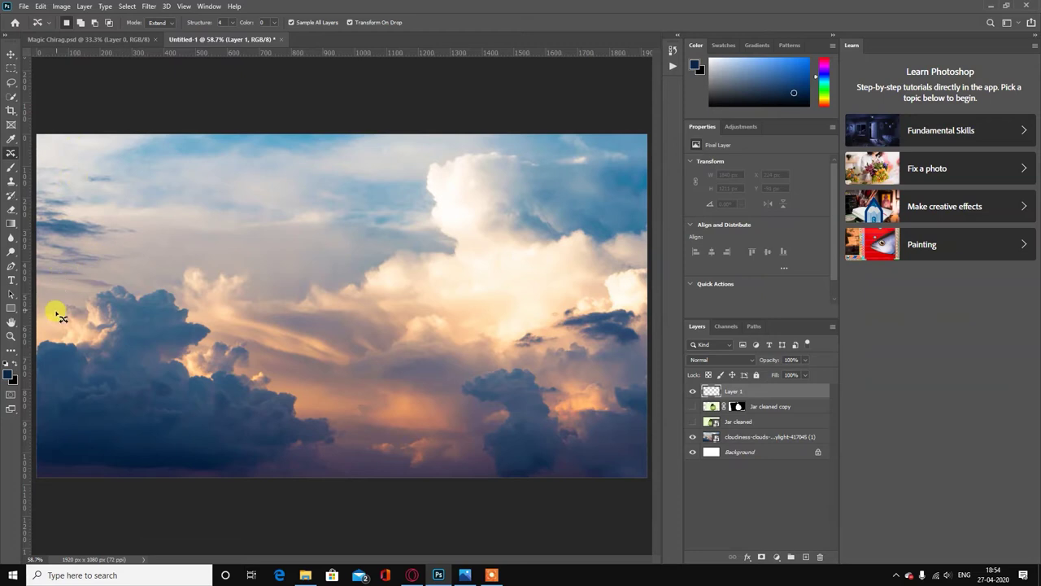
# Lasso the lower-left dark clouds and extend a copy rightward with Mode Extend, Color 3.
pyautogui.moveTo(35, 329)
pyautogui.mouseDown()
pyautogui.moveTo(77, 281)
pyautogui.moveTo(109, 274)
pyautogui.moveTo(151, 284)
pyautogui.moveTo(205, 306)
pyautogui.moveTo(261, 350)
pyautogui.moveTo(290, 395)
pyautogui.moveTo(336, 418)
pyautogui.moveTo(334, 458)
pyautogui.moveTo(42, 532)
pyautogui.moveTo(32, 521)
pyautogui.mouseUp()
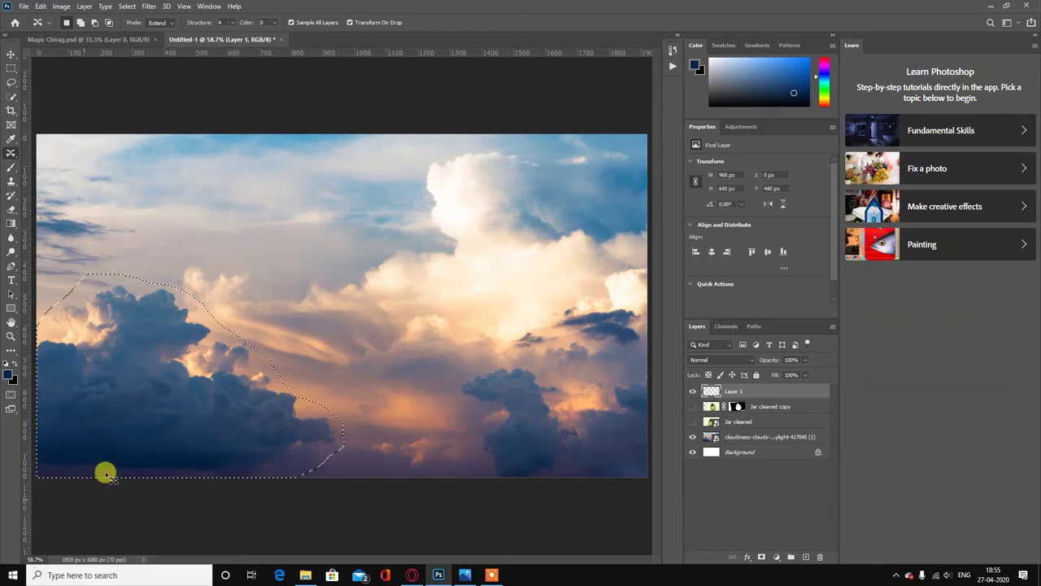
pyautogui.click(160, 23)
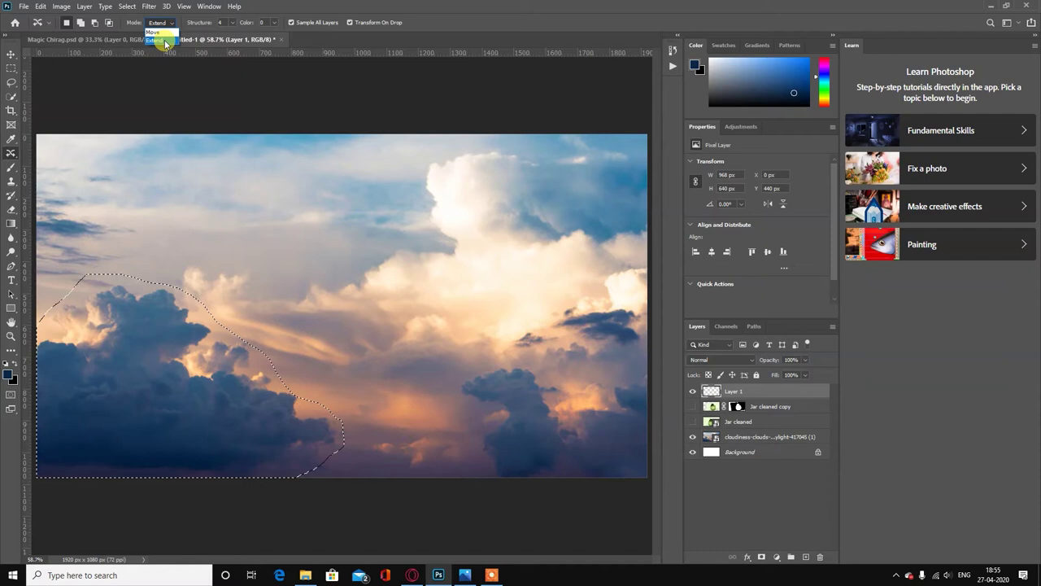
pyautogui.click(165, 44)
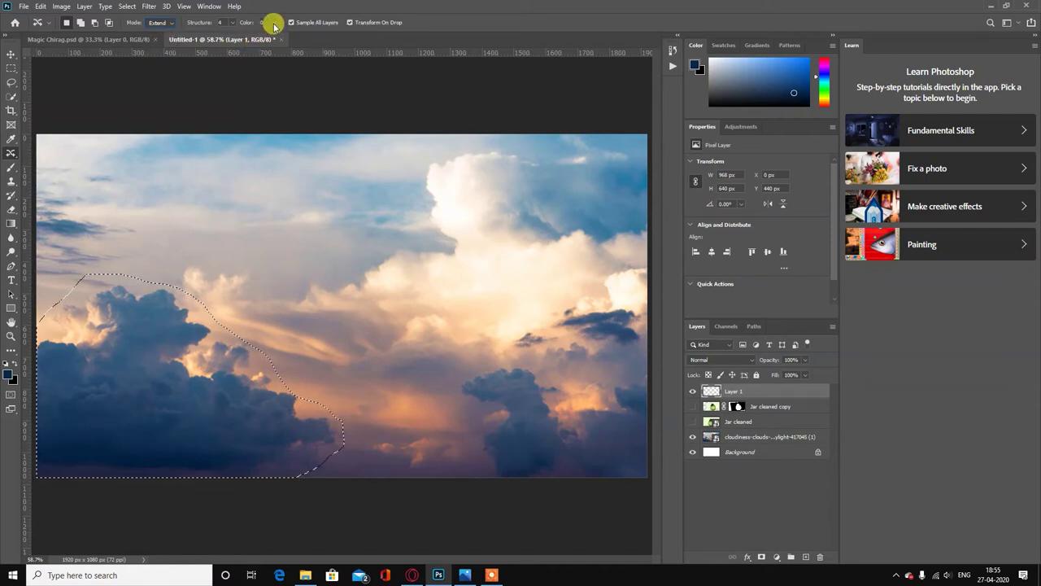
pyautogui.moveTo(283, 38); pyautogui.dragTo(286, 40)
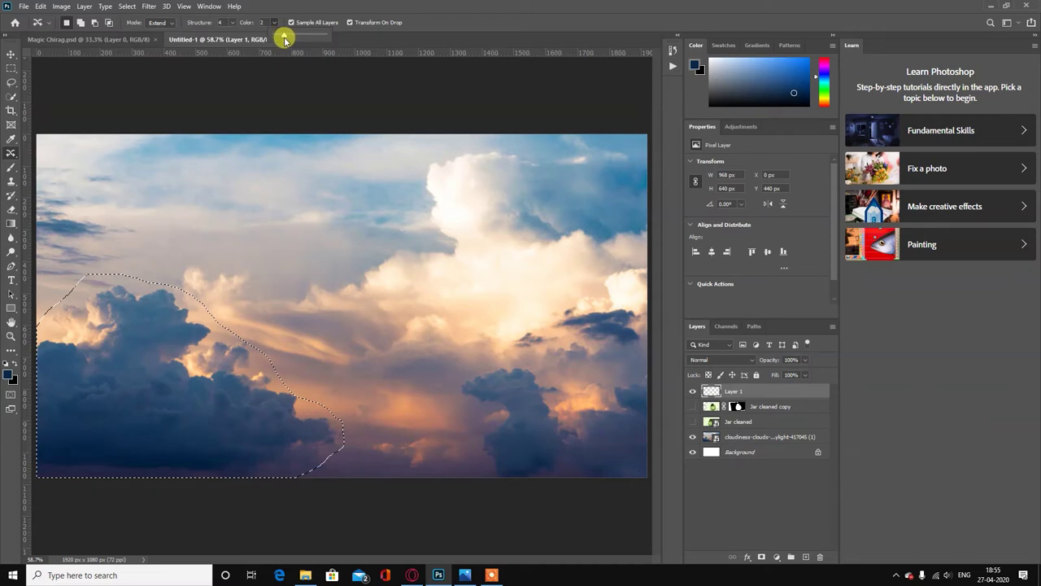
pyautogui.click(289, 37)
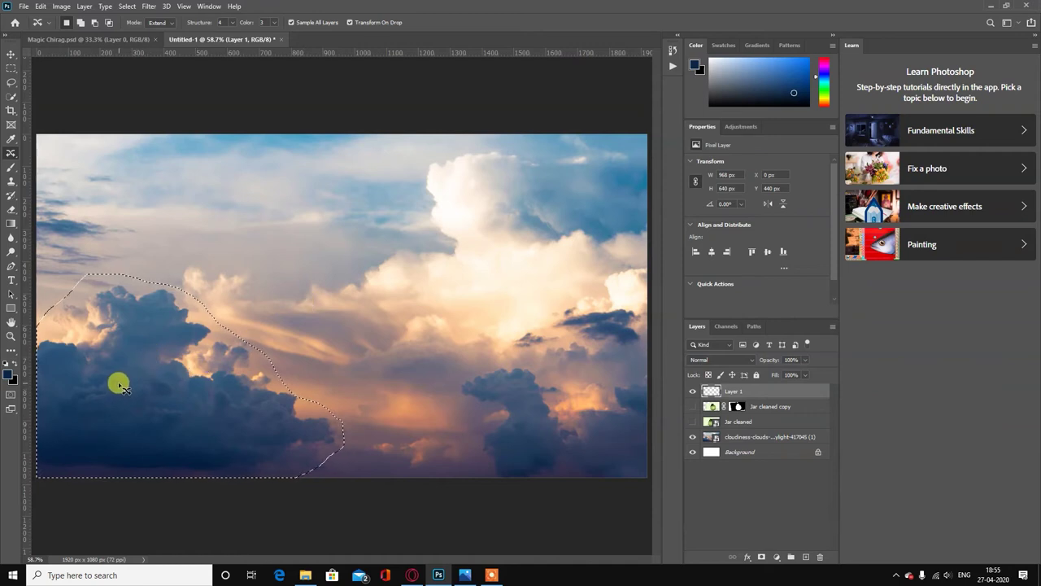
pyautogui.moveTo(133, 376); pyautogui.dragTo(418, 380)
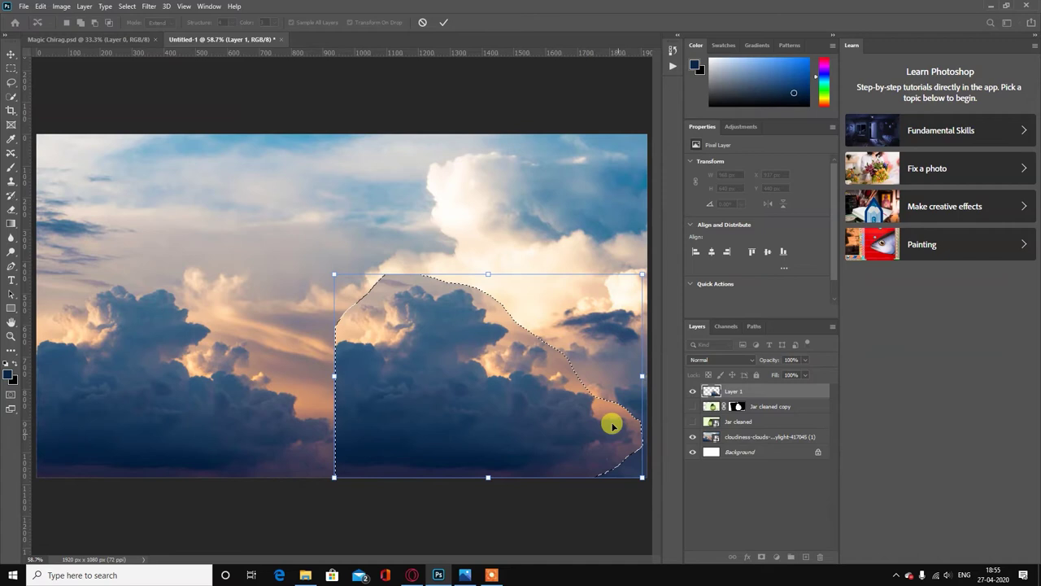
# Flip the copied dark clouds horizontally, scale them into the lower-right corner, commit and deselect.
pyautogui.rightClick(416, 350)
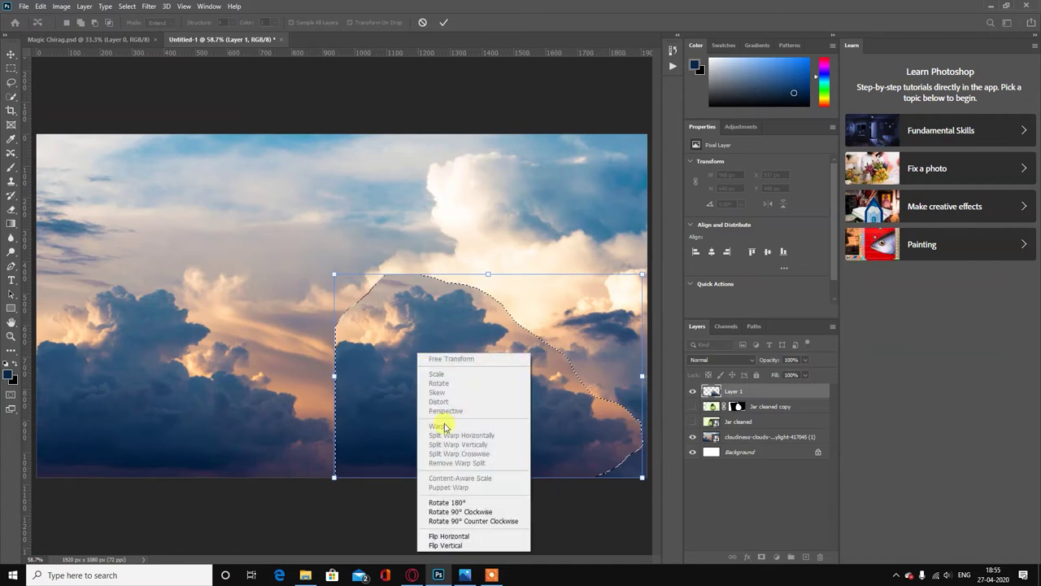
pyautogui.click(472, 537)
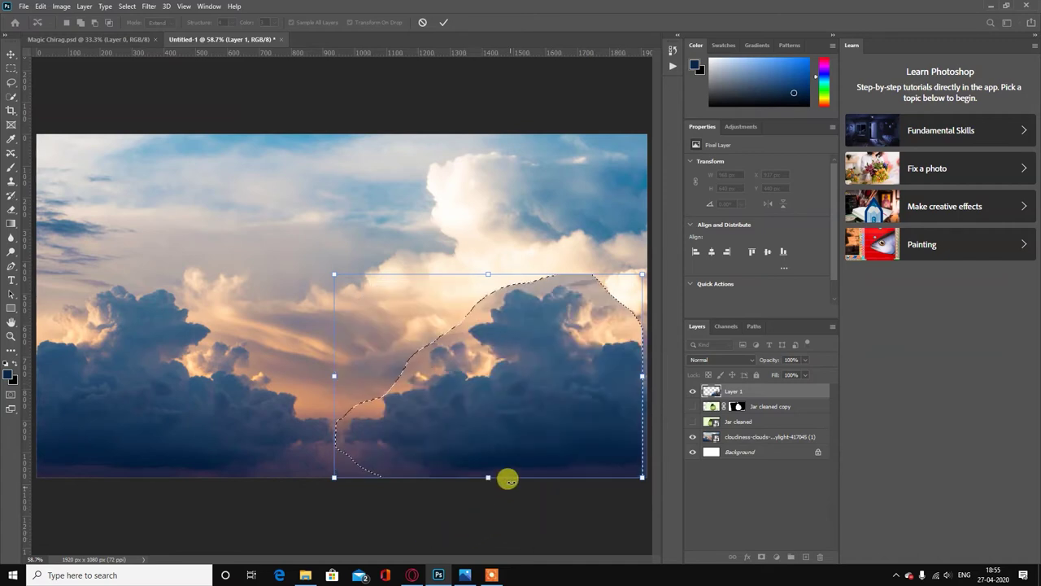
pyautogui.moveTo(532, 437); pyautogui.dragTo(541, 434)
pyautogui.moveTo(340, 274)
pyautogui.mouseDown()
pyautogui.moveTo(376, 320)
pyautogui.moveTo(335, 305)
pyautogui.moveTo(349, 309)
pyautogui.mouseUp()
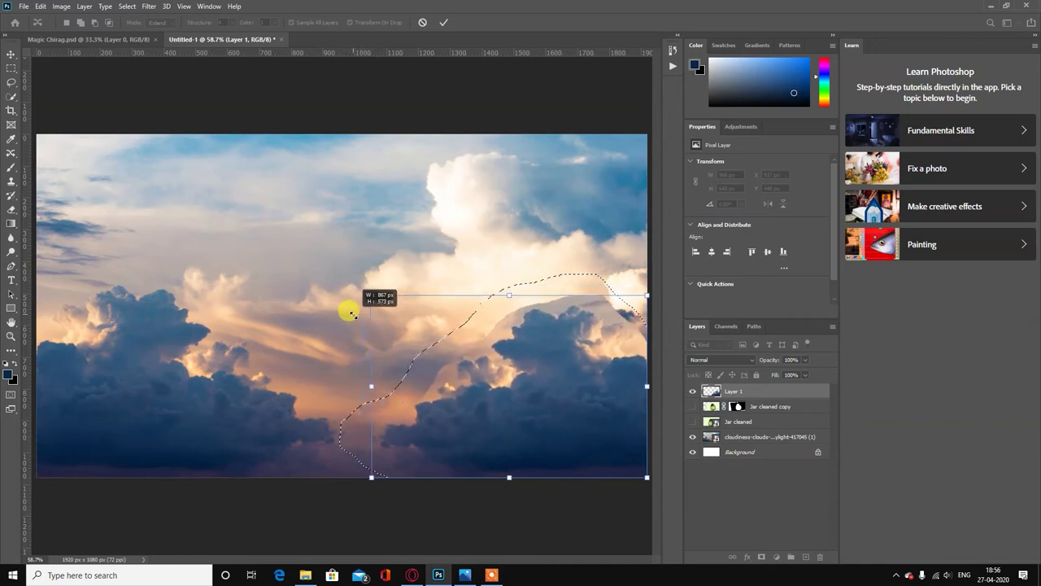
pyautogui.click(446, 24)
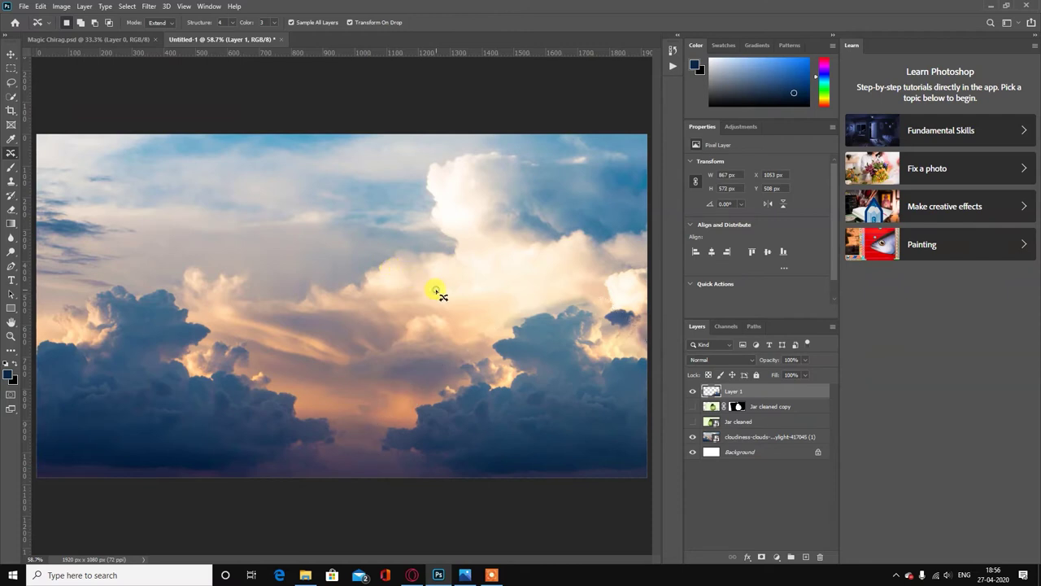
pyautogui.hotkey('ctrl', 'd')
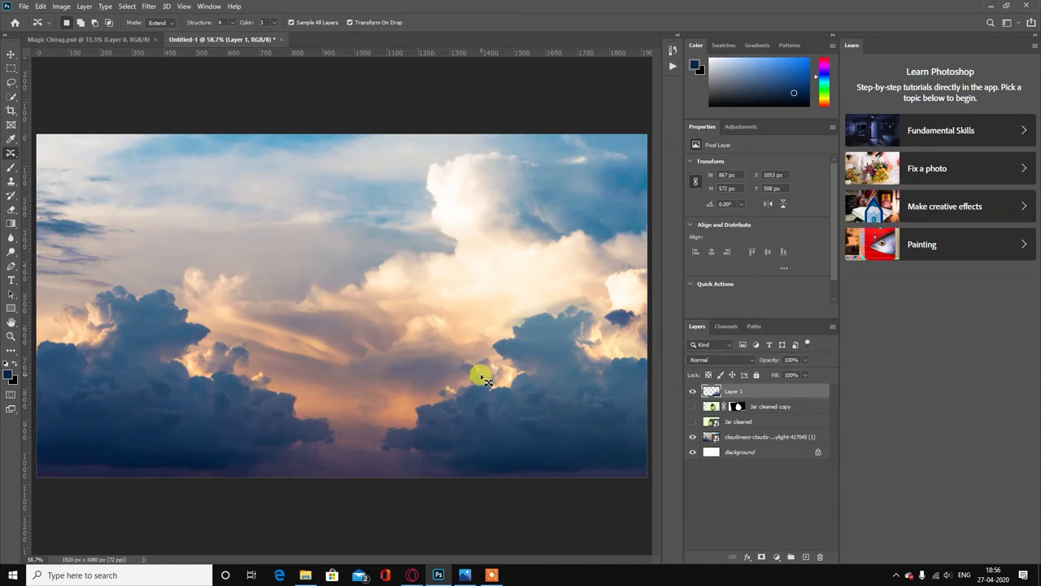
# Show the Jar cleaned copy layer, add a mask to Layer 1, and choose a fully soft brush.
pyautogui.click(692, 406)
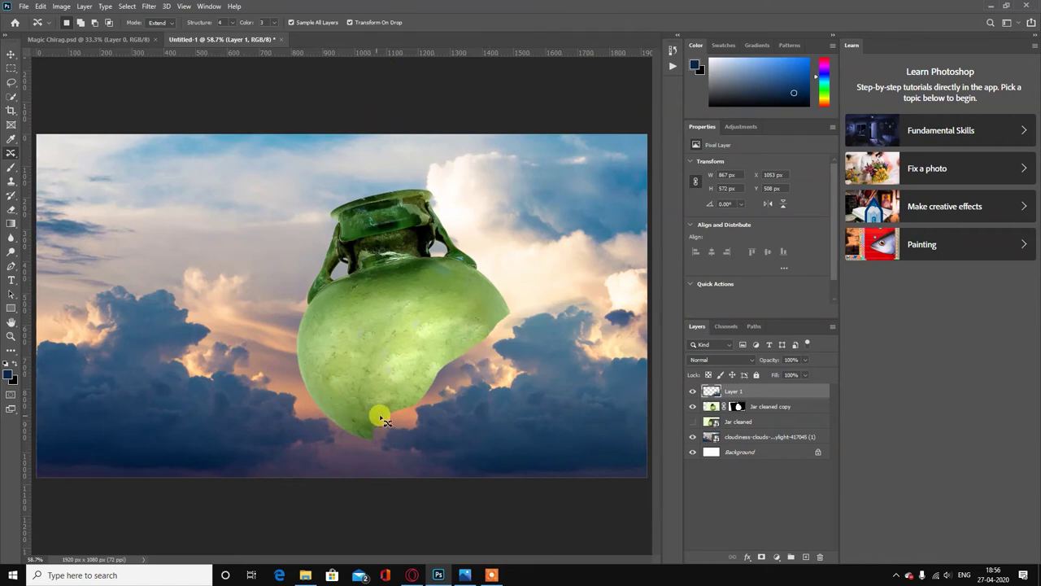
pyautogui.click(761, 557)
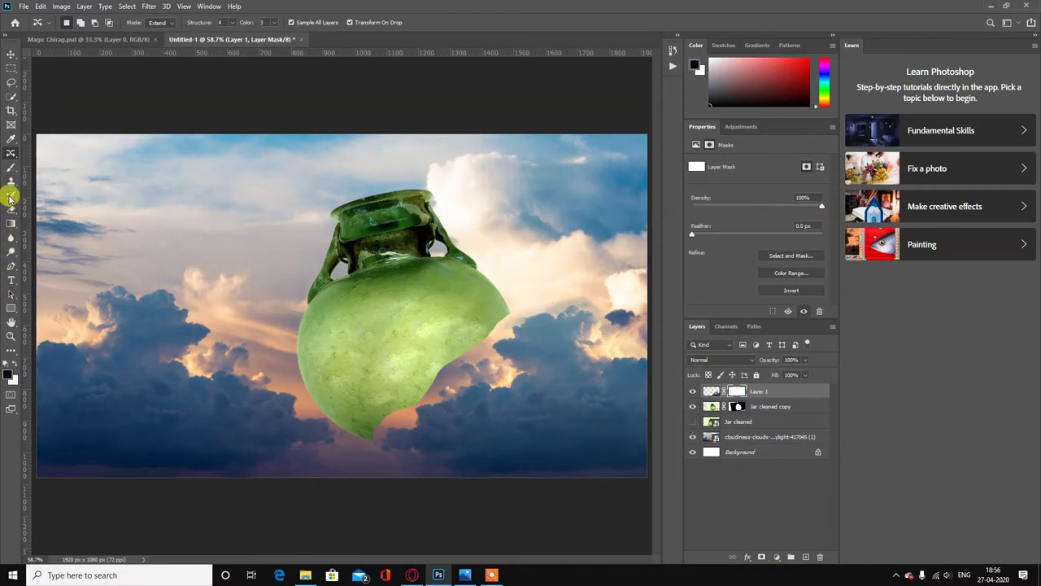
pyautogui.click(11, 168)
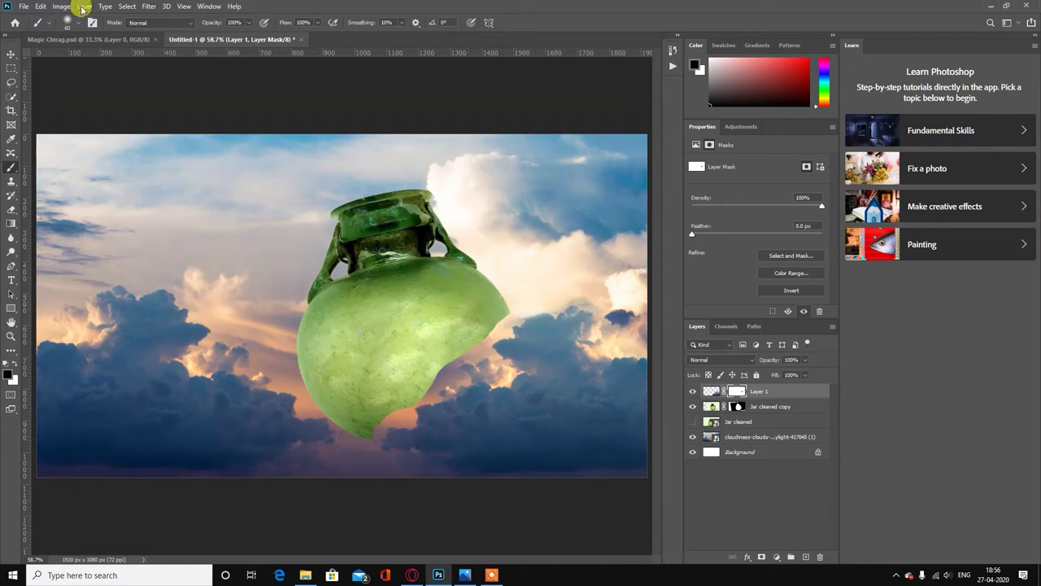
pyautogui.click(76, 26)
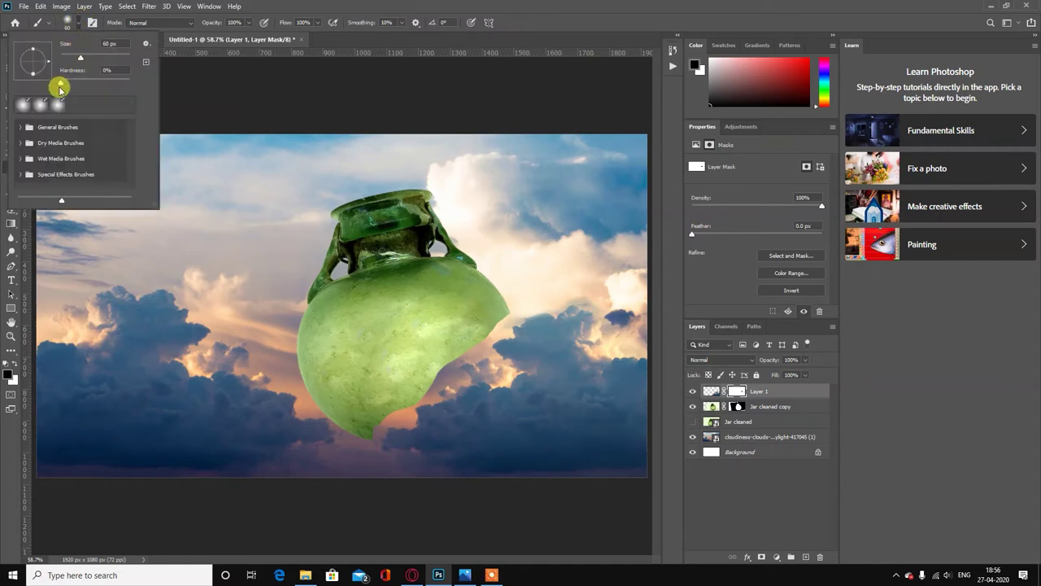
pyautogui.moveTo(63, 85); pyautogui.dragTo(104, 85)
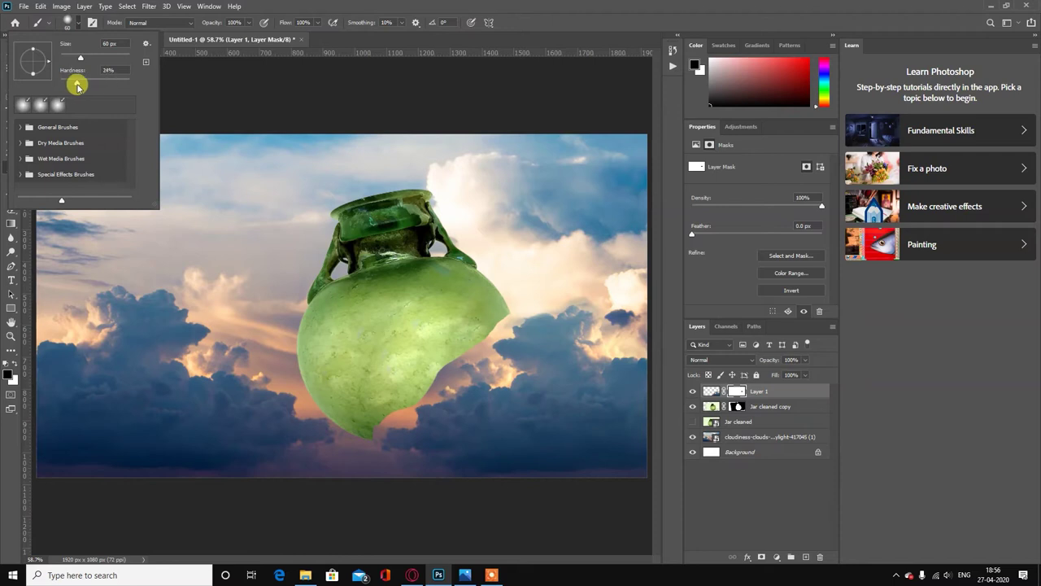
pyautogui.moveTo(85, 86); pyautogui.dragTo(60, 85)
pyautogui.click(565, 4)
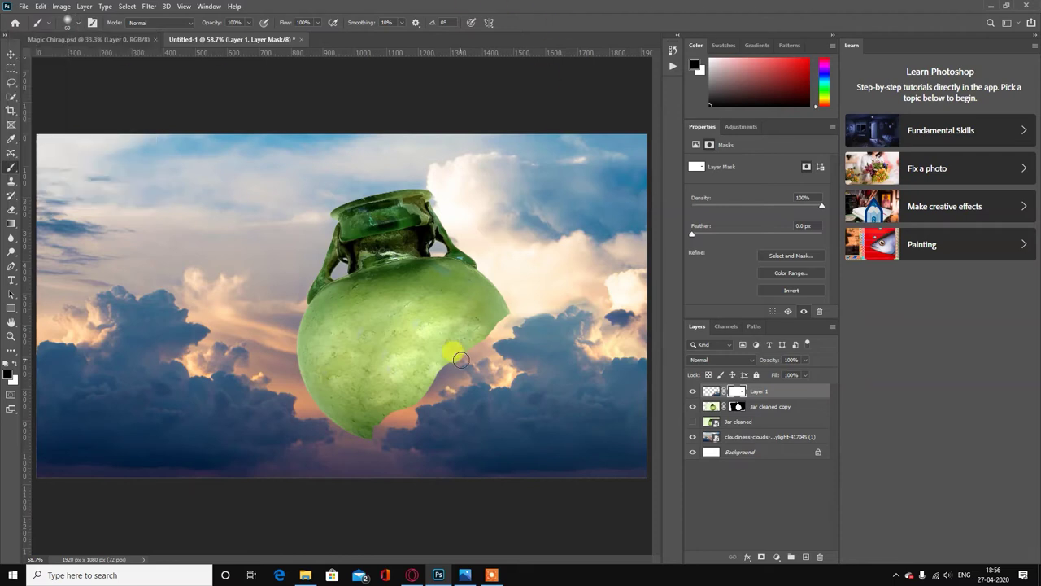
# Paint black on the Layer 1 mask along the jar's edges to reveal its round body.
pyautogui.moveTo(518, 308); pyautogui.dragTo(489, 322)
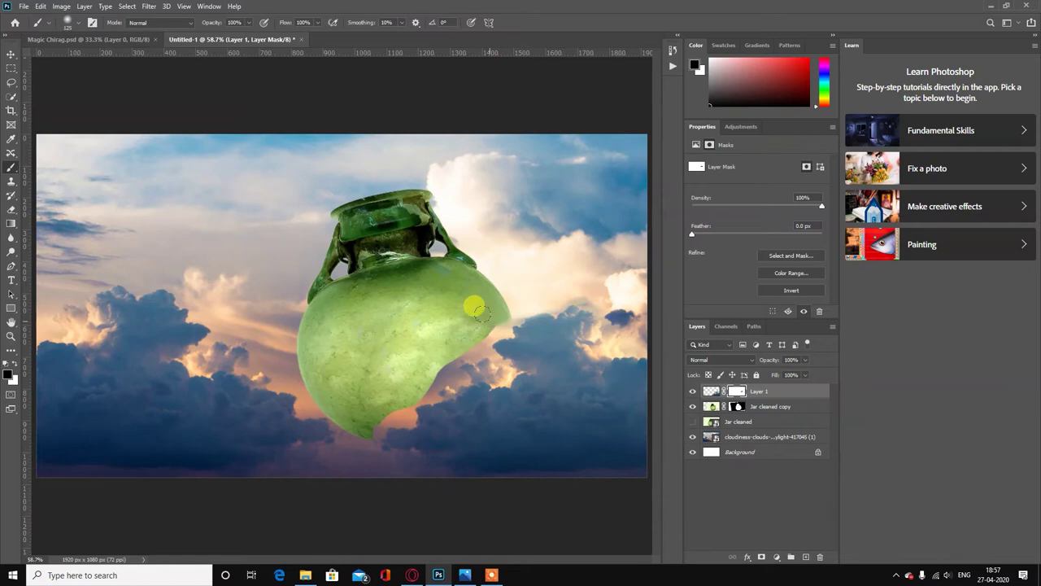
pyautogui.moveTo(485, 307)
pyautogui.mouseDown()
pyautogui.moveTo(496, 298)
pyautogui.moveTo(428, 370)
pyautogui.mouseUp()
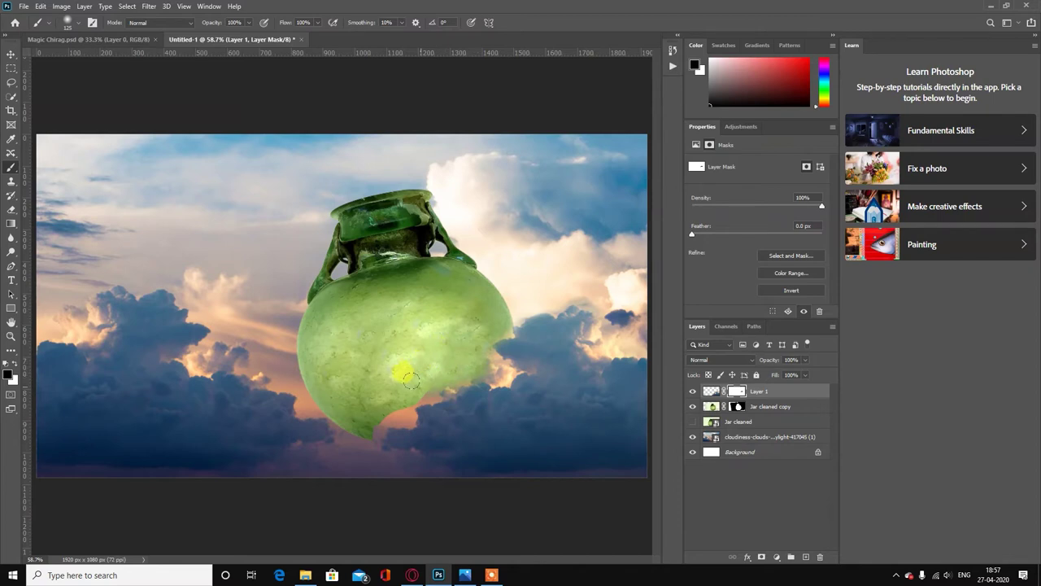
pyautogui.moveTo(417, 379)
pyautogui.mouseDown()
pyautogui.moveTo(384, 389)
pyautogui.moveTo(390, 397)
pyautogui.moveTo(353, 430)
pyautogui.moveTo(358, 397)
pyautogui.moveTo(378, 399)
pyautogui.moveTo(401, 381)
pyautogui.mouseUp()
pyautogui.moveTo(454, 330)
pyautogui.mouseDown()
pyautogui.moveTo(461, 318)
pyautogui.moveTo(485, 321)
pyautogui.mouseUp()
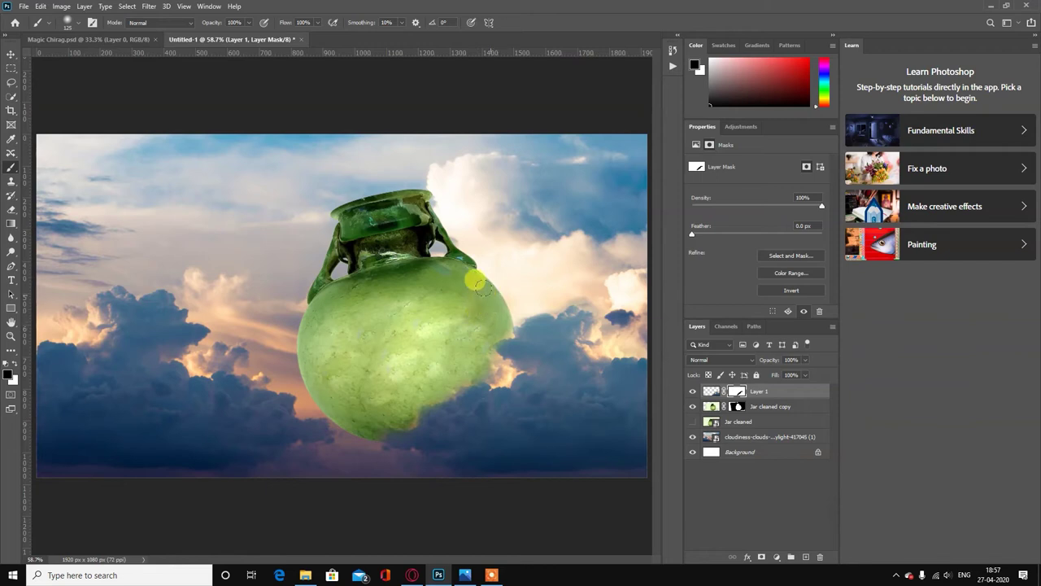
pyautogui.moveTo(481, 280)
pyautogui.mouseDown()
pyautogui.moveTo(382, 412)
pyautogui.moveTo(334, 411)
pyautogui.mouseUp()
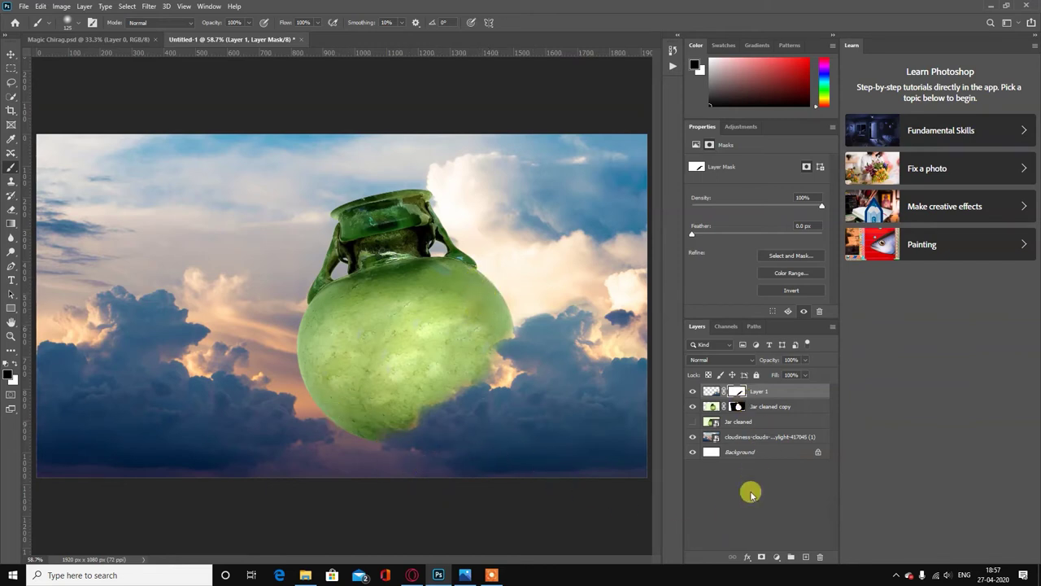
pyautogui.click(305, 573)
# Select the cloud_PNG27 image in the Downloads folder.
pyautogui.click(685, 366)
pyautogui.scroll(-1, 700, 400)
pyautogui.scroll(1, 700, 405)
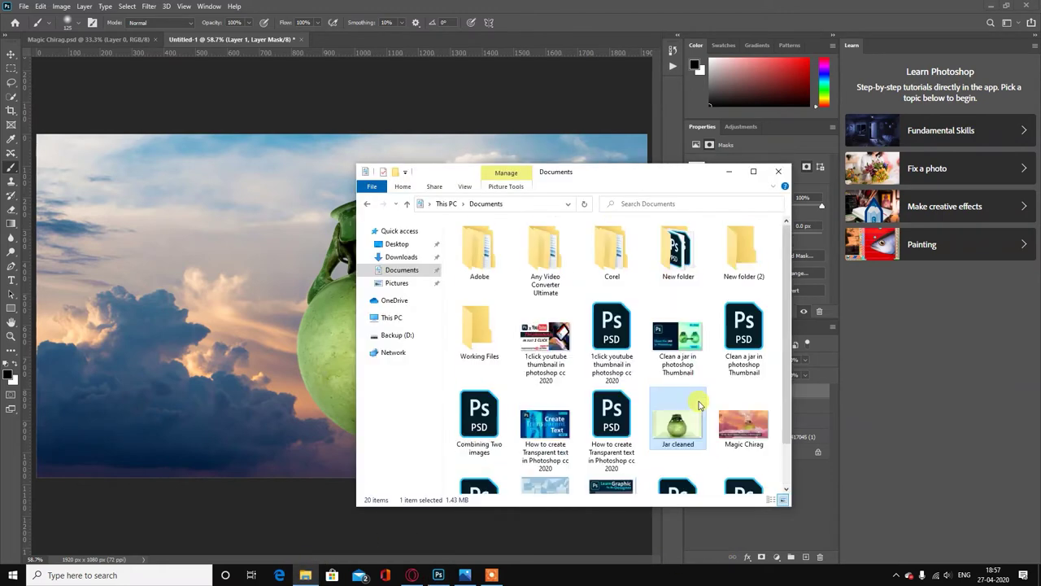
pyautogui.click(401, 256)
pyautogui.click(748, 354)
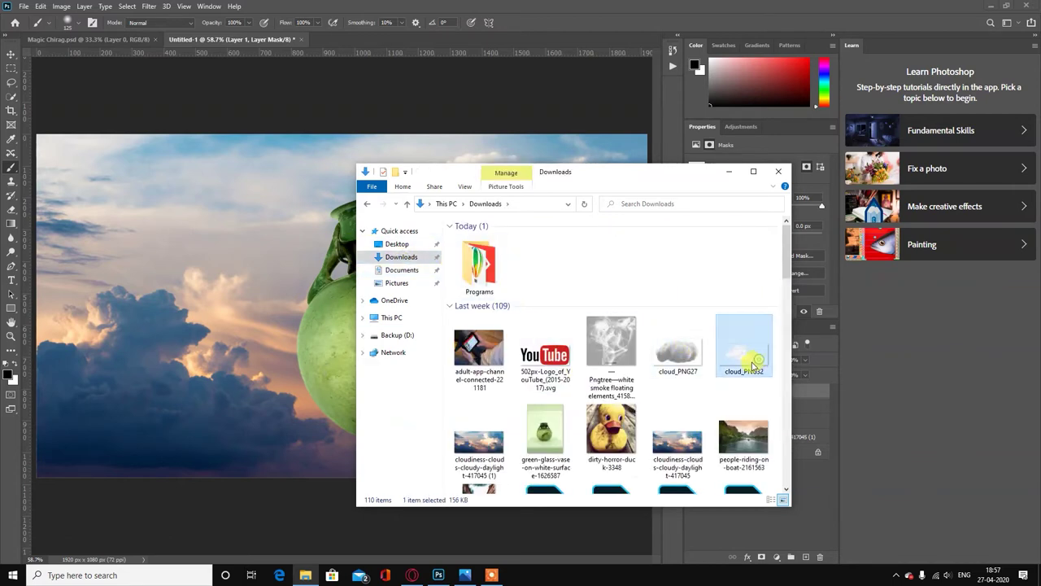
pyautogui.click(679, 357)
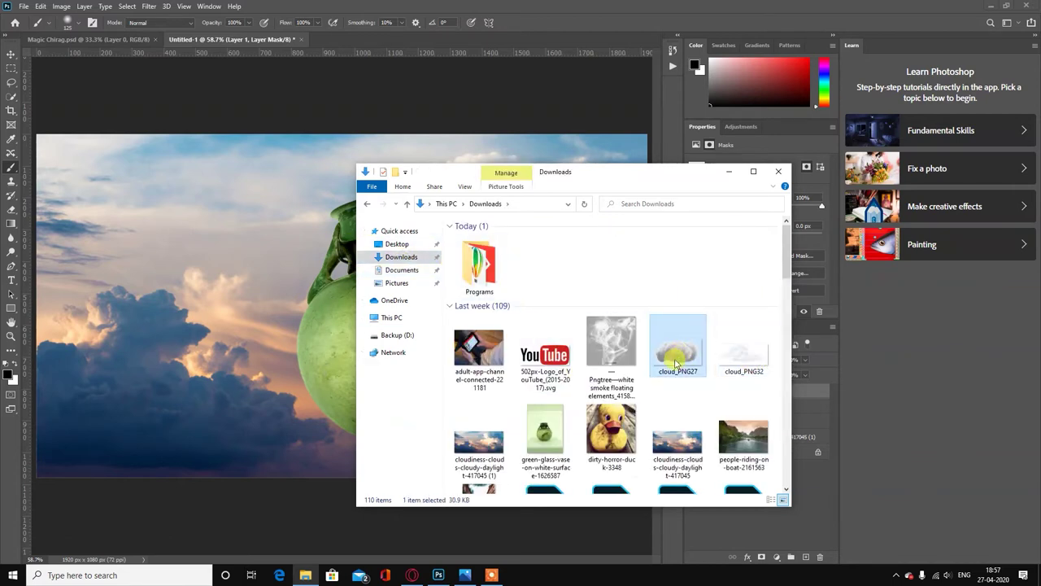
# Place cloud_PNG27 on the canvas, enlarge it to about 183%, tilt it and position it under the jar.
pyautogui.moveTo(675, 360); pyautogui.dragTo(348, 387)
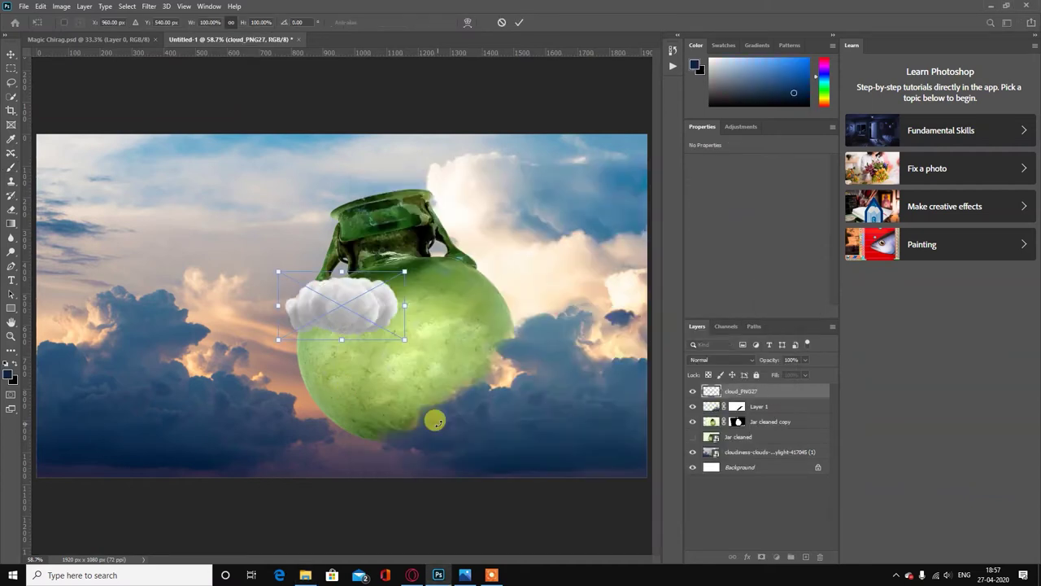
pyautogui.moveTo(404, 340); pyautogui.dragTo(510, 397)
pyautogui.moveTo(407, 336)
pyautogui.mouseDown()
pyautogui.moveTo(511, 425)
pyautogui.moveTo(498, 405)
pyautogui.mouseUp()
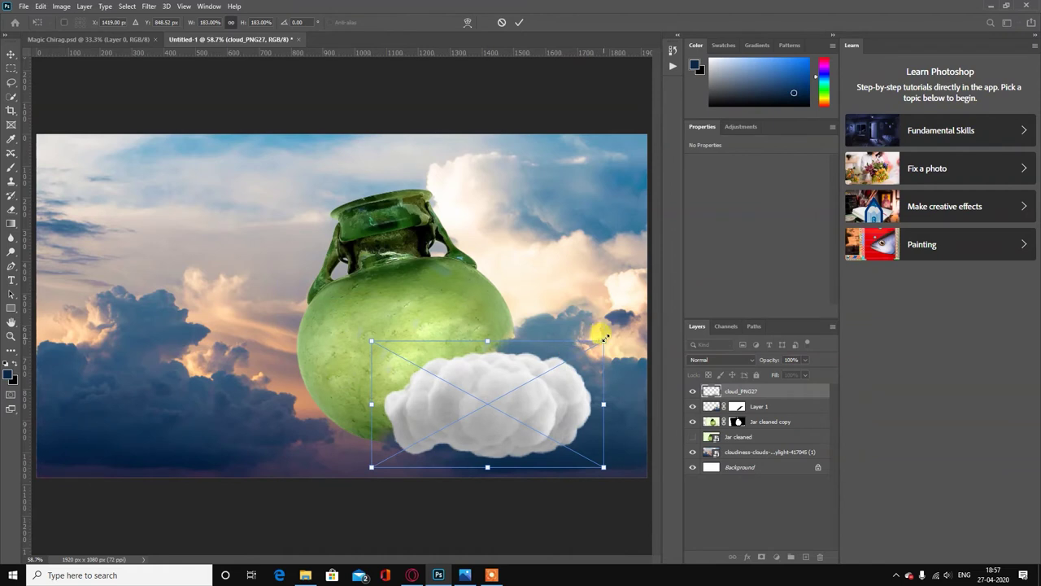
pyautogui.moveTo(612, 337); pyautogui.dragTo(608, 314)
pyautogui.moveTo(534, 379); pyautogui.dragTo(489, 390)
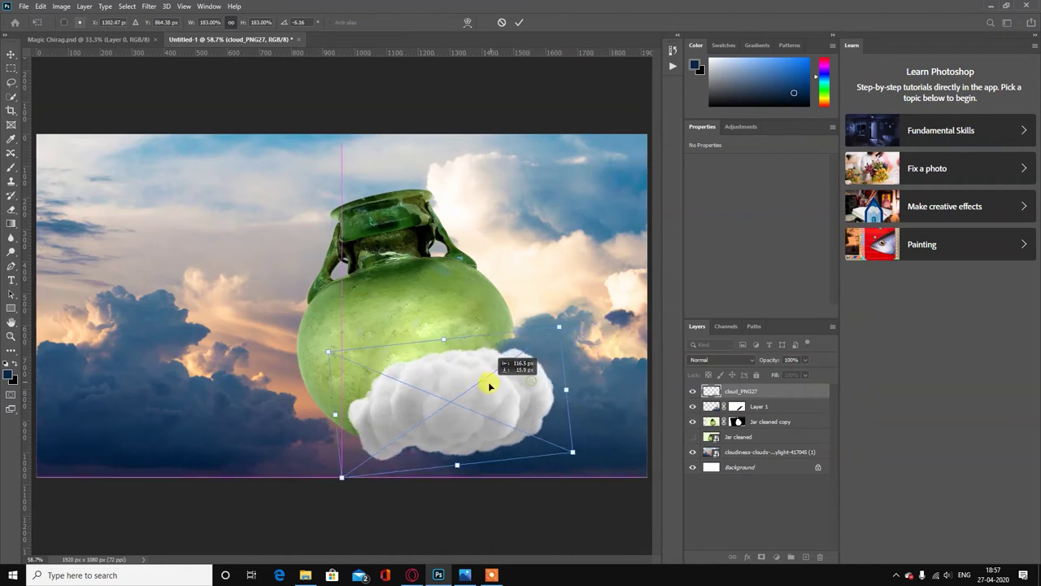
# Commit the cloud, duplicate its layer, and move the copy left of the original.
pyautogui.click(519, 22)
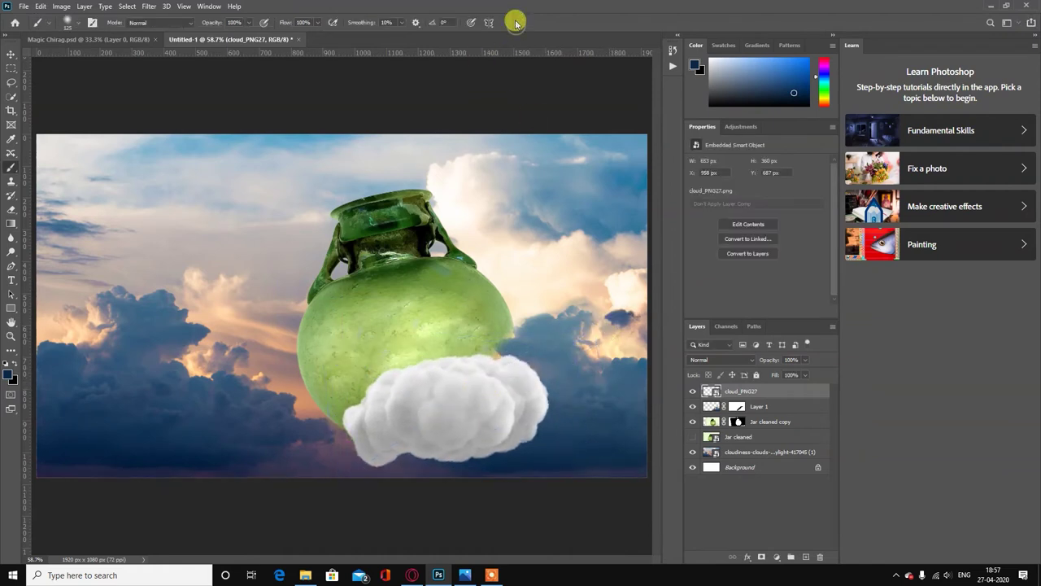
pyautogui.moveTo(753, 391); pyautogui.dragTo(803, 556)
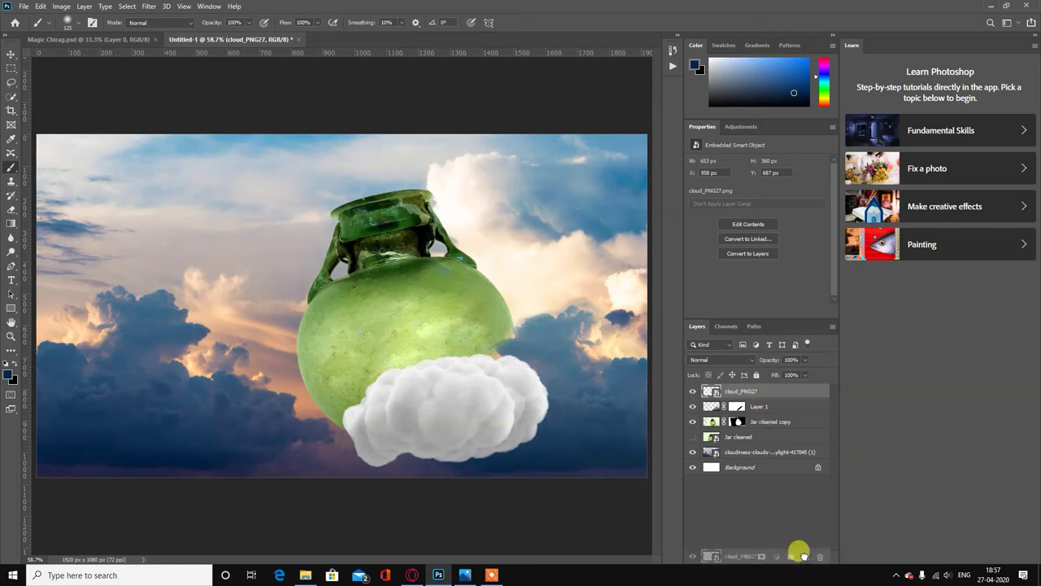
pyautogui.click(11, 54)
pyautogui.moveTo(404, 434); pyautogui.dragTo(276, 431)
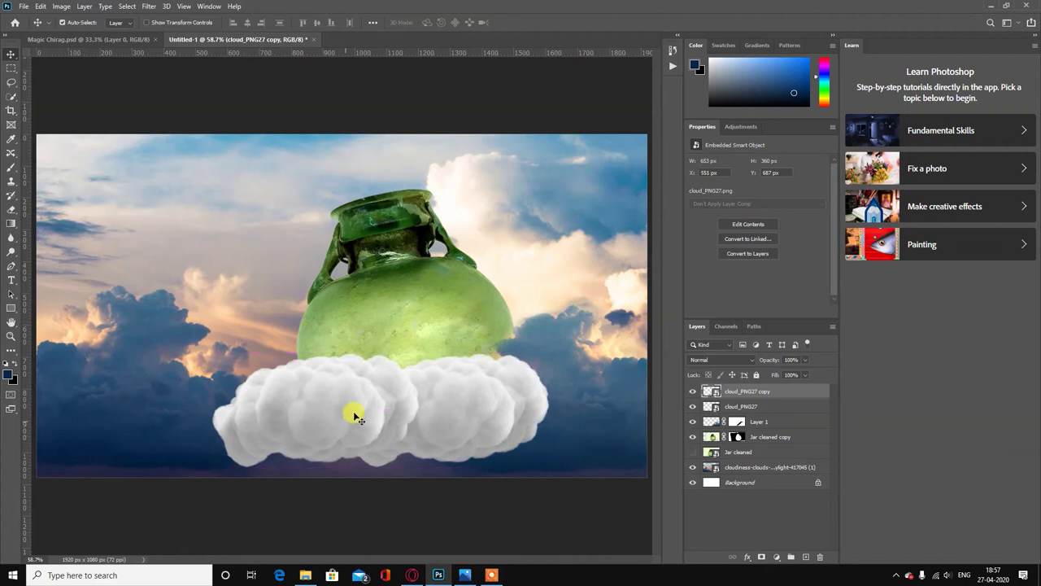
pyautogui.moveTo(379, 416); pyautogui.dragTo(362, 423)
# Rotate the cloud copy nearly level, shrink it, and warp its edges to merge with the original.
pyautogui.hotkey('ctrl', 't')
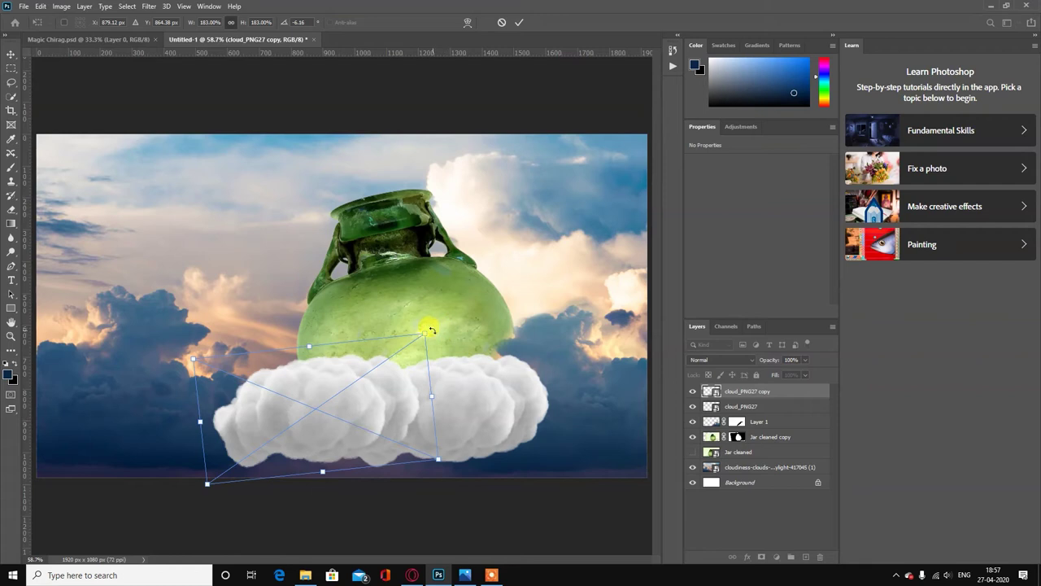
pyautogui.moveTo(421, 324)
pyautogui.mouseDown()
pyautogui.moveTo(454, 347)
pyautogui.moveTo(419, 362)
pyautogui.mouseUp()
pyautogui.moveTo(344, 401); pyautogui.dragTo(351, 400)
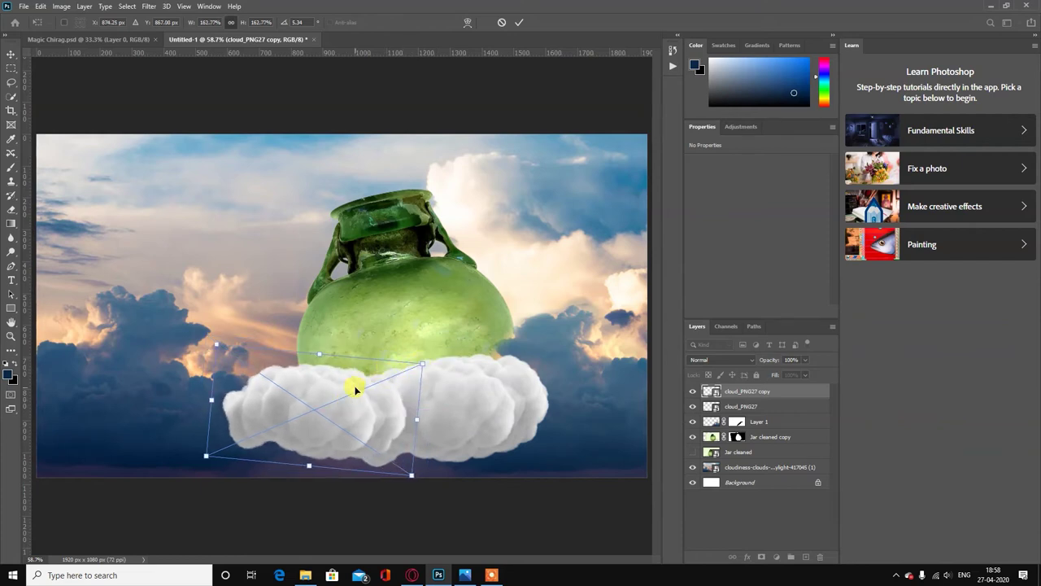
pyautogui.rightClick(354, 390)
pyautogui.click(362, 318)
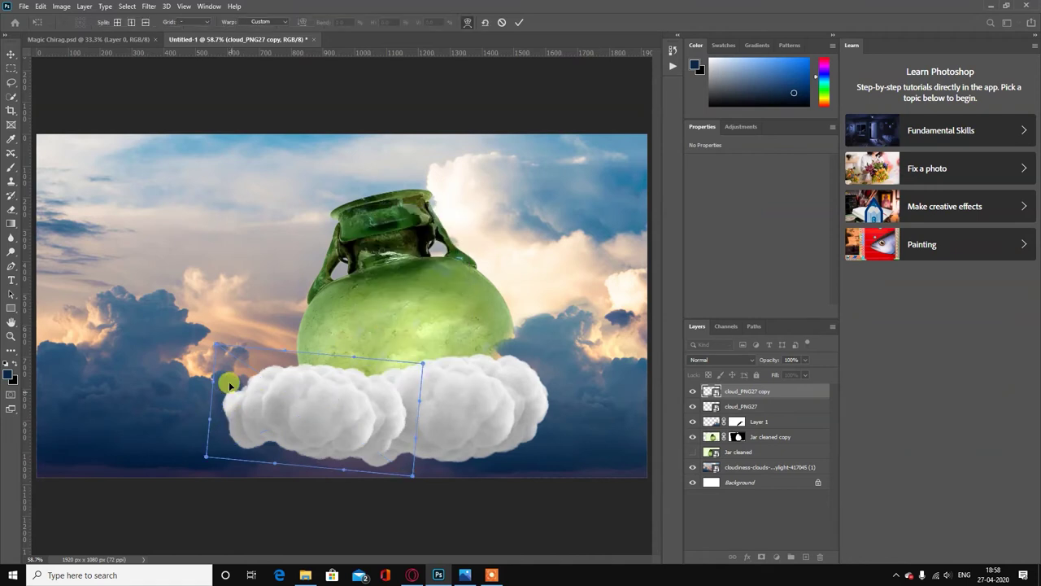
pyautogui.moveTo(216, 345)
pyautogui.mouseDown()
pyautogui.moveTo(304, 378)
pyautogui.moveTo(291, 349)
pyautogui.mouseUp()
pyautogui.moveTo(423, 404); pyautogui.dragTo(432, 402)
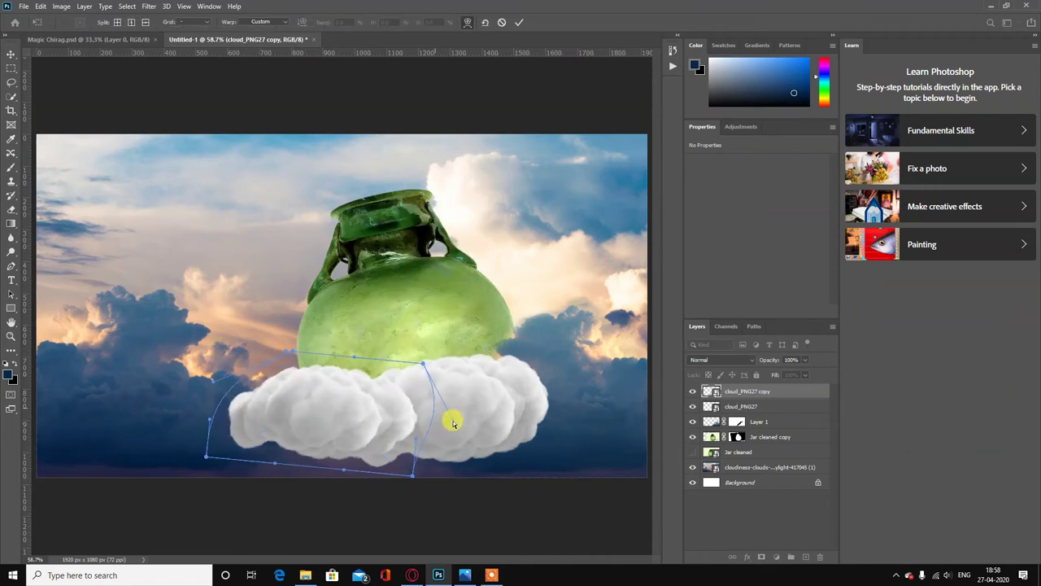
pyautogui.moveTo(342, 478); pyautogui.dragTo(335, 476)
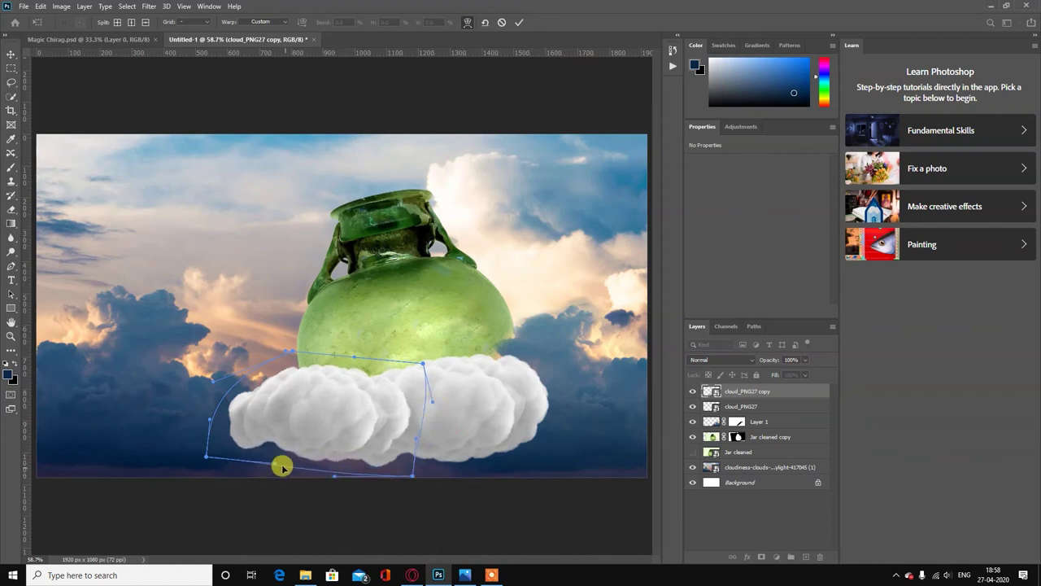
pyautogui.click(519, 22)
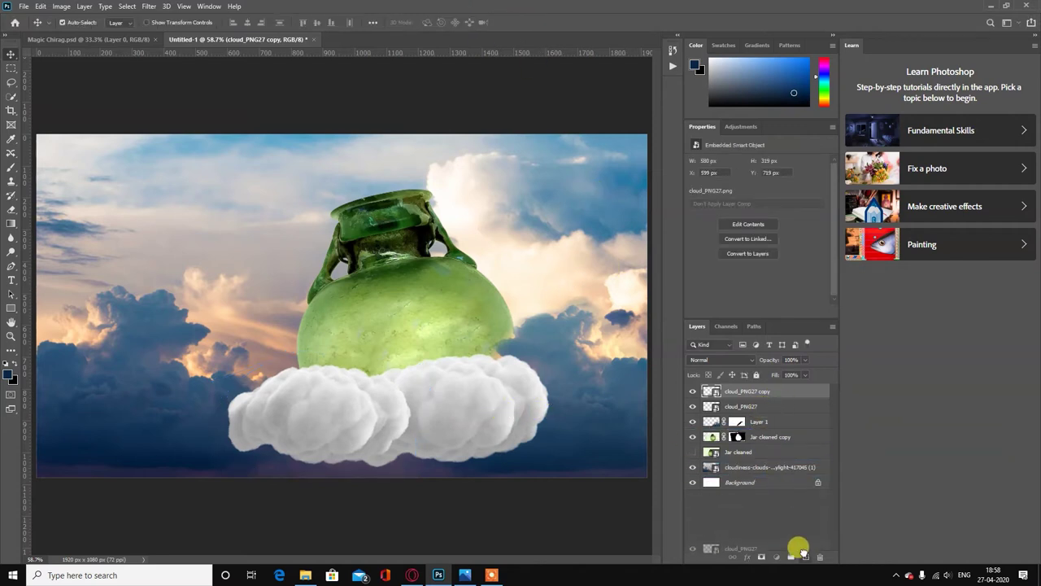
# Duplicate the cloud again, move it up-right of the jar, then tilt and shrink it slightly.
pyautogui.moveTo(765, 409); pyautogui.dragTo(806, 556)
pyautogui.moveTo(486, 411)
pyautogui.mouseDown()
pyautogui.moveTo(539, 353)
pyautogui.moveTo(562, 363)
pyautogui.moveTo(560, 378)
pyautogui.mouseUp()
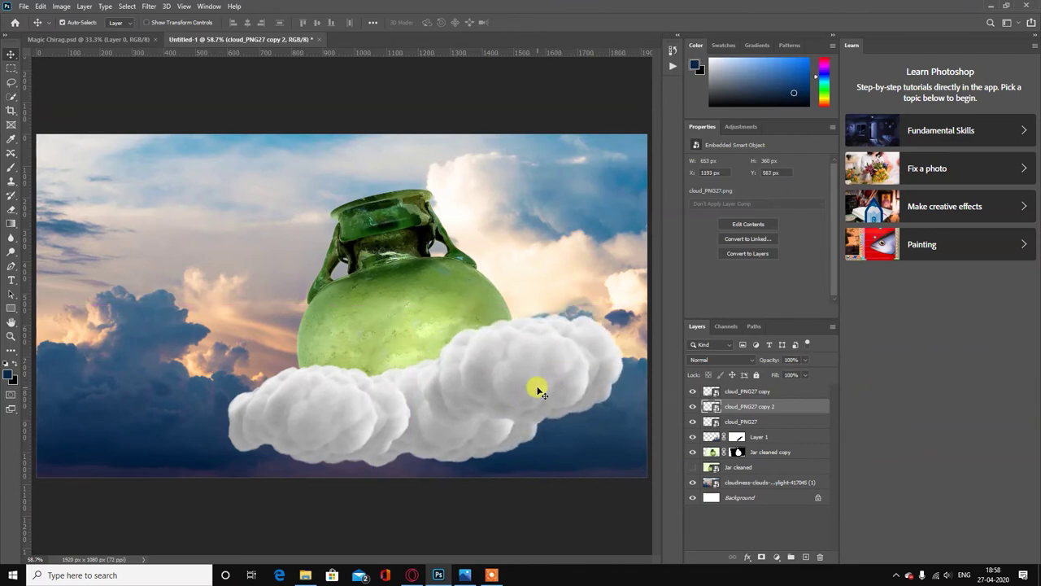
pyautogui.hotkey('ctrl', 't')
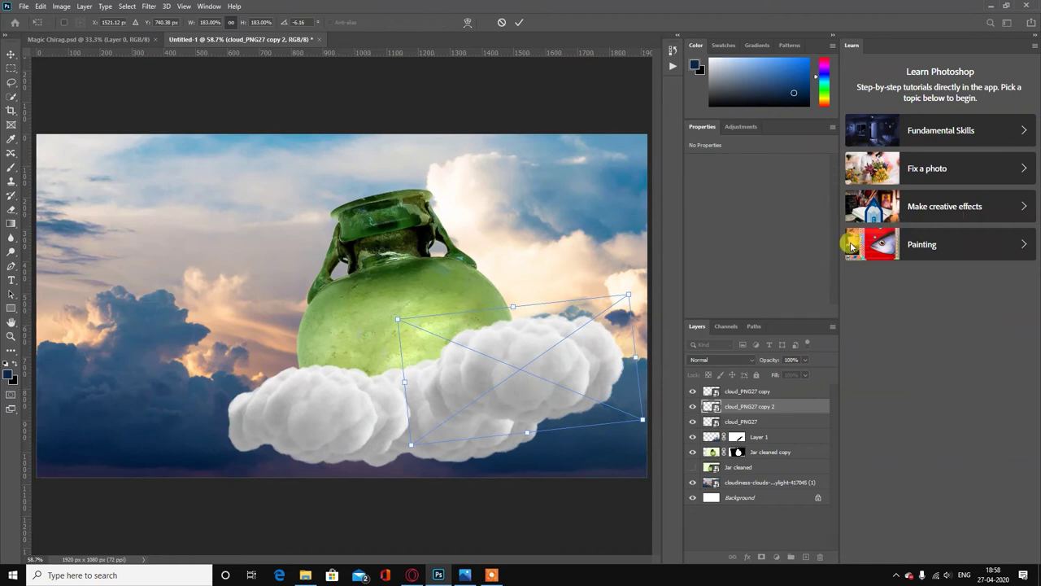
pyautogui.moveTo(640, 293)
pyautogui.mouseDown()
pyautogui.moveTo(623, 249)
pyautogui.moveTo(658, 279)
pyautogui.moveTo(607, 296)
pyautogui.mouseUp()
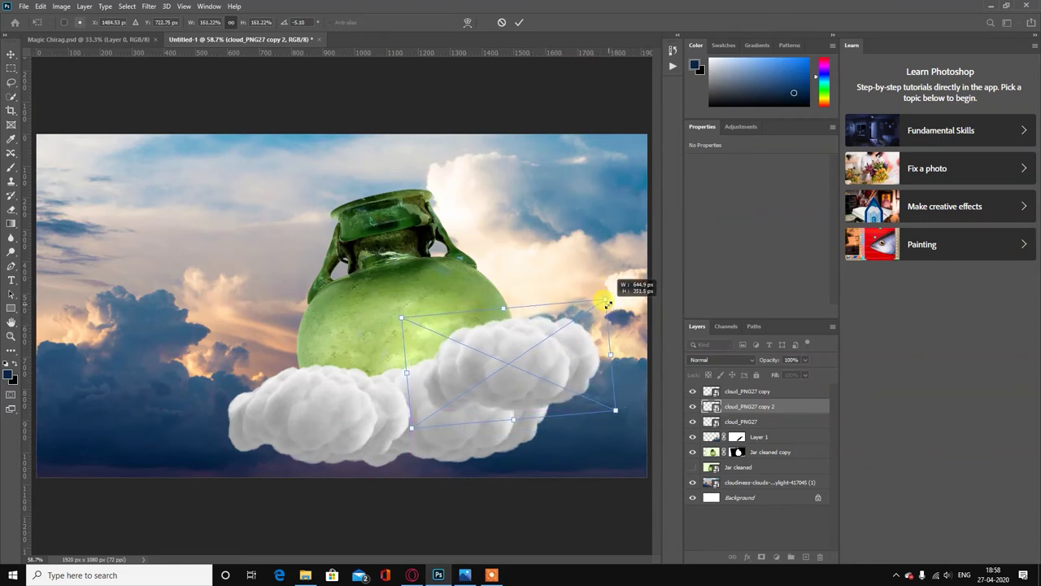
pyautogui.moveTo(558, 345); pyautogui.dragTo(565, 343)
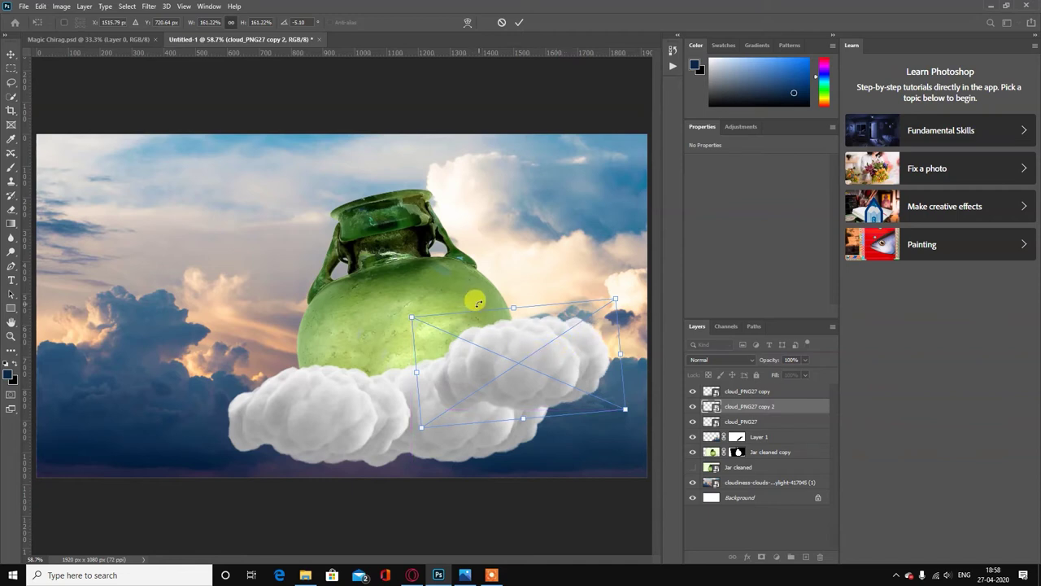
pyautogui.click(519, 22)
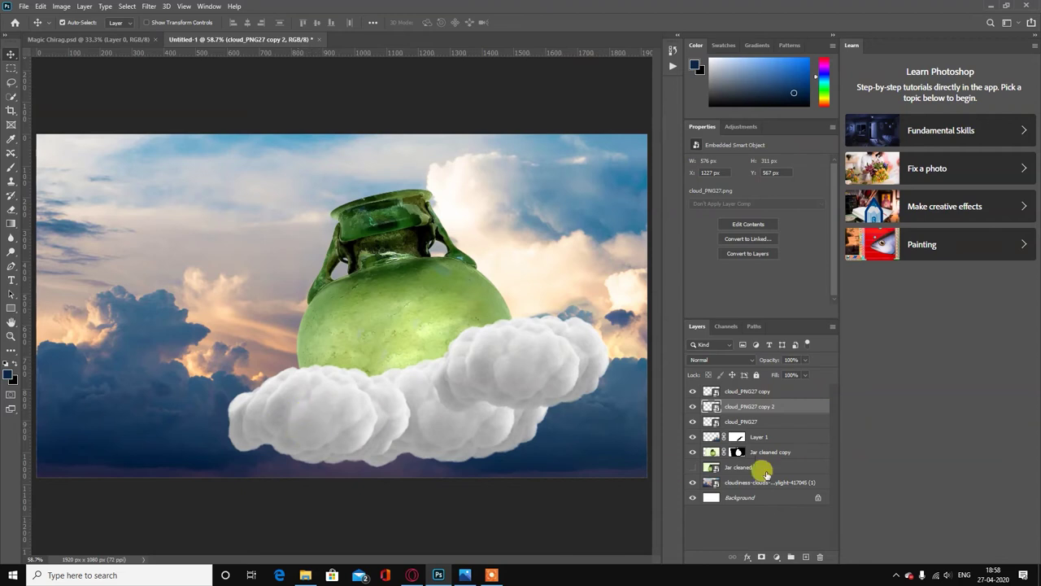
pyautogui.click(748, 422)
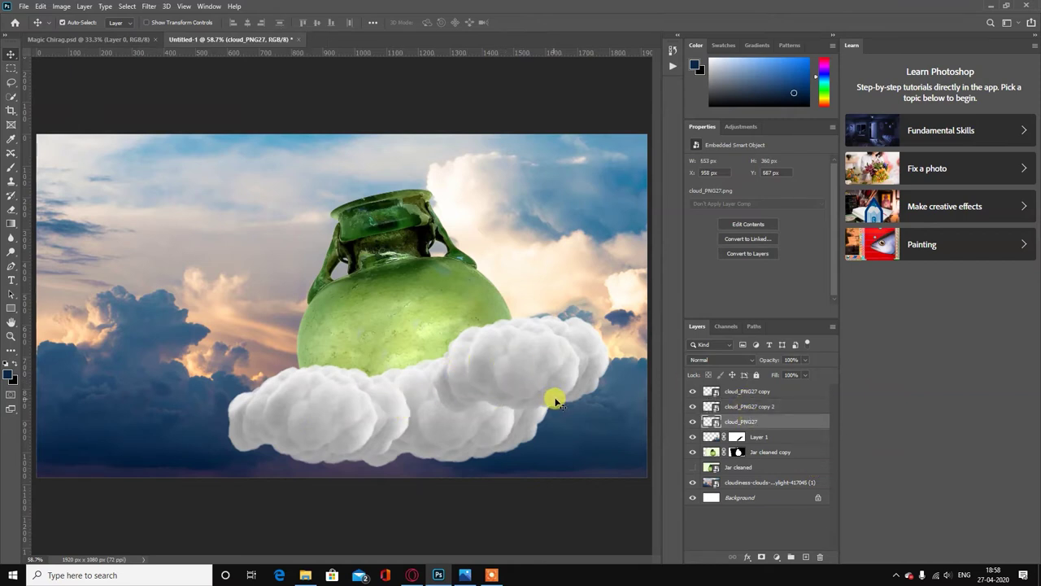
# Group the three cloud layers into a group named Clouds and expand it.
pyautogui.keyDown('shift'); pyautogui.click(741, 392); pyautogui.keyUp('shift')
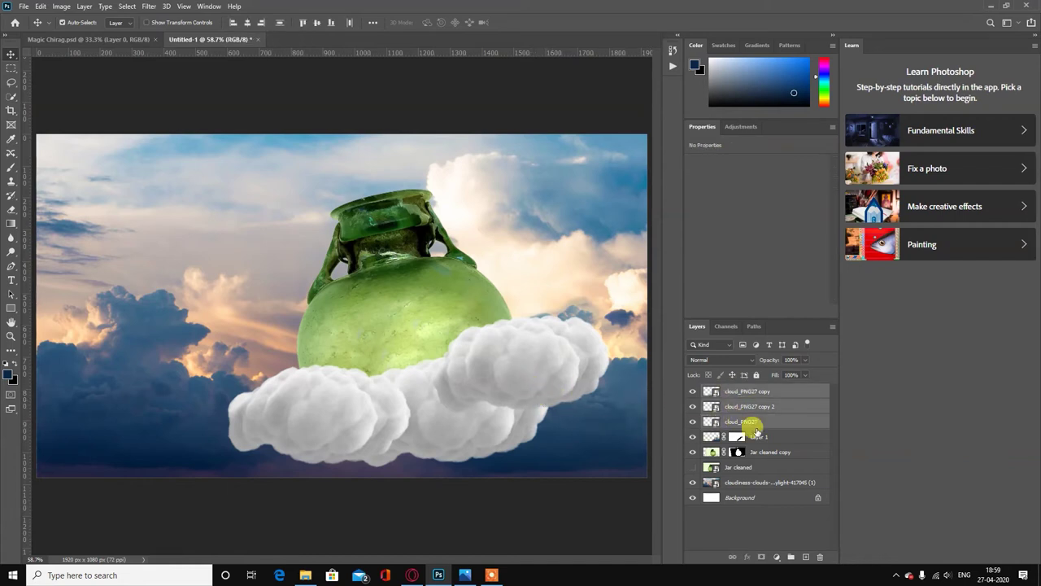
pyautogui.moveTo(767, 423); pyautogui.dragTo(791, 557)
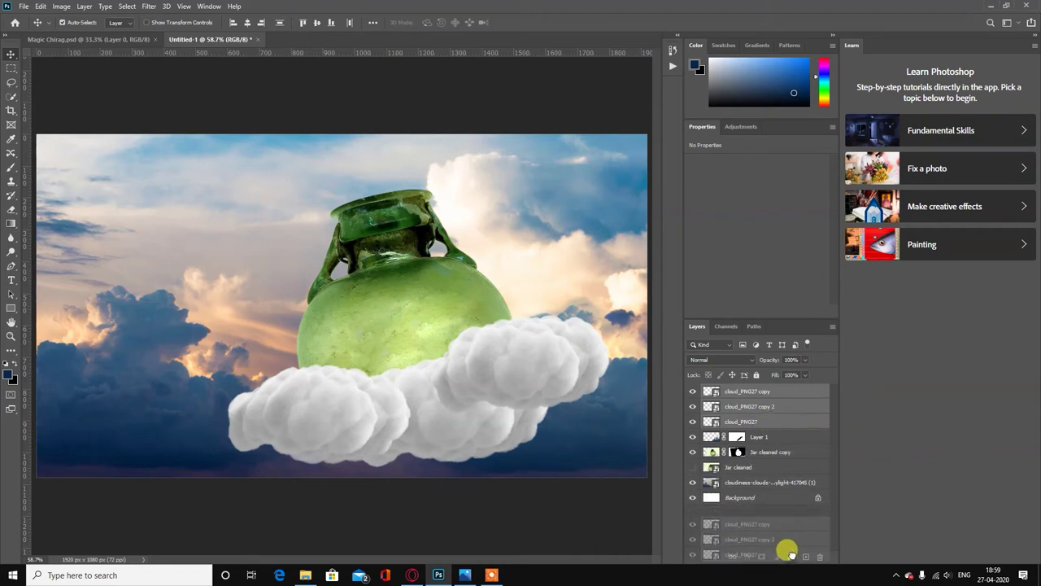
pyautogui.doubleClick(733, 389)
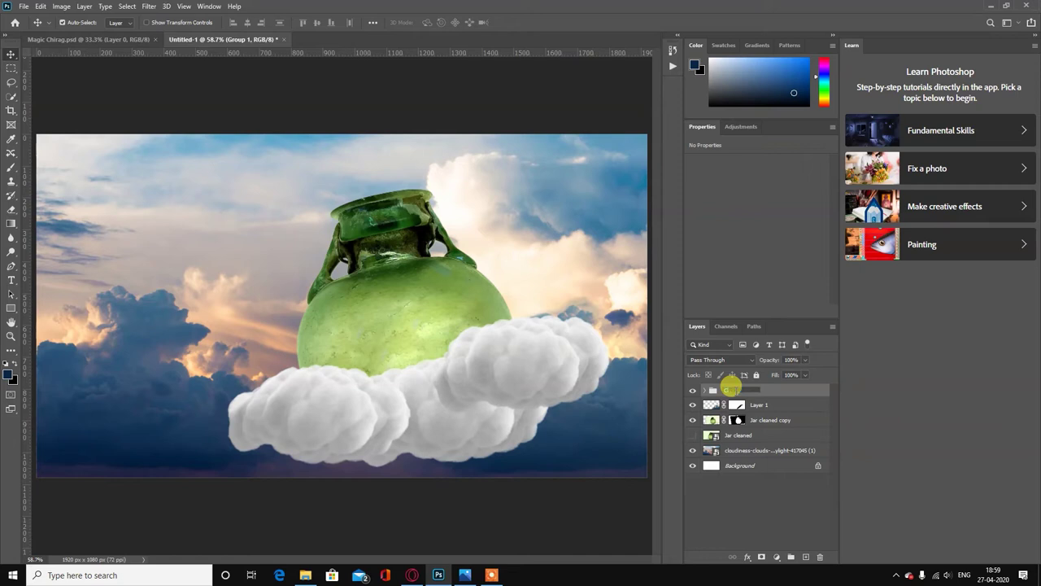
pyautogui.press('Return')
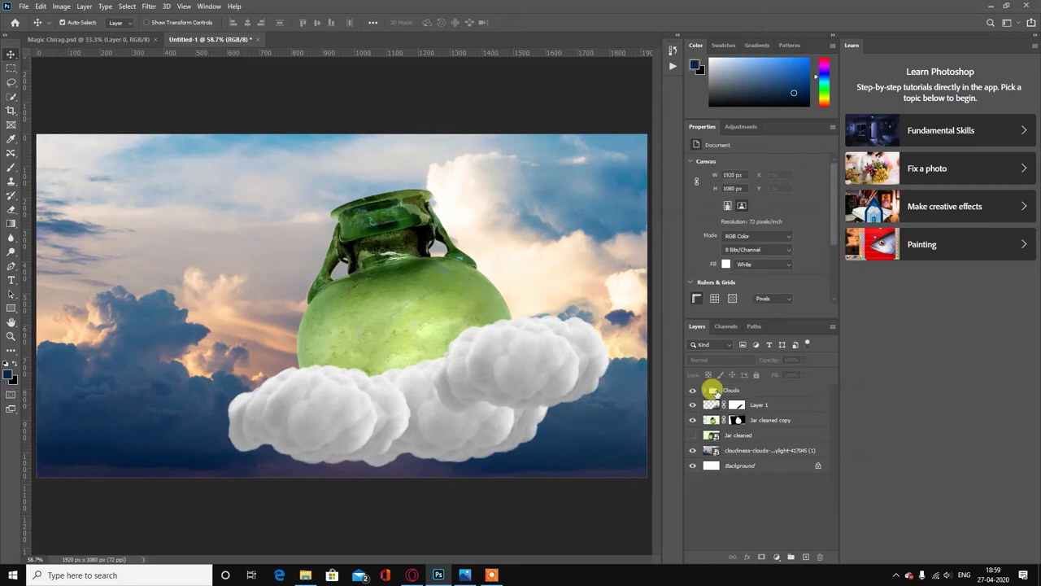
pyautogui.click(713, 390)
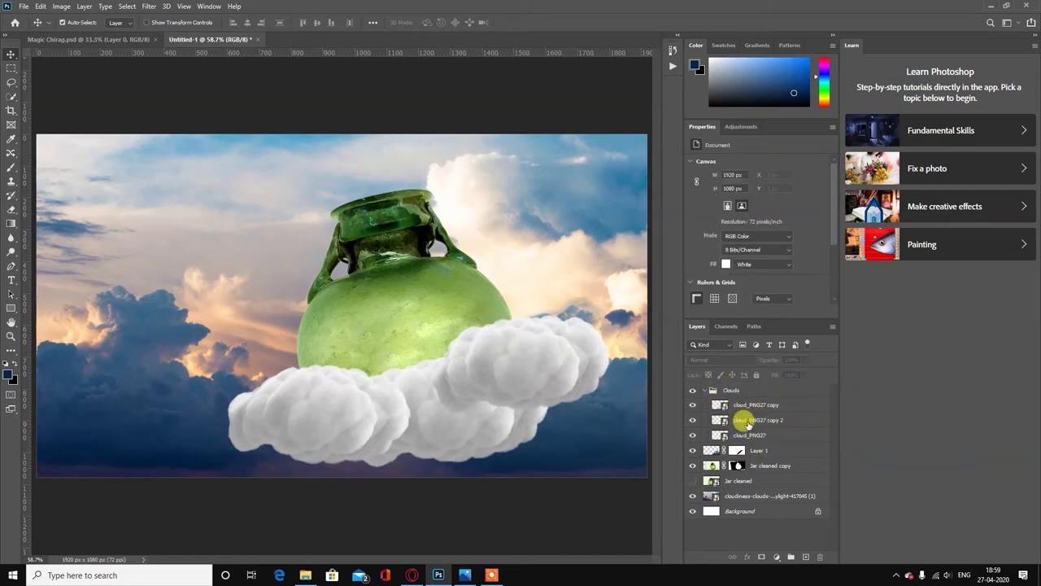
pyautogui.click(744, 436)
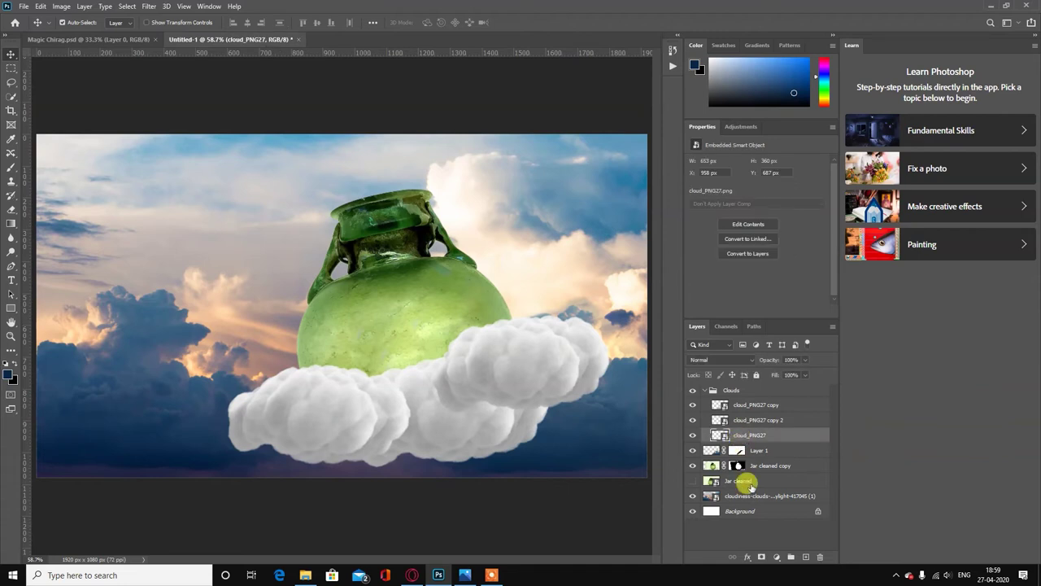
# Add layer masks to cloud_PNG27, cloud_PNG27 copy 2 and cloud_PNG27 copy.
pyautogui.click(761, 559)
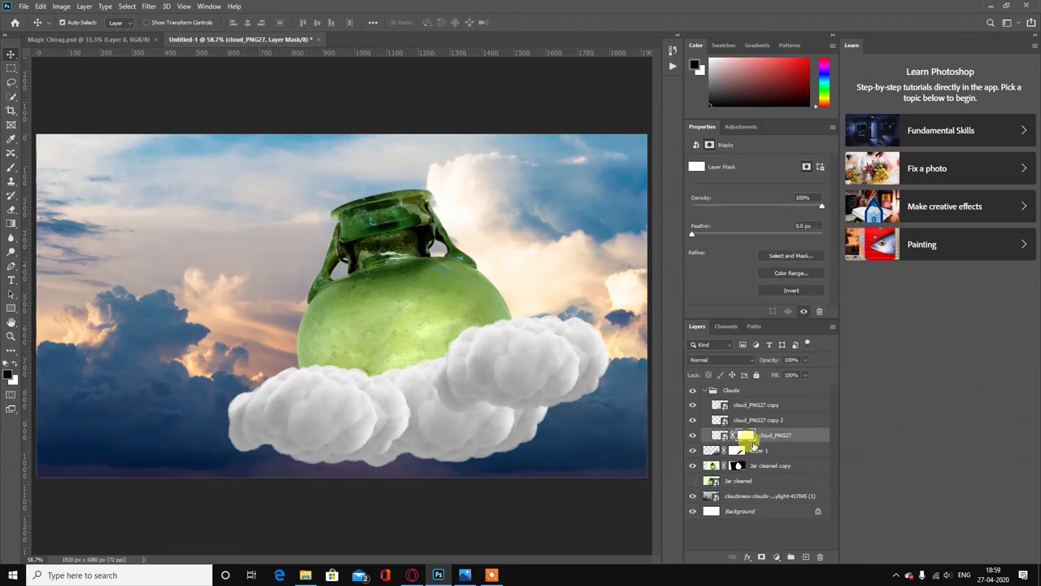
pyautogui.click(752, 420)
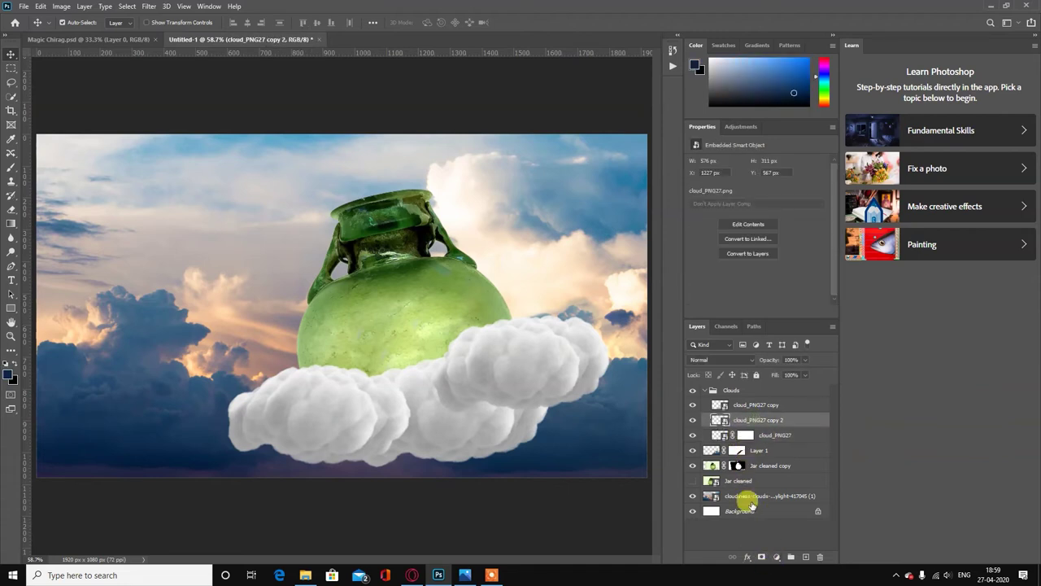
pyautogui.click(761, 556)
pyautogui.click(744, 404)
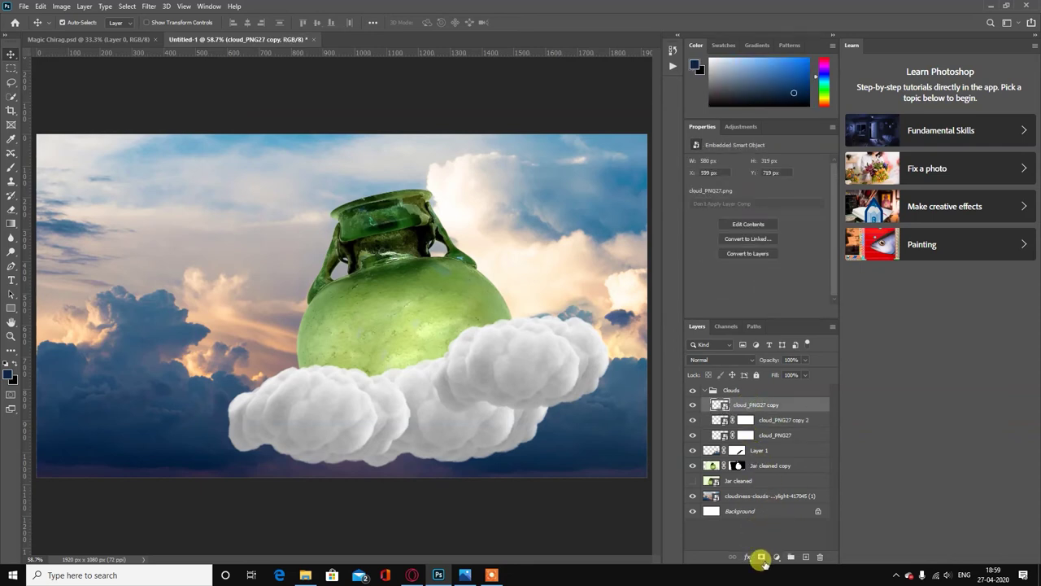
pyautogui.click(761, 557)
# Draw gradient fades on the cloud_PNG27 and copy 2 masks so their bottoms blend into the sky.
pyautogui.click(746, 435)
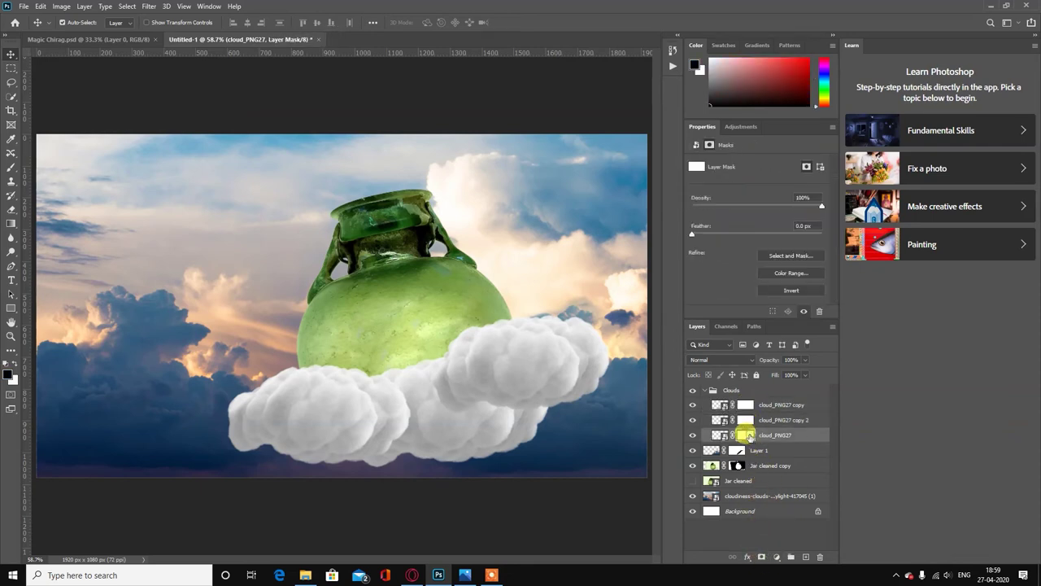
pyautogui.click(10, 223)
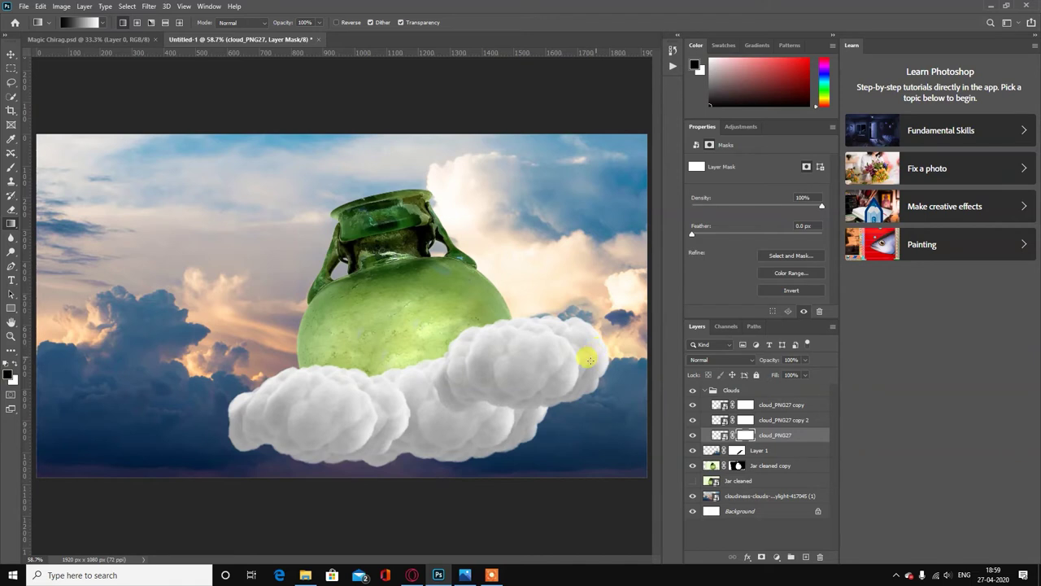
pyautogui.moveTo(562, 370); pyautogui.dragTo(567, 405)
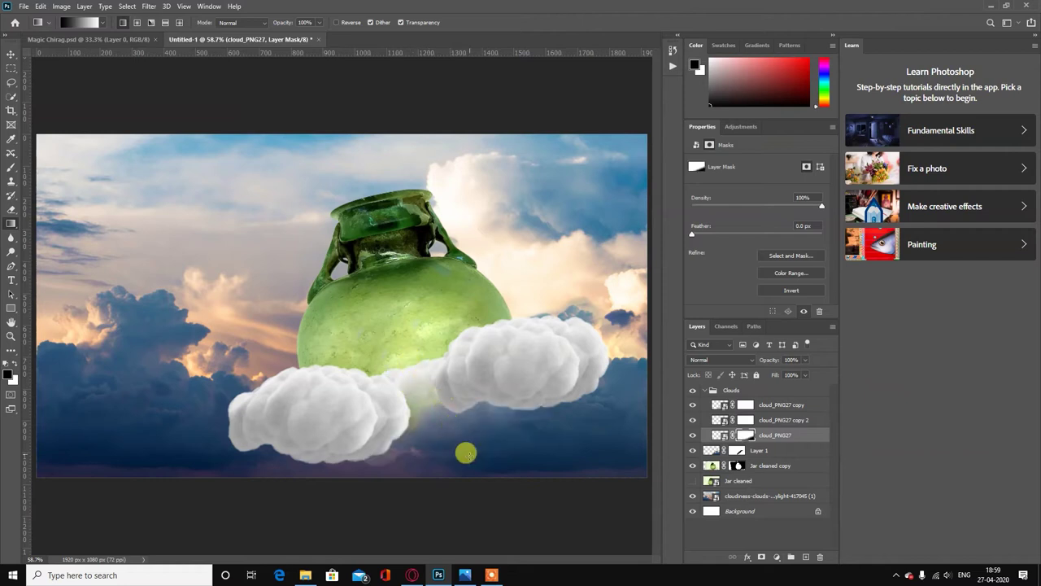
pyautogui.moveTo(475, 464); pyautogui.dragTo(444, 397)
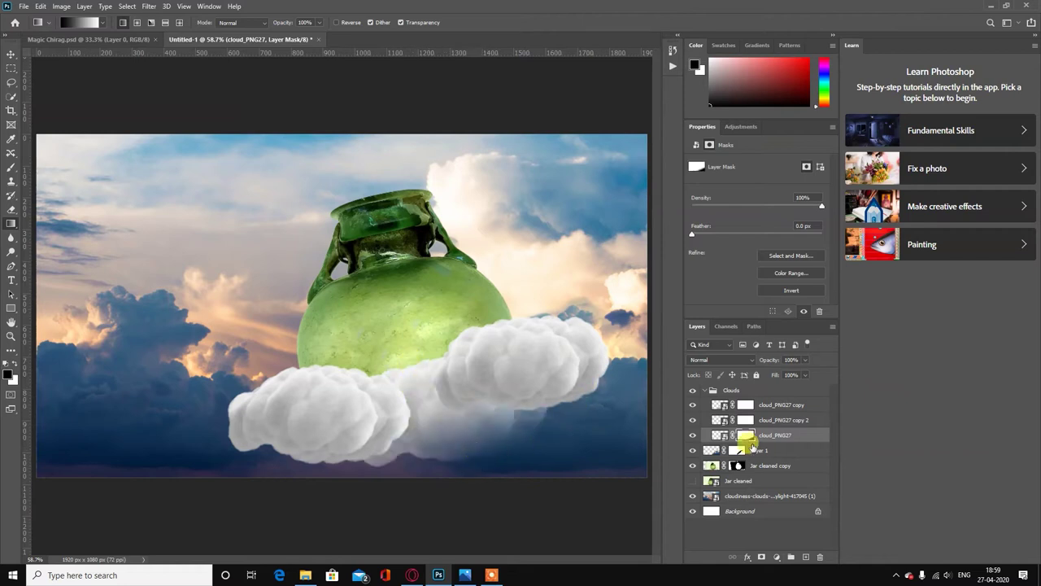
pyautogui.click(699, 420)
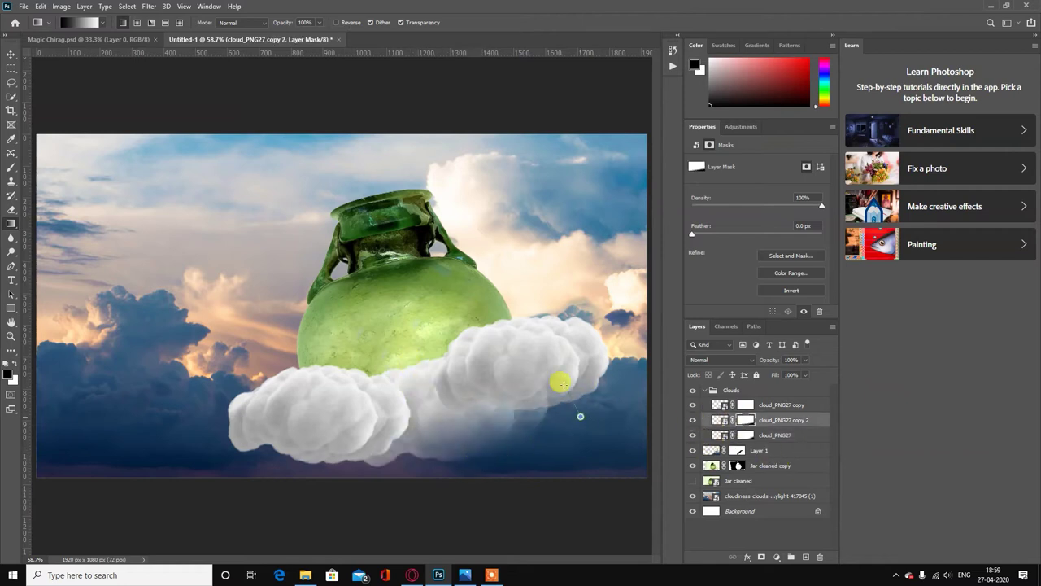
pyautogui.moveTo(526, 357); pyautogui.dragTo(553, 414)
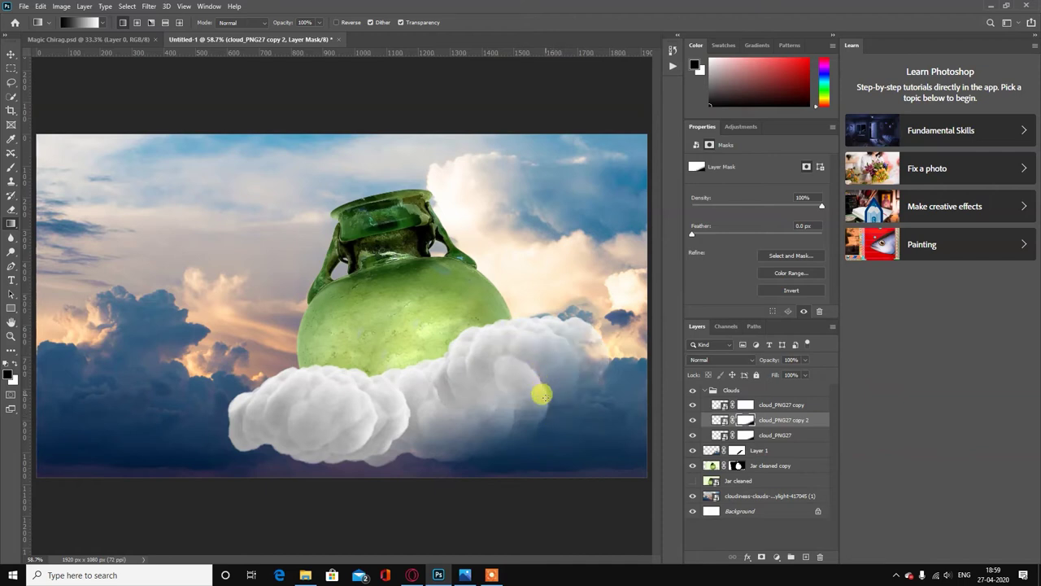
pyautogui.moveTo(533, 370); pyautogui.dragTo(557, 427)
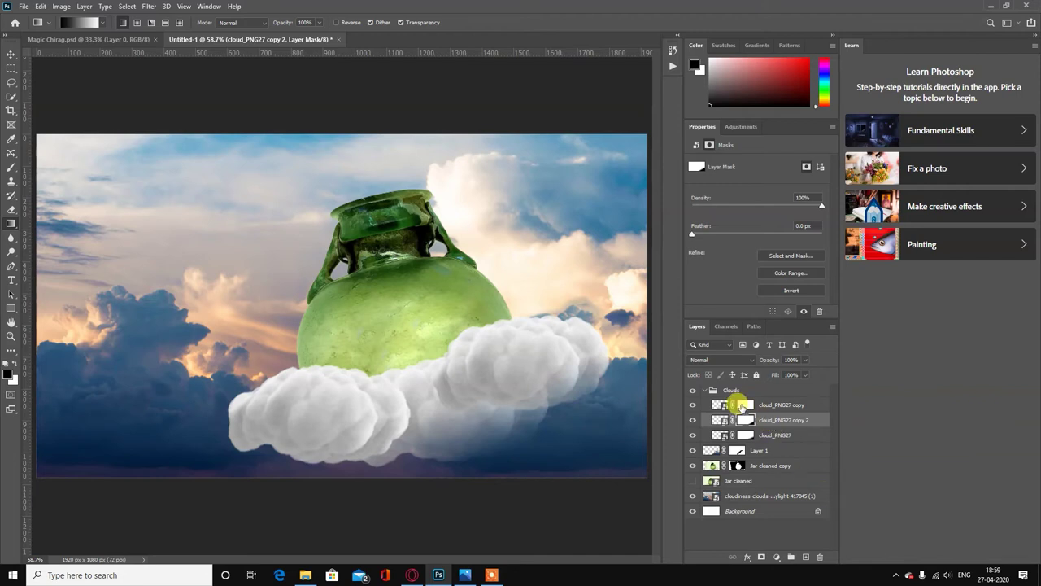
# Try fading the left cloud copy's mask, reset it to fully white, and collapse the Clouds group.
pyautogui.click(742, 405)
pyautogui.moveTo(309, 412)
pyautogui.mouseDown()
pyautogui.moveTo(298, 448)
pyautogui.moveTo(284, 400)
pyautogui.mouseUp()
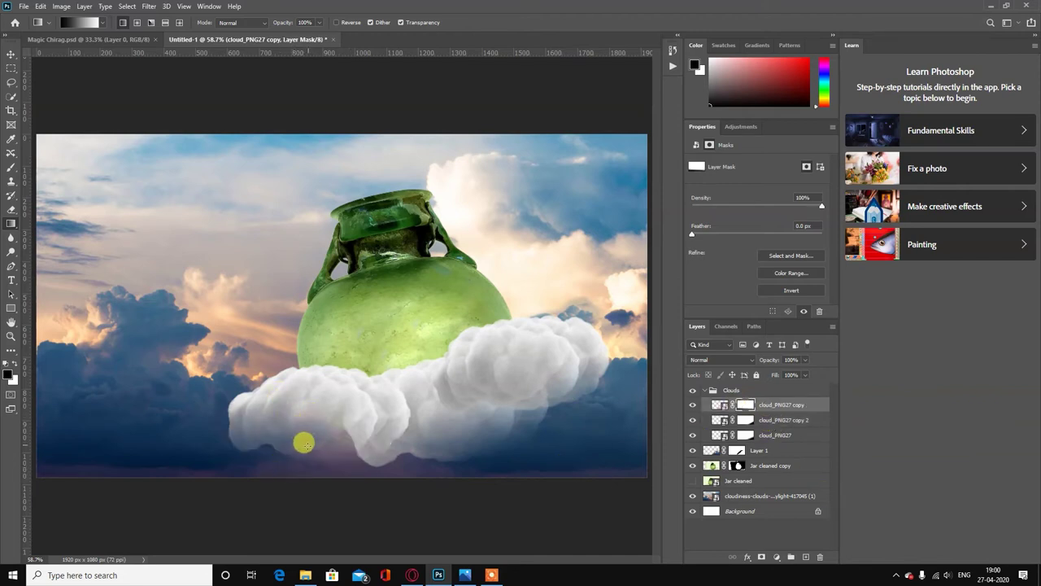
pyautogui.moveTo(281, 460); pyautogui.dragTo(314, 417)
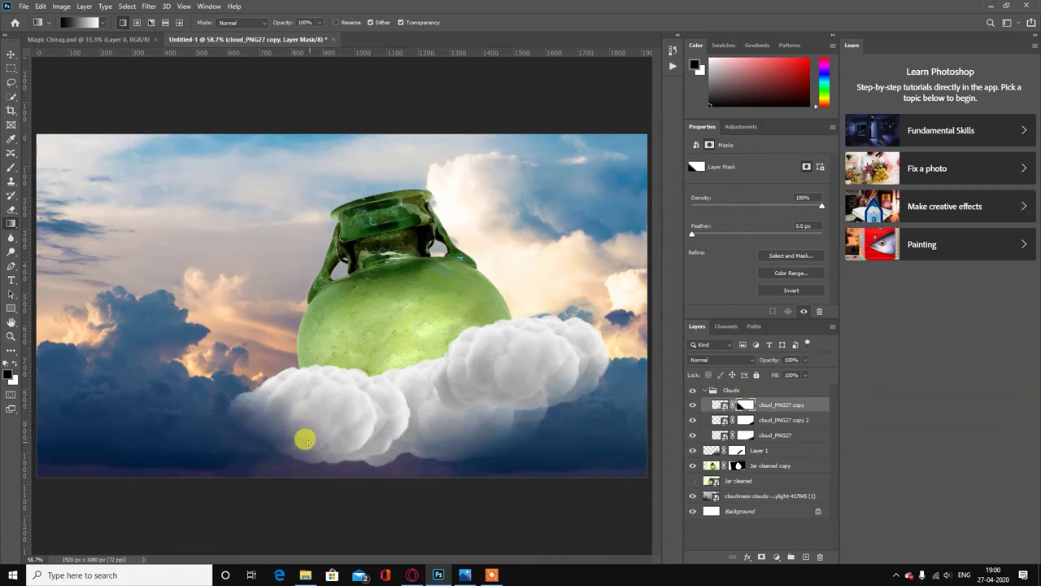
pyautogui.moveTo(315, 471); pyautogui.dragTo(315, 477)
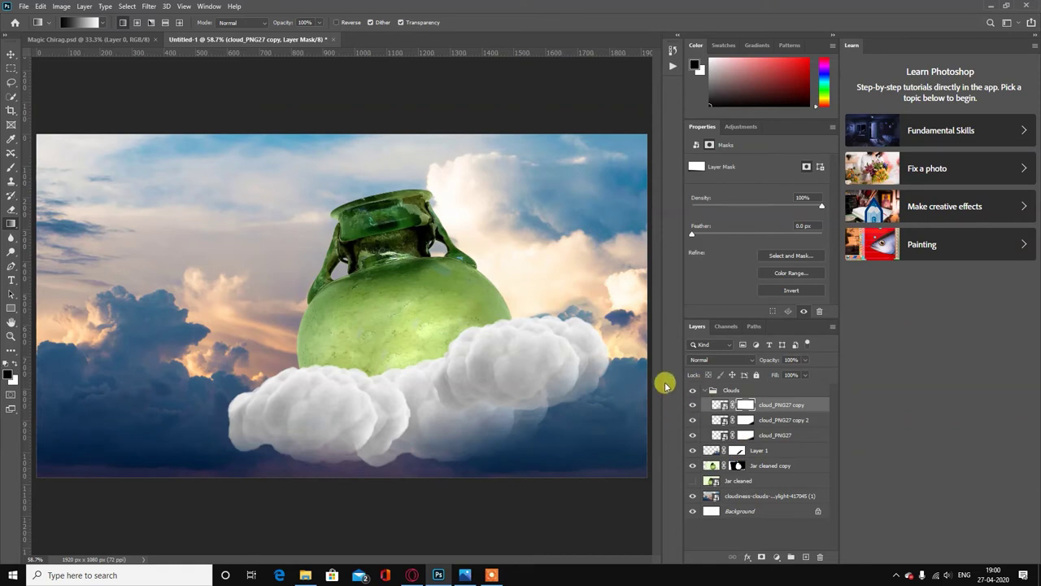
pyautogui.click(704, 390)
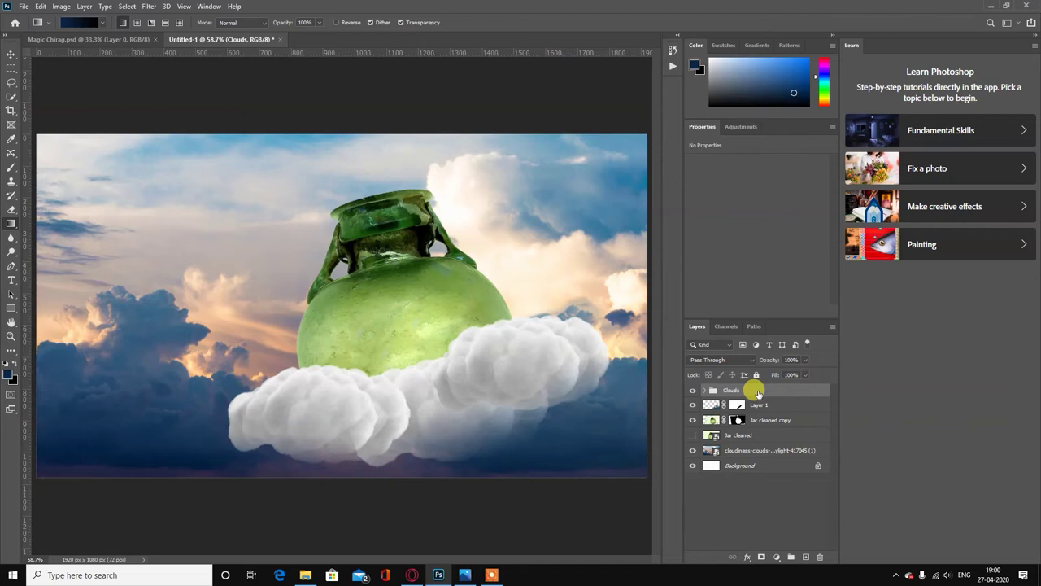
# Convert the Clouds group into an embedded smart object from its layer menu.
pyautogui.rightClick(758, 393)
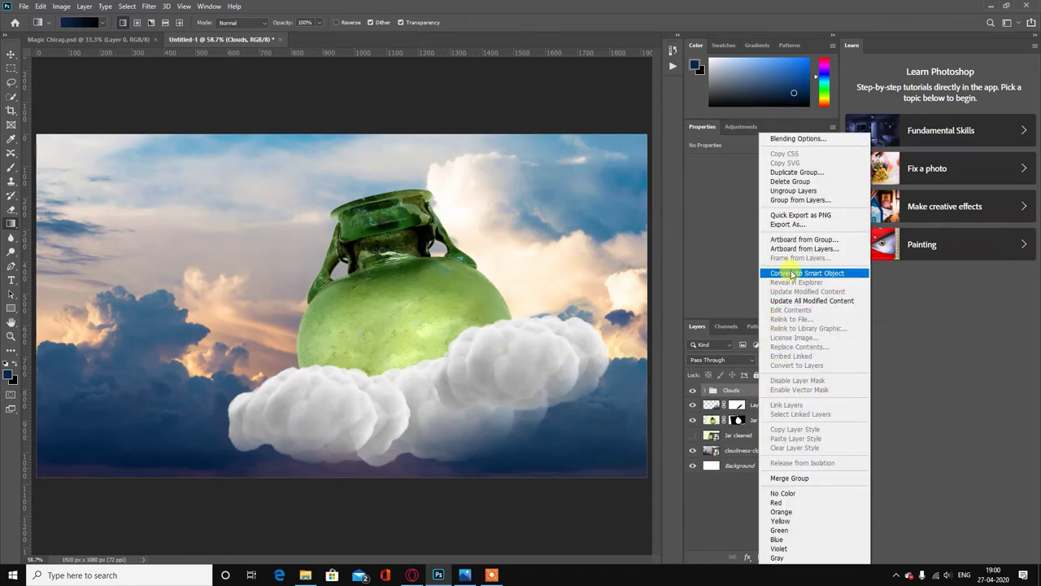
pyautogui.click(791, 273)
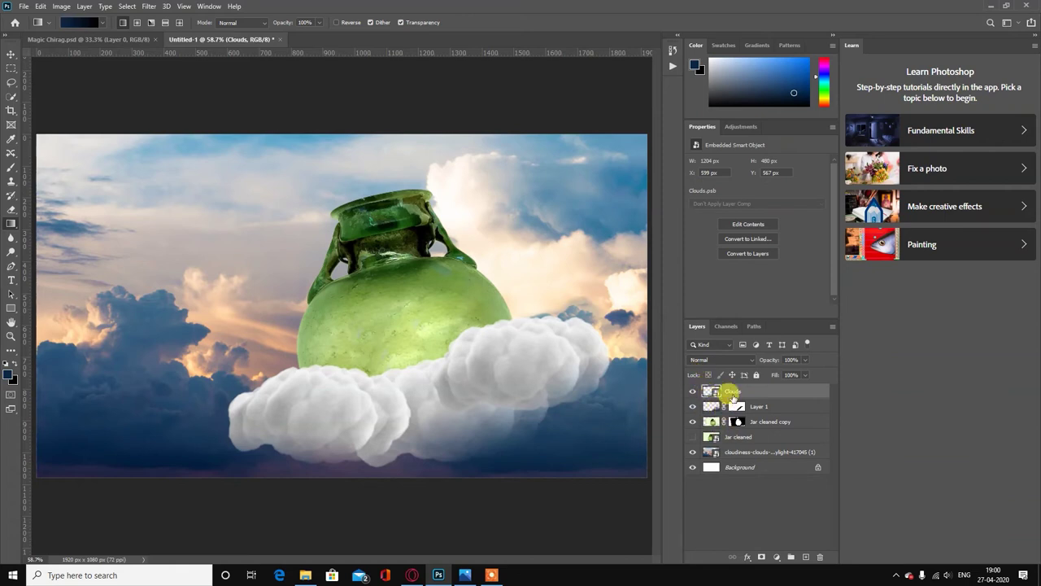
# Add a Gradient Map adjustment clipped to the Clouds smart object and open its gradient editor.
pyautogui.click(775, 556)
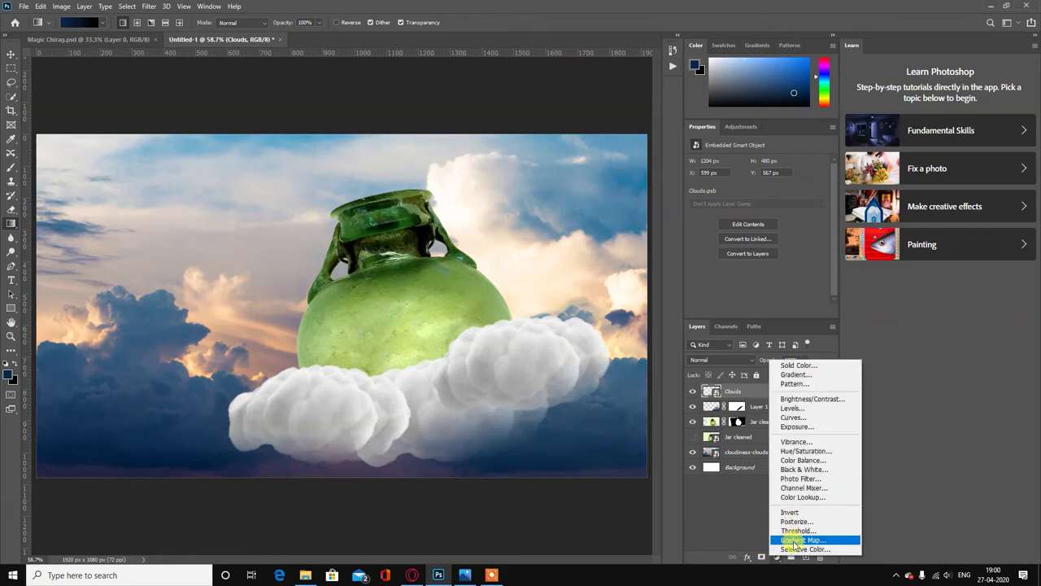
pyautogui.click(793, 541)
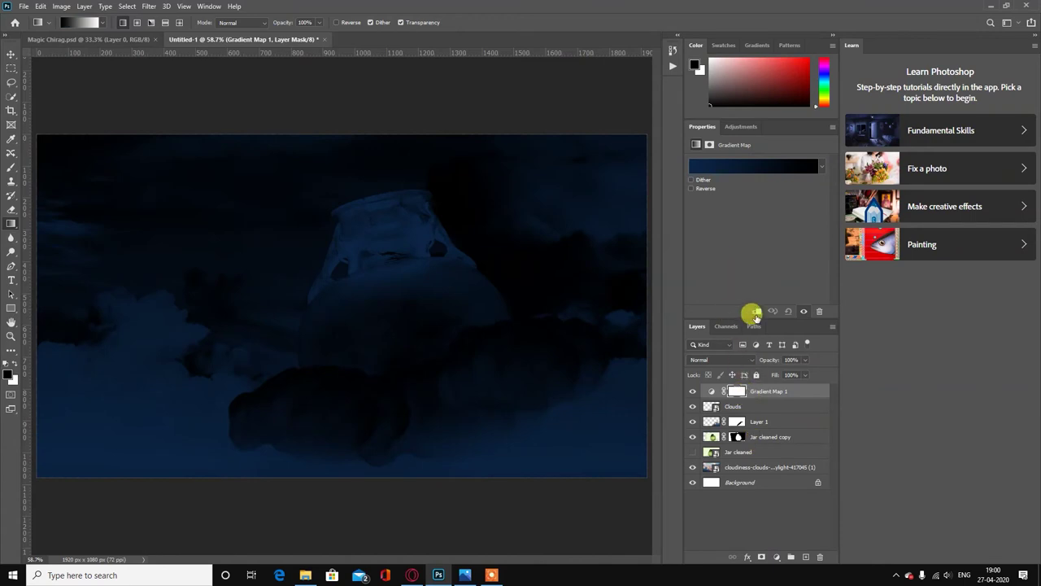
pyautogui.click(756, 313)
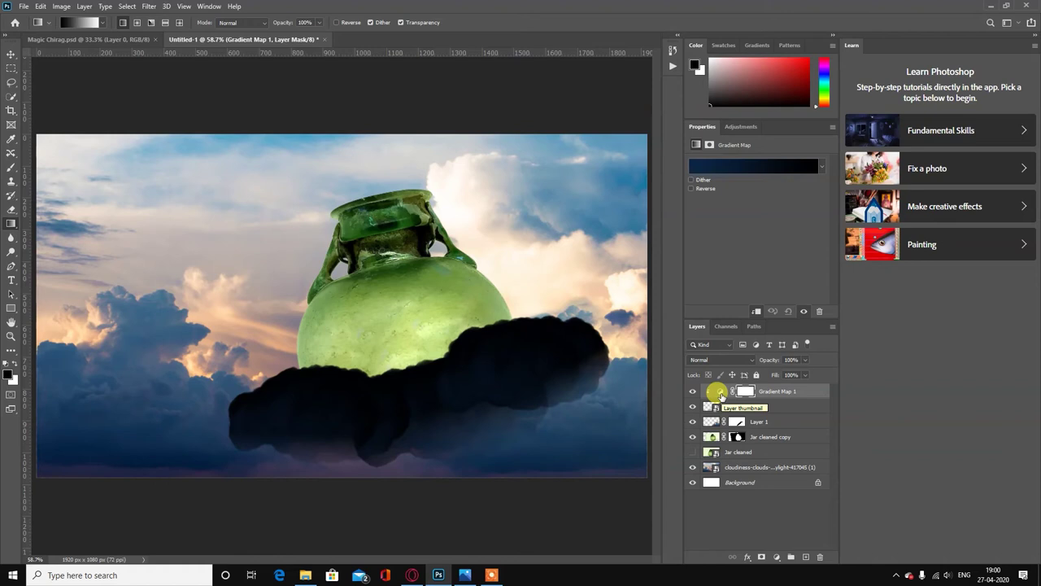
pyautogui.click(720, 394)
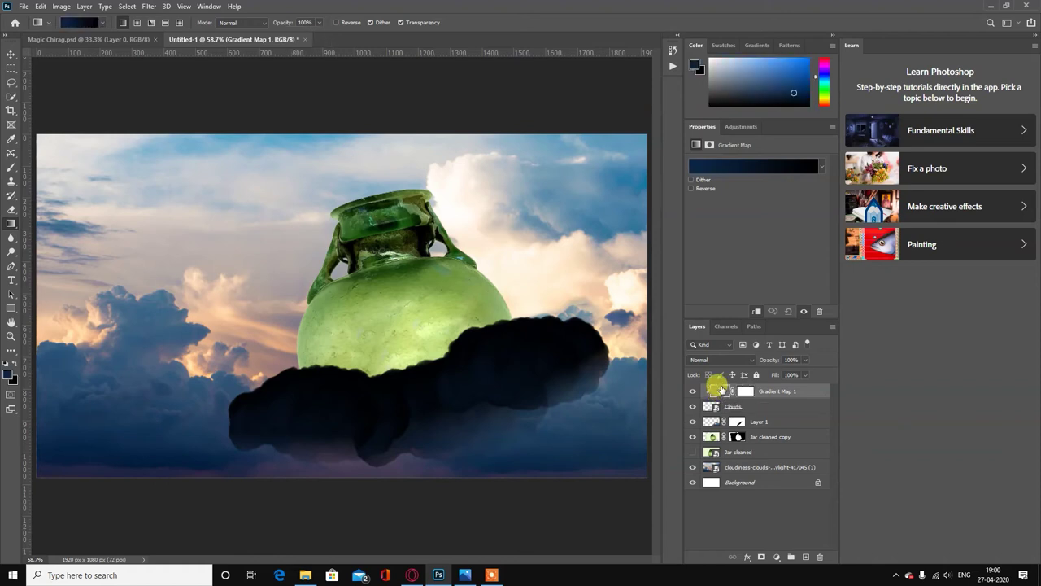
pyautogui.click(734, 174)
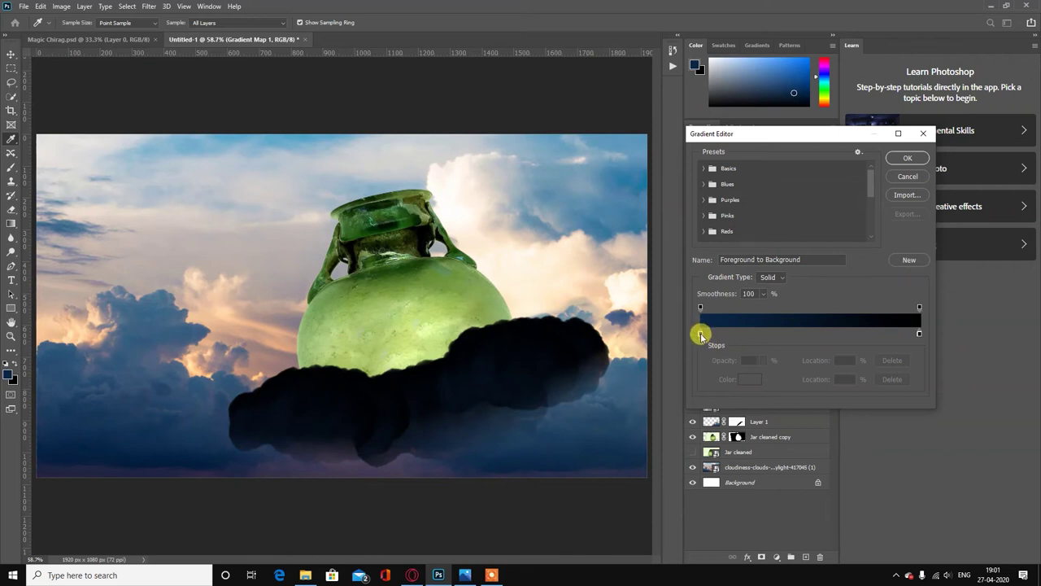
# Swap the gradient's end stops and set the start stop to dark blue sampled from the sky.
pyautogui.moveTo(701, 333); pyautogui.dragTo(817, 333)
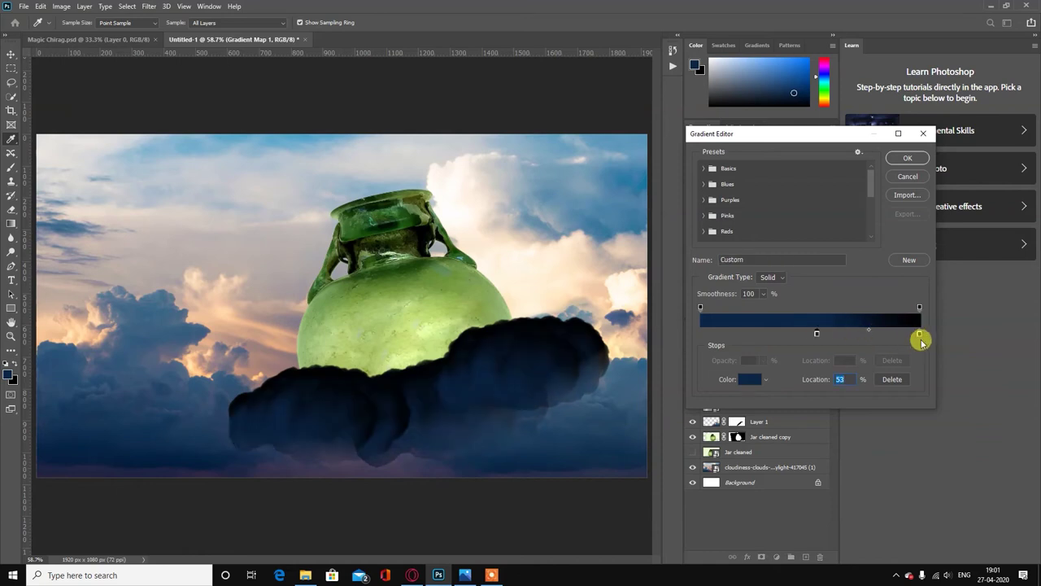
pyautogui.moveTo(920, 334); pyautogui.dragTo(700, 333)
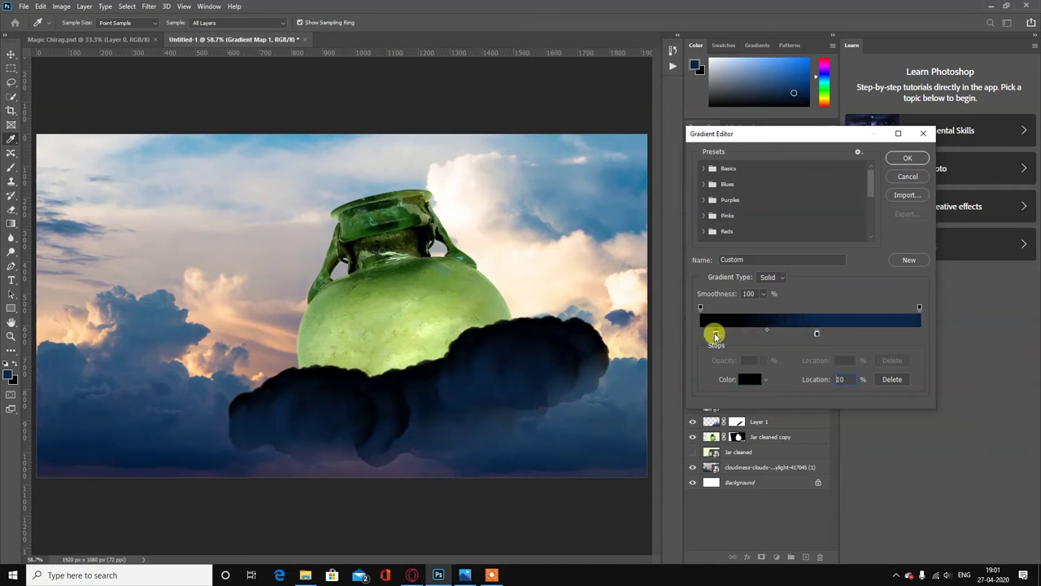
pyautogui.moveTo(817, 334); pyautogui.dragTo(921, 333)
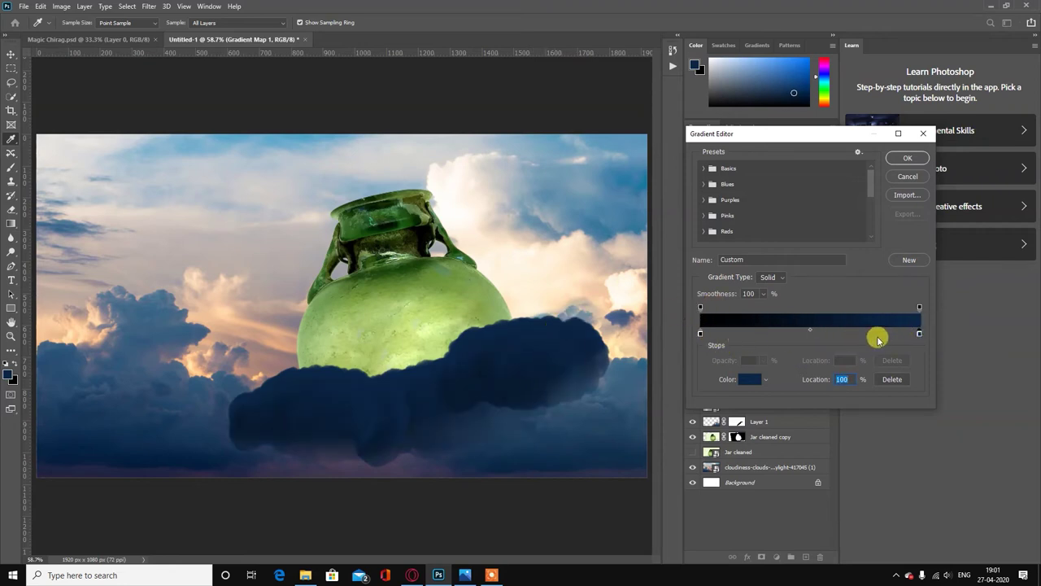
pyautogui.doubleClick(700, 333)
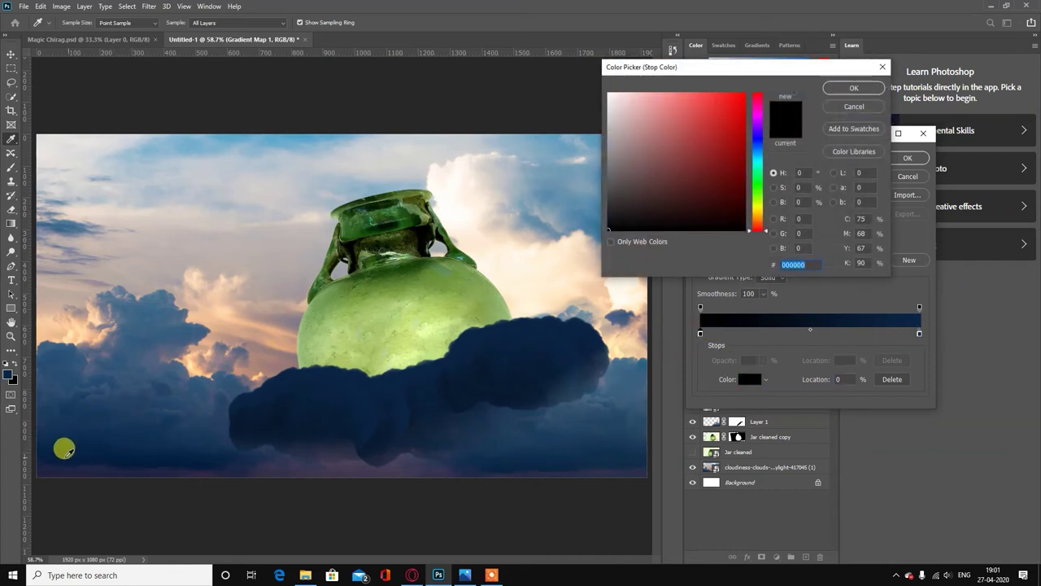
pyautogui.click(65, 450)
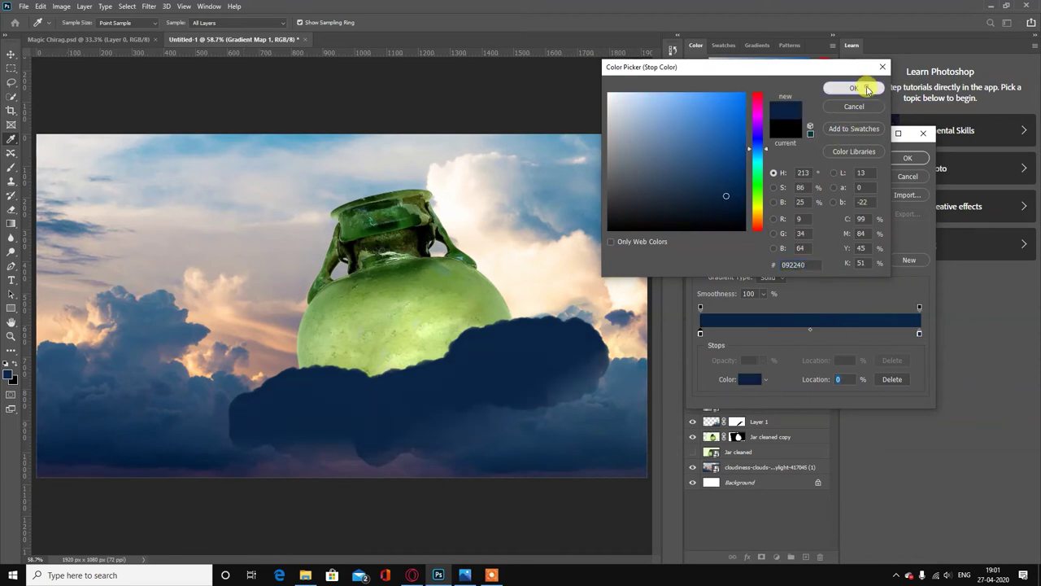
pyautogui.click(855, 87)
# Set the end stop to sky-sampled peach and a near-end stop to pale cream, adjusting their positions.
pyautogui.doubleClick(921, 331)
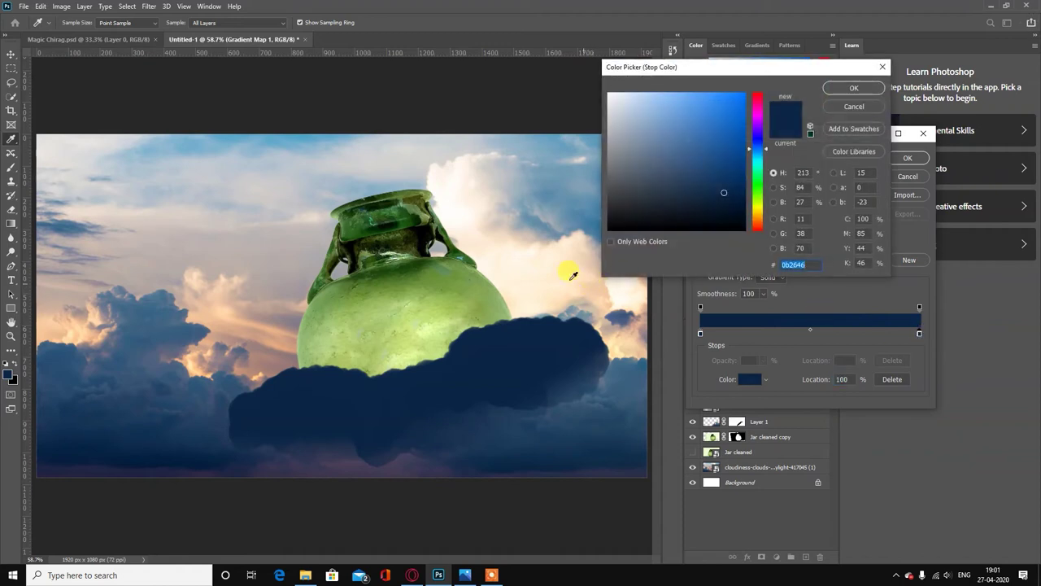
pyautogui.click(61, 312)
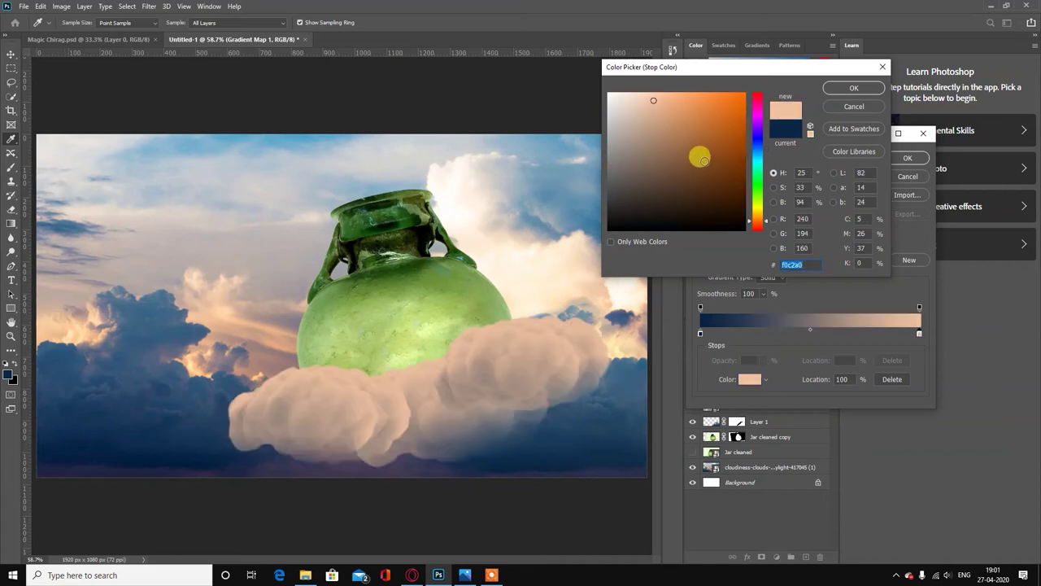
pyautogui.click(851, 87)
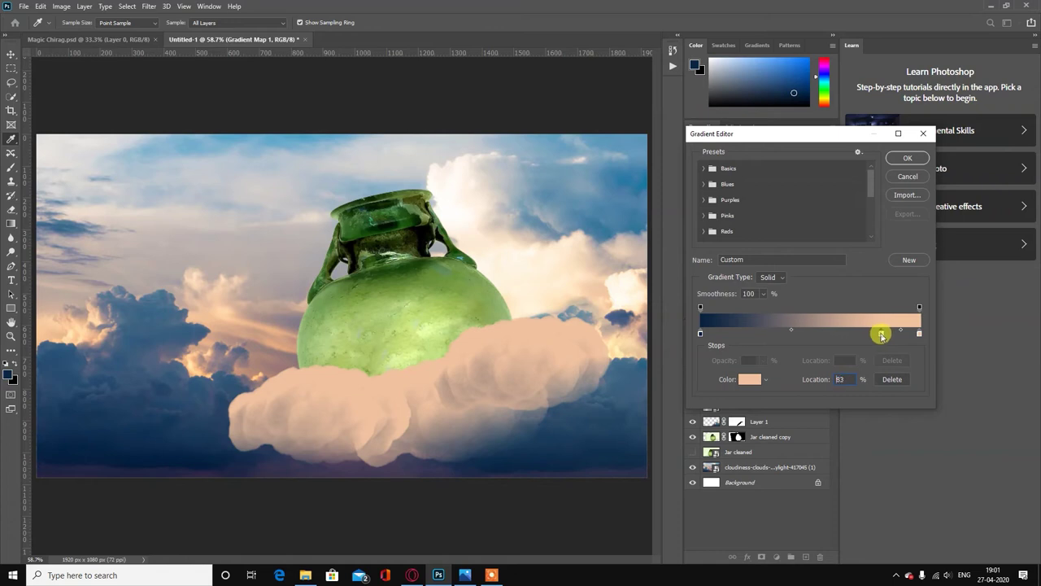
pyautogui.doubleClick(878, 333)
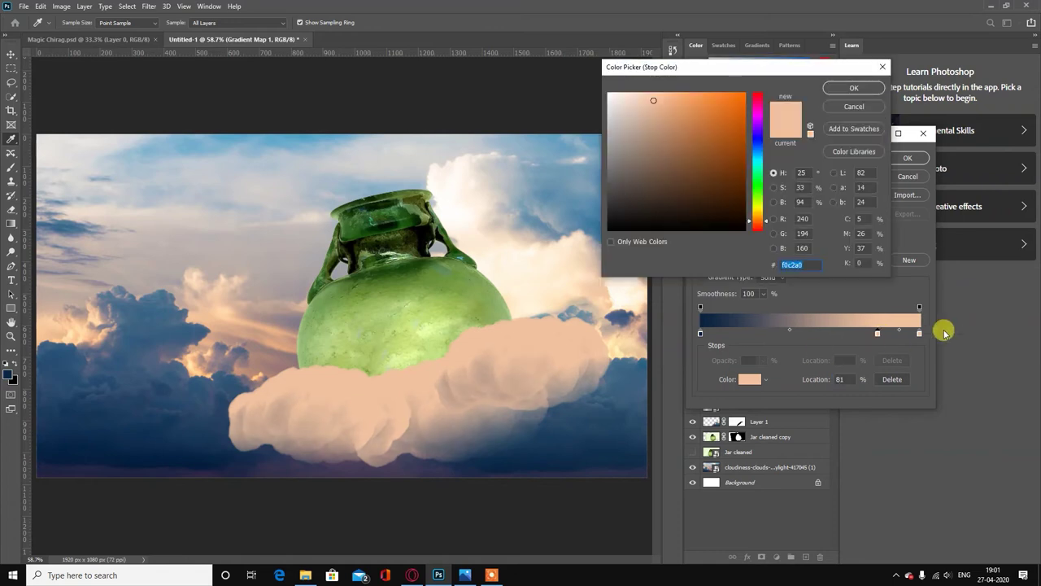
pyautogui.click(620, 346)
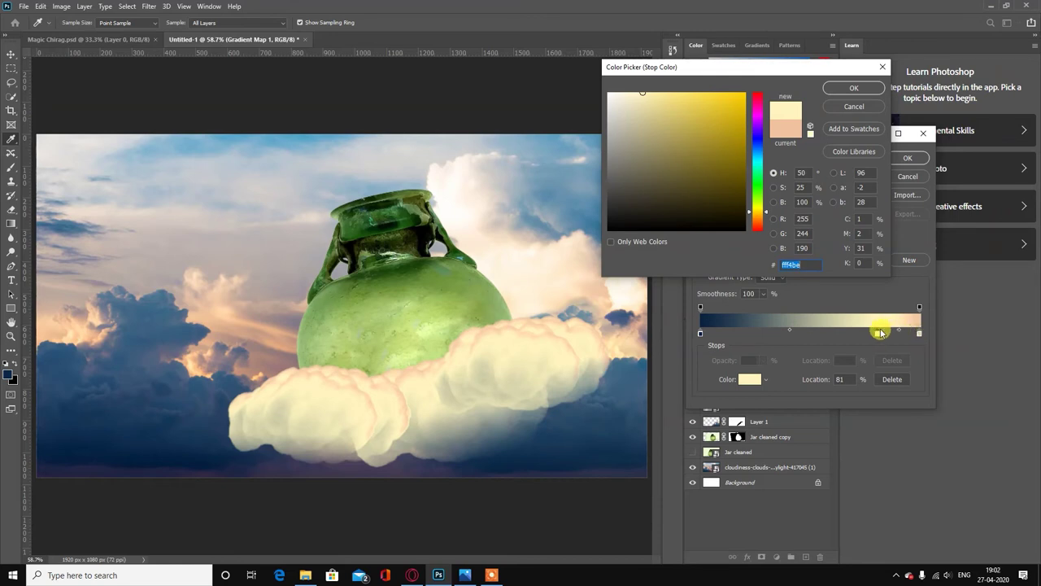
pyautogui.click(849, 88)
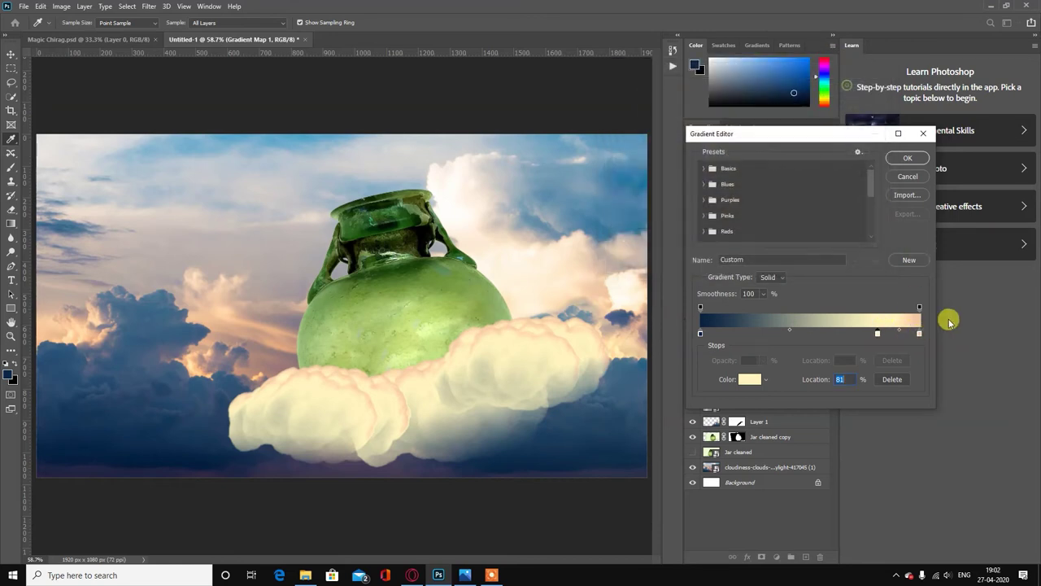
pyautogui.moveTo(877, 333)
pyautogui.mouseDown()
pyautogui.moveTo(867, 333)
pyautogui.moveTo(929, 335)
pyautogui.mouseUp()
pyautogui.click(918, 334)
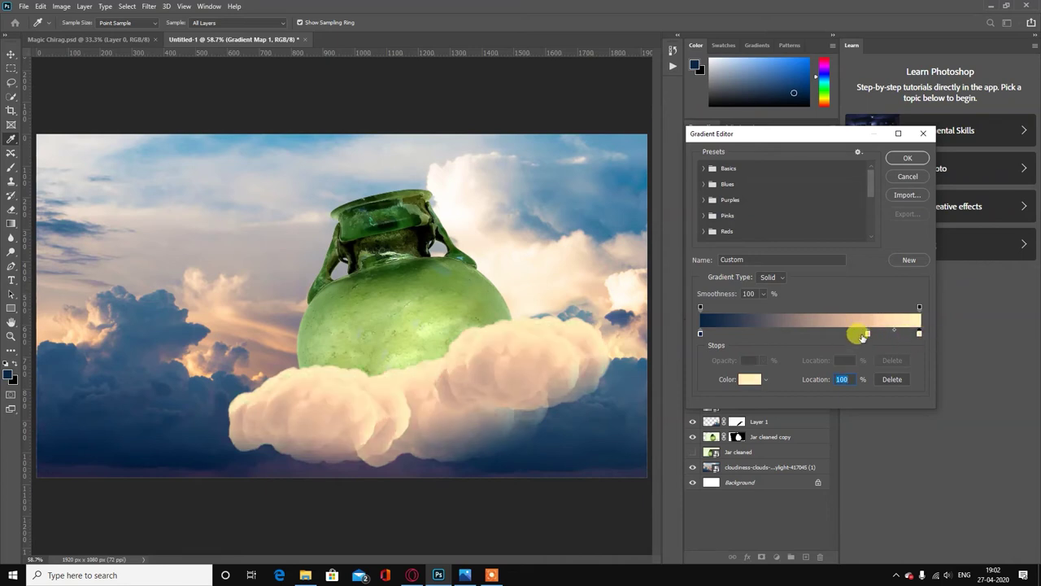
pyautogui.moveTo(864, 334); pyautogui.dragTo(861, 334)
# Add a new stop at 27% coloured with a dark blue sampled from the sky.
pyautogui.click(759, 333)
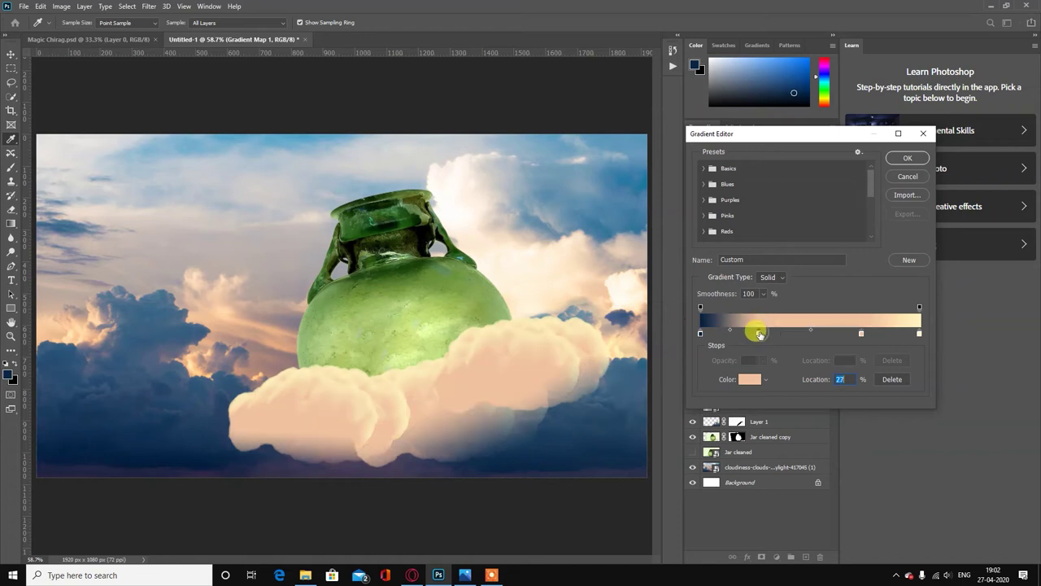
pyautogui.doubleClick(759, 334)
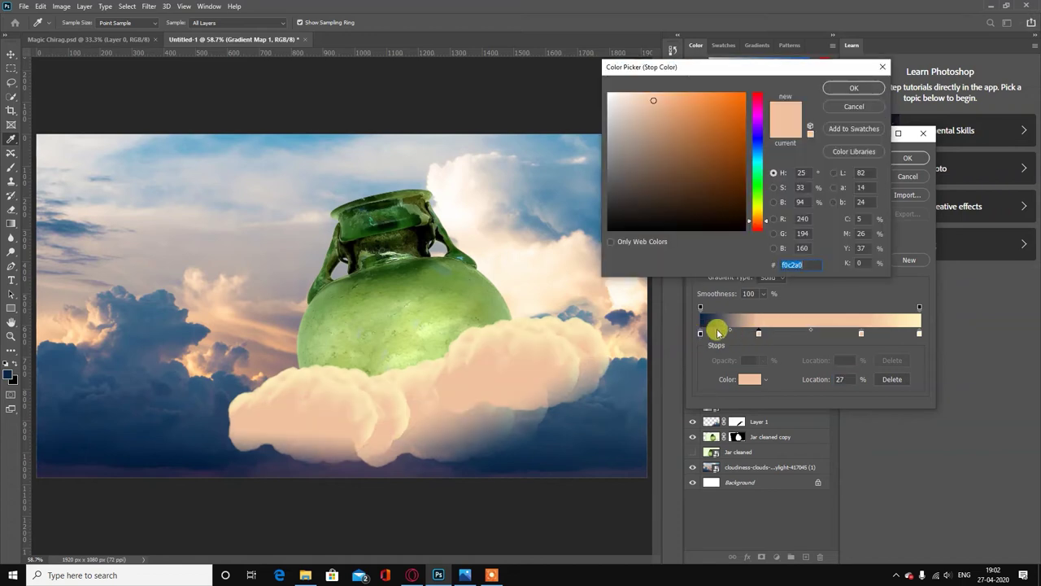
pyautogui.click(179, 407)
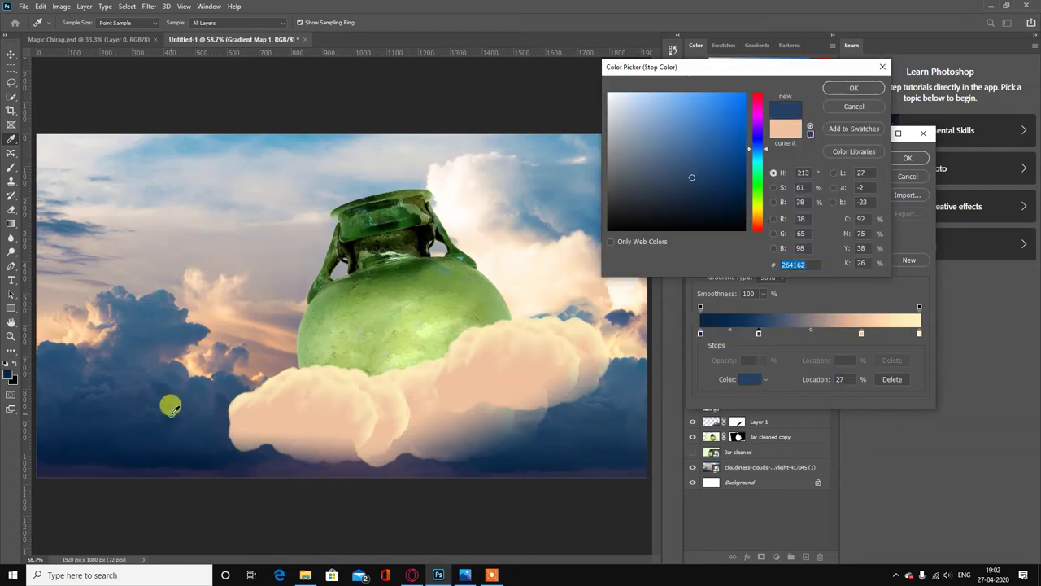
pyautogui.moveTo(179, 404); pyautogui.dragTo(177, 411)
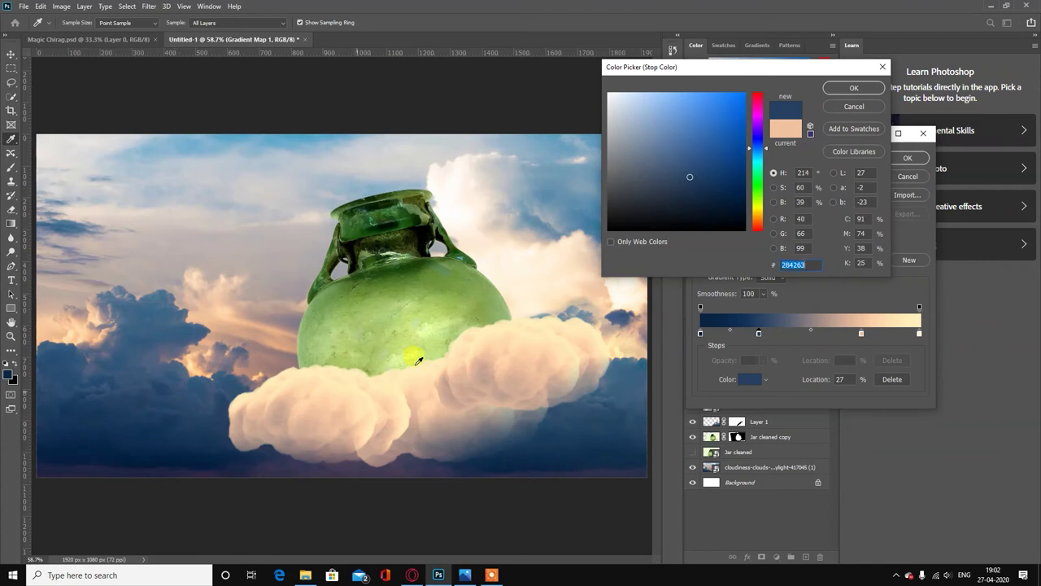
pyautogui.click(861, 88)
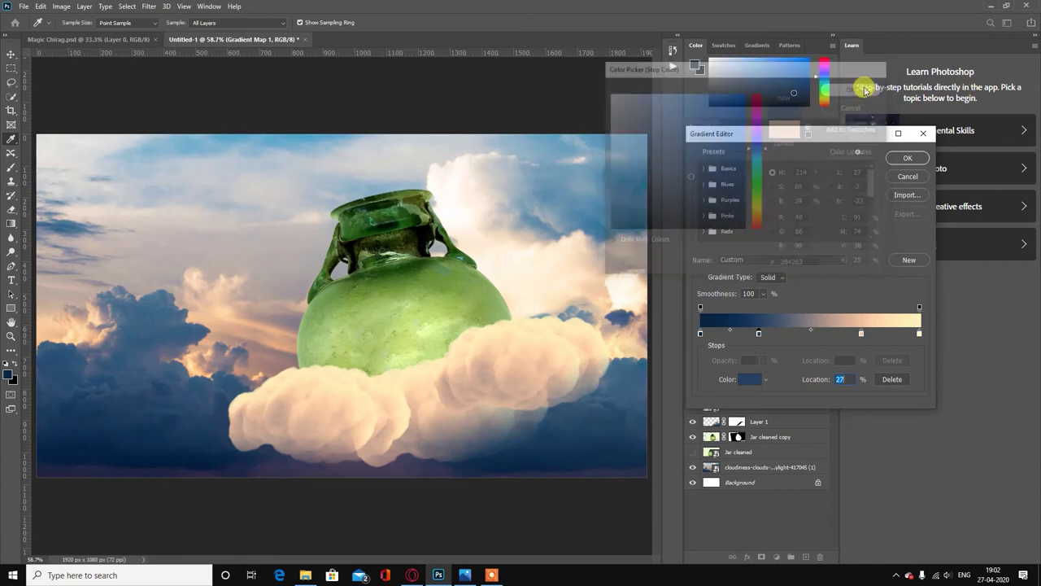
# Commit the gradient map and add a Curves adjustment above the Clouds layer.
pyautogui.click(908, 158)
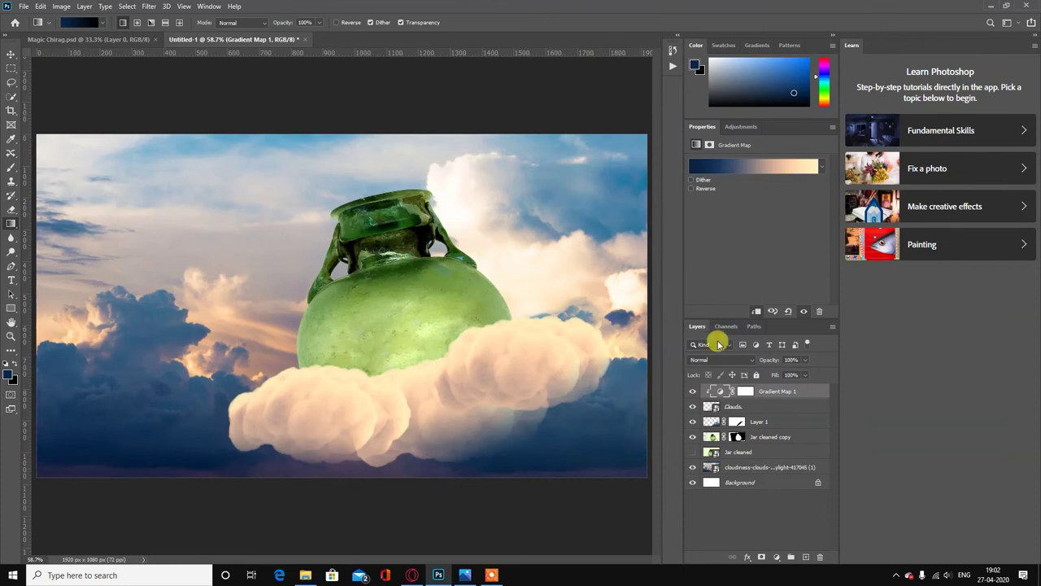
pyautogui.click(766, 408)
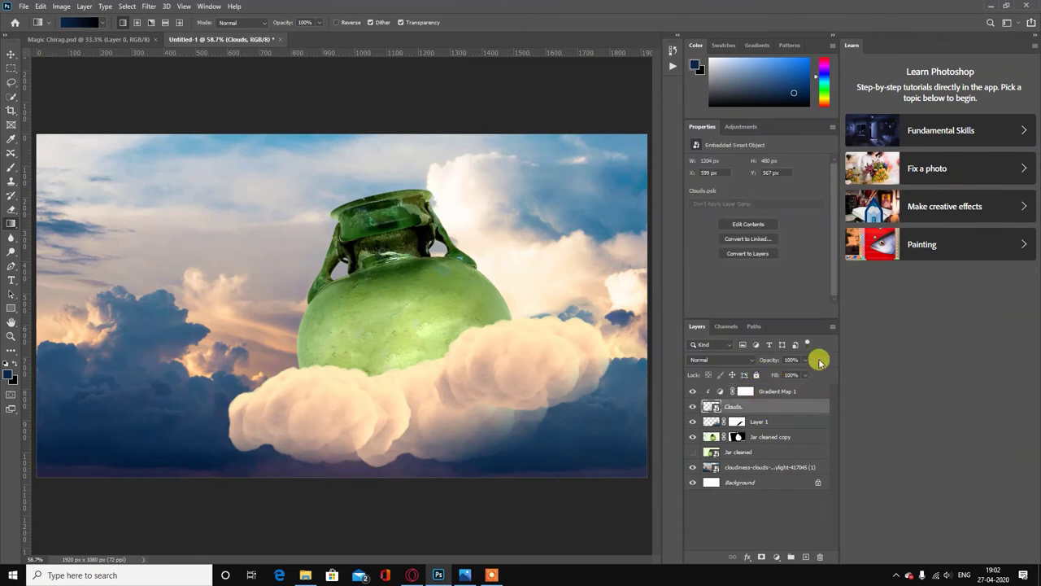
pyautogui.click(776, 558)
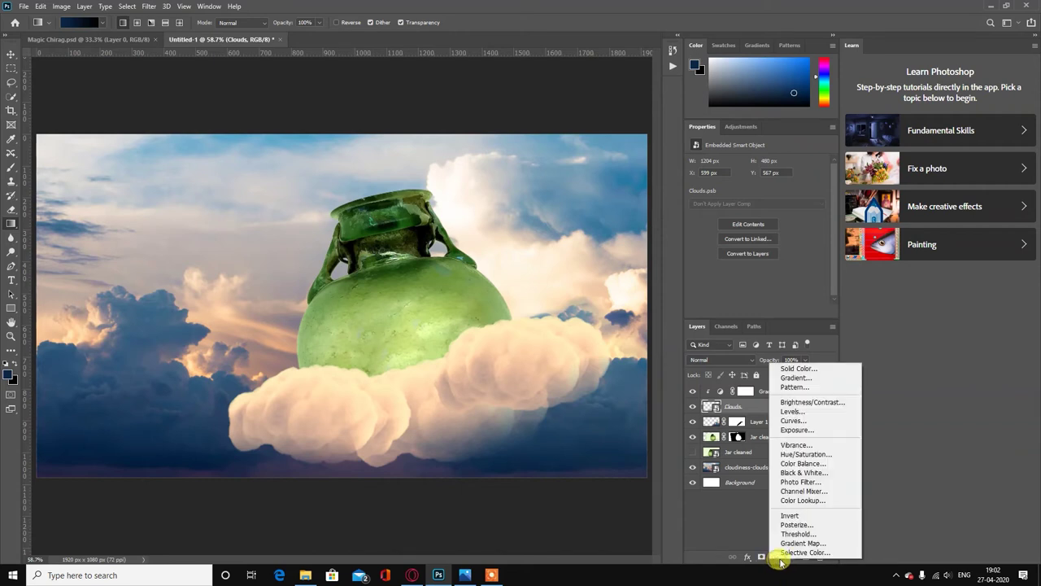
pyautogui.click(834, 423)
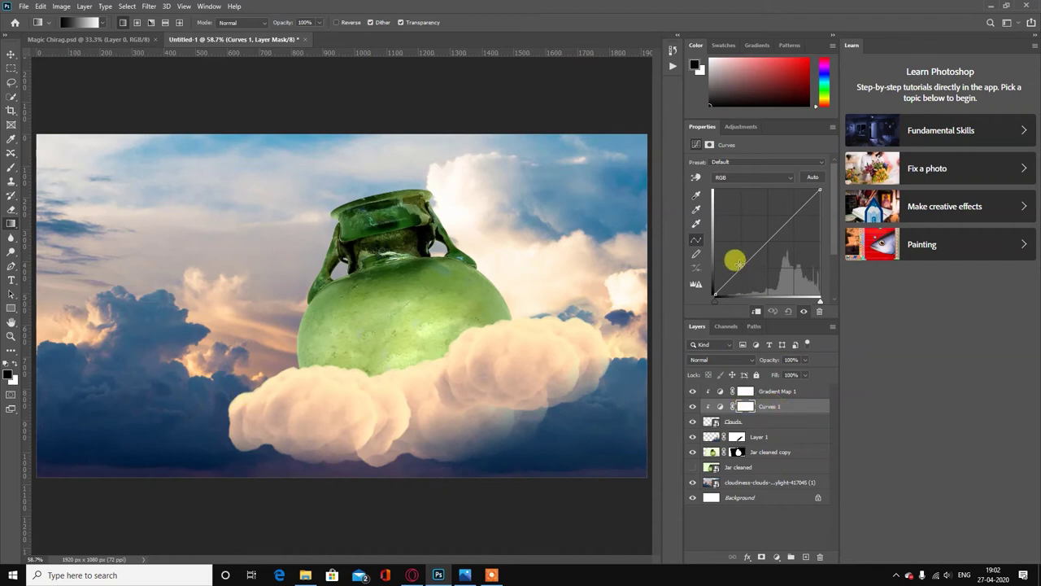
# Pull the Curves points down to darken the clouds and deepen their shadows.
pyautogui.moveTo(743, 265); pyautogui.dragTo(760, 271)
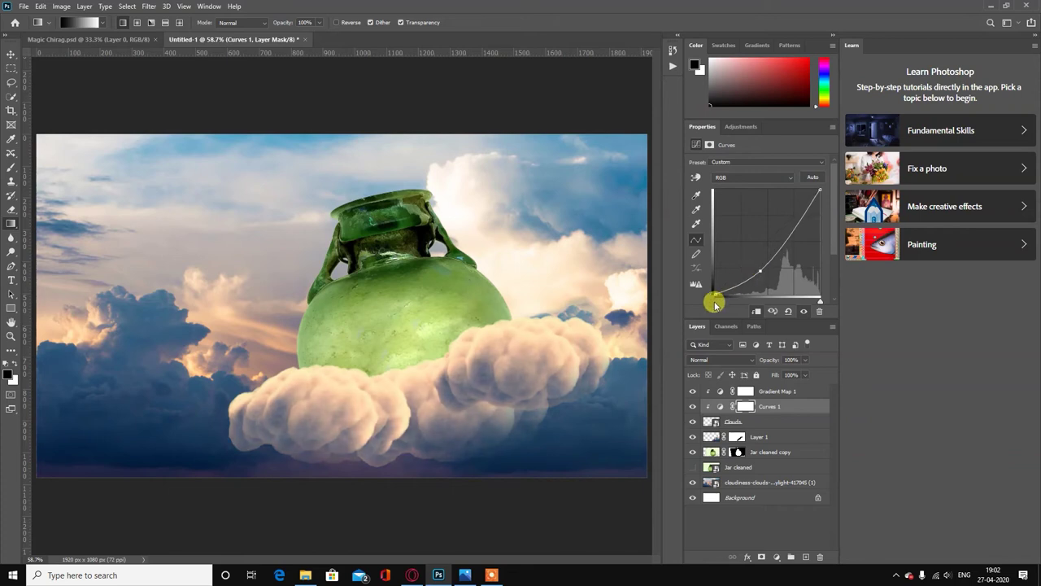
pyautogui.moveTo(716, 304); pyautogui.dragTo(728, 305)
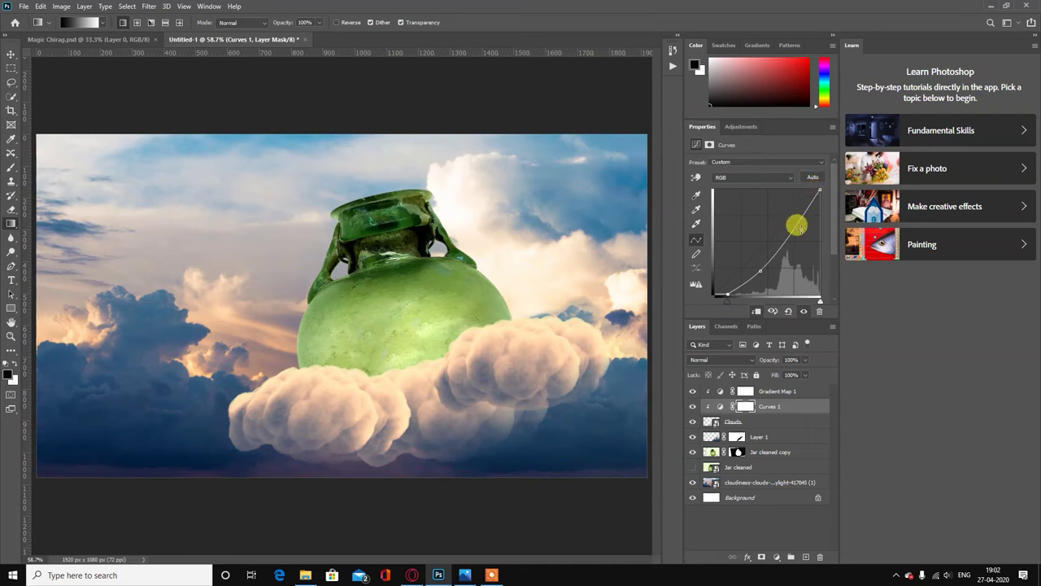
pyautogui.moveTo(794, 226); pyautogui.dragTo(804, 232)
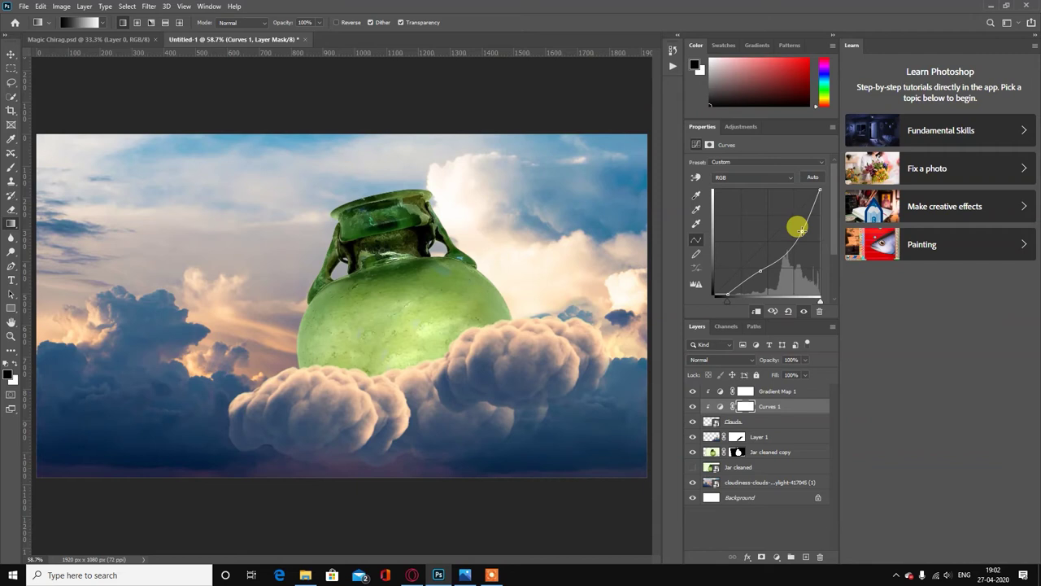
pyautogui.click(750, 278)
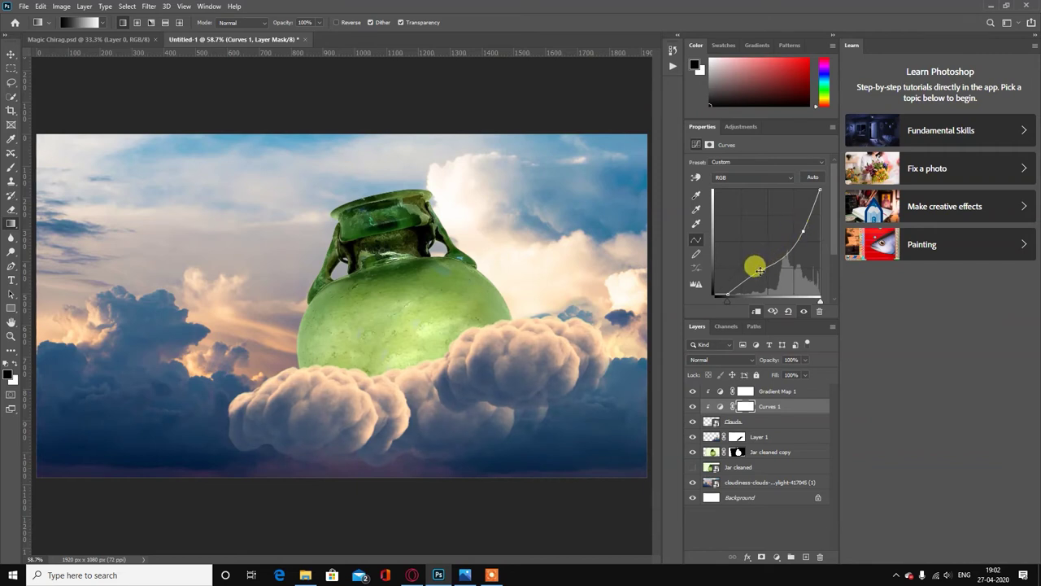
pyautogui.moveTo(757, 270); pyautogui.dragTo(763, 277)
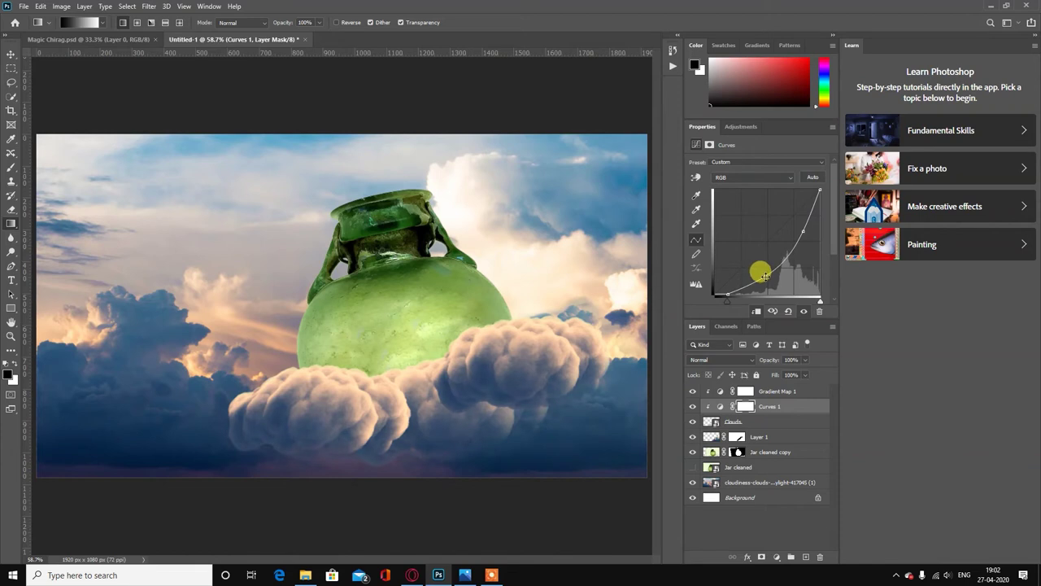
pyautogui.moveTo(800, 231); pyautogui.dragTo(803, 233)
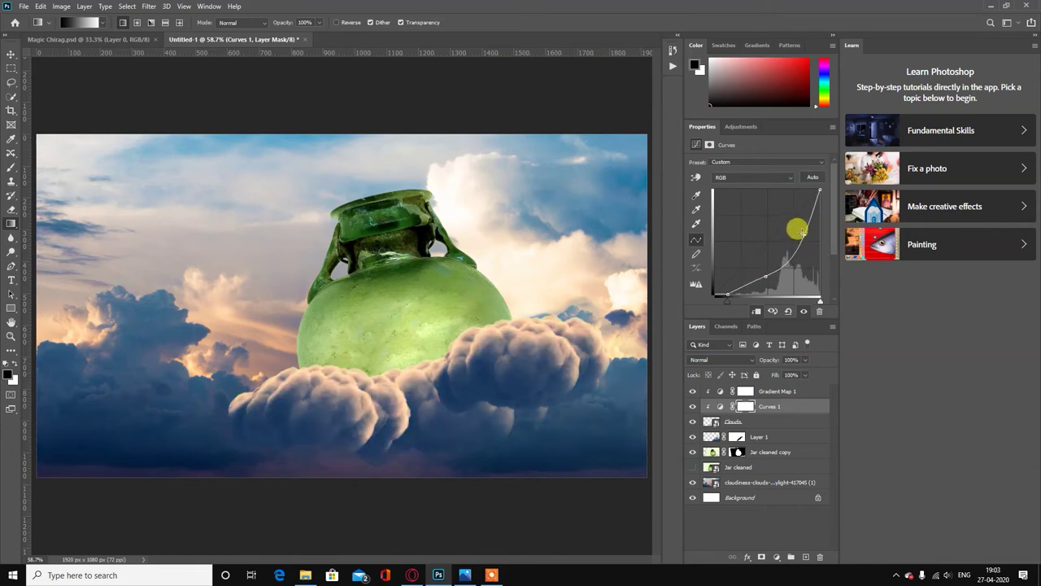
pyautogui.moveTo(803, 232); pyautogui.dragTo(802, 230)
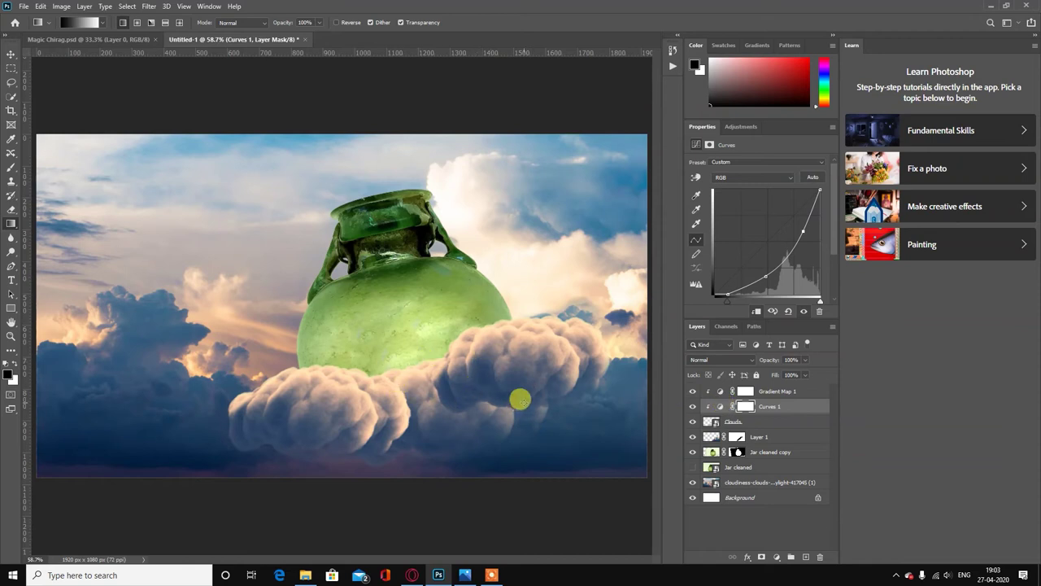
# Add a white layer mask to Clouds and create empty Layer 2 above Gradient Map 1.
pyautogui.click(777, 393)
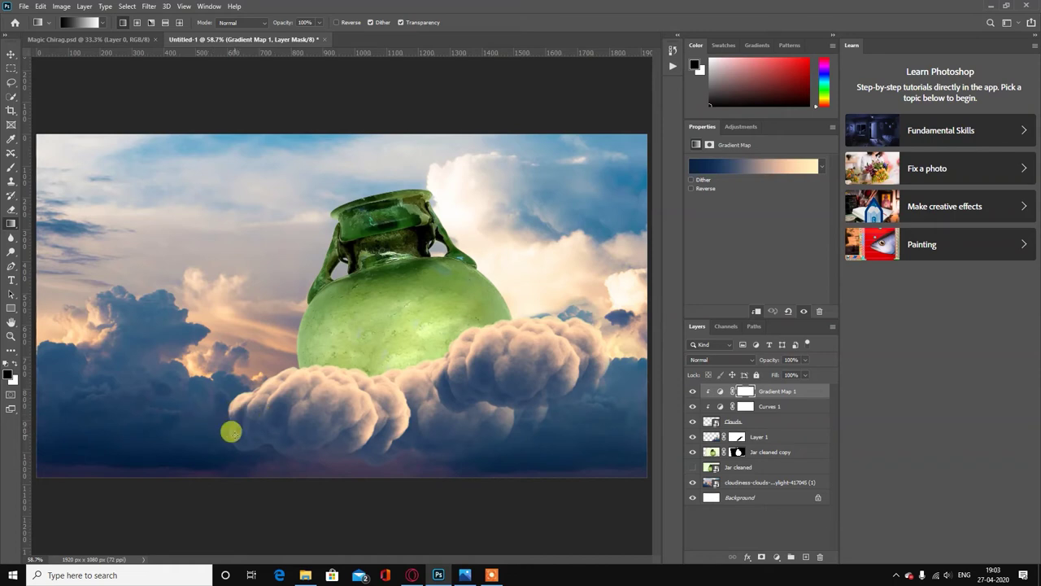
pyautogui.click(767, 421)
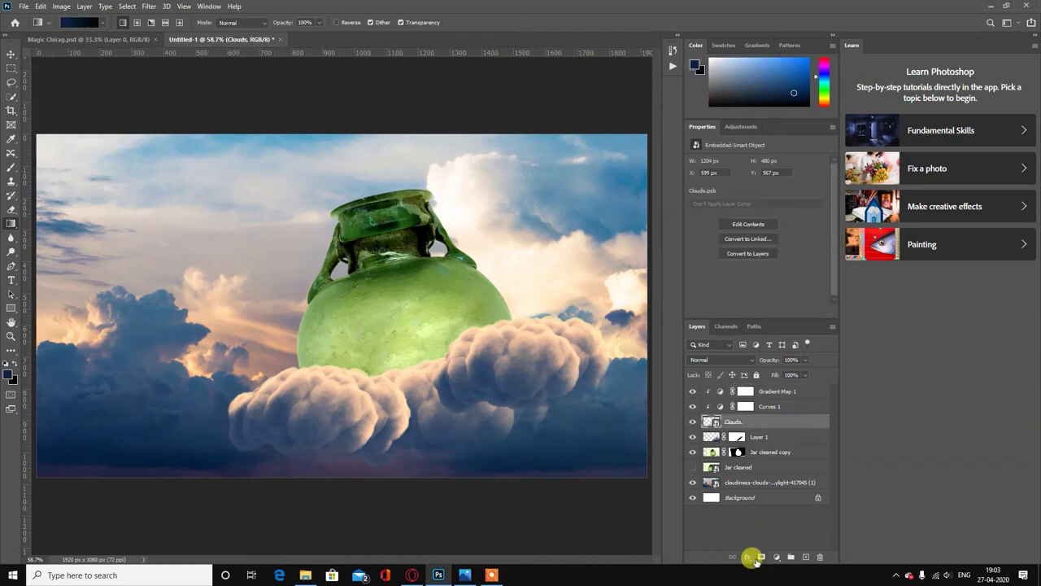
pyautogui.click(762, 557)
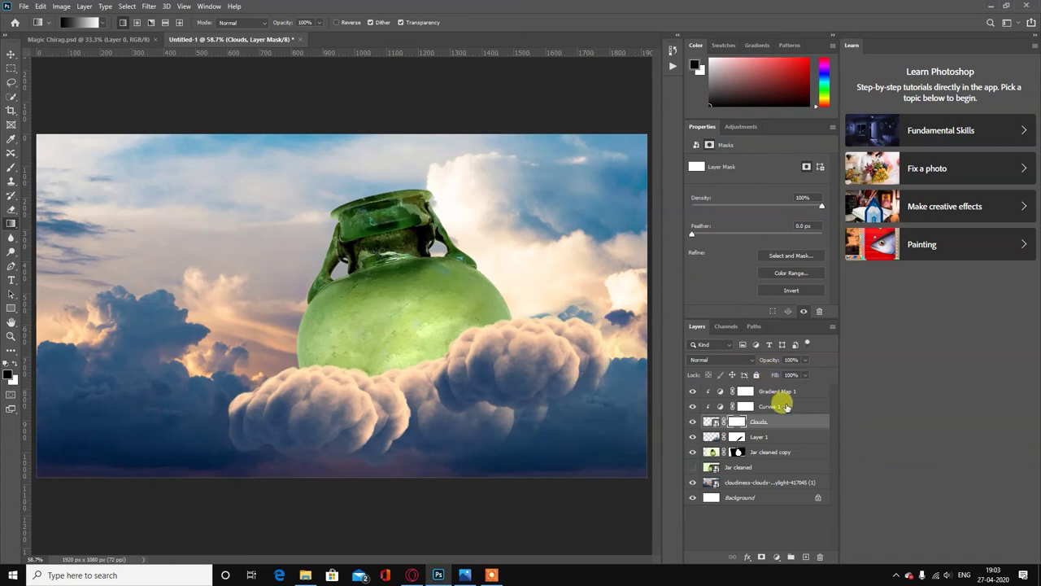
pyautogui.click(785, 394)
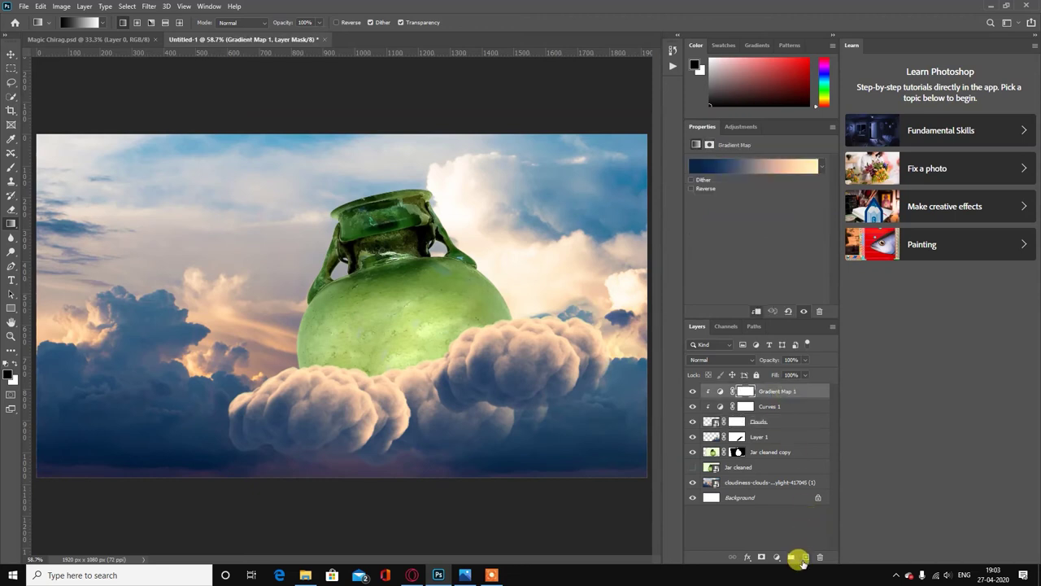
pyautogui.click(804, 558)
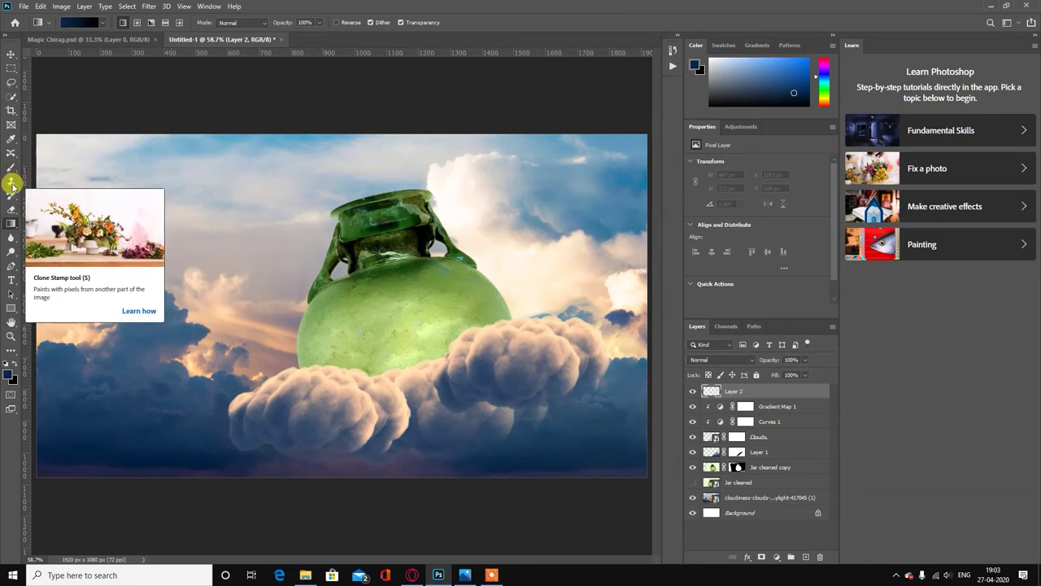
# Heal the fluffy clouds' lower edges on Layer 2 with a 19%-hardness Healing Brush.
pyautogui.click(10, 152)
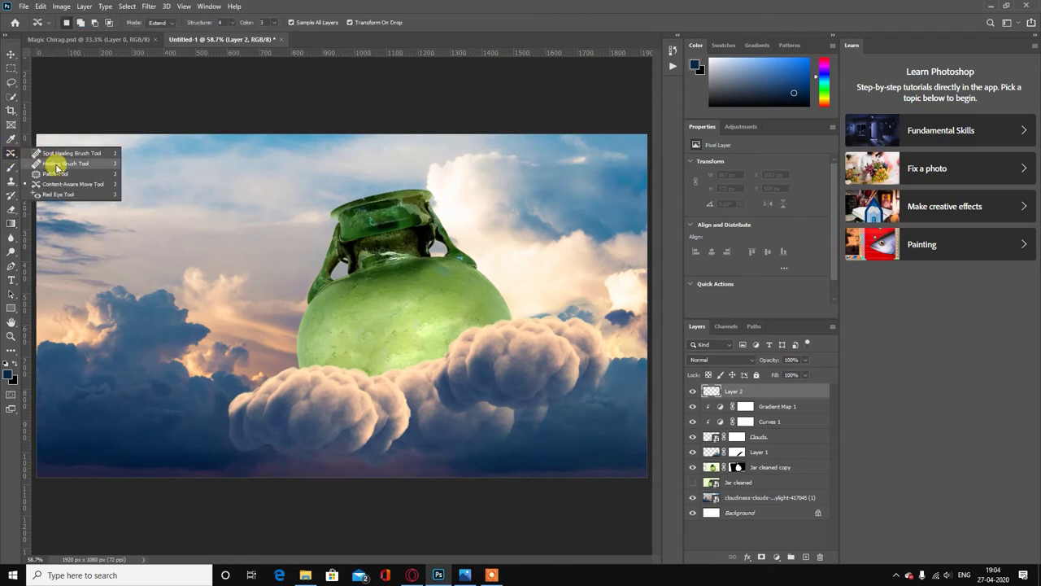
pyautogui.click(57, 164)
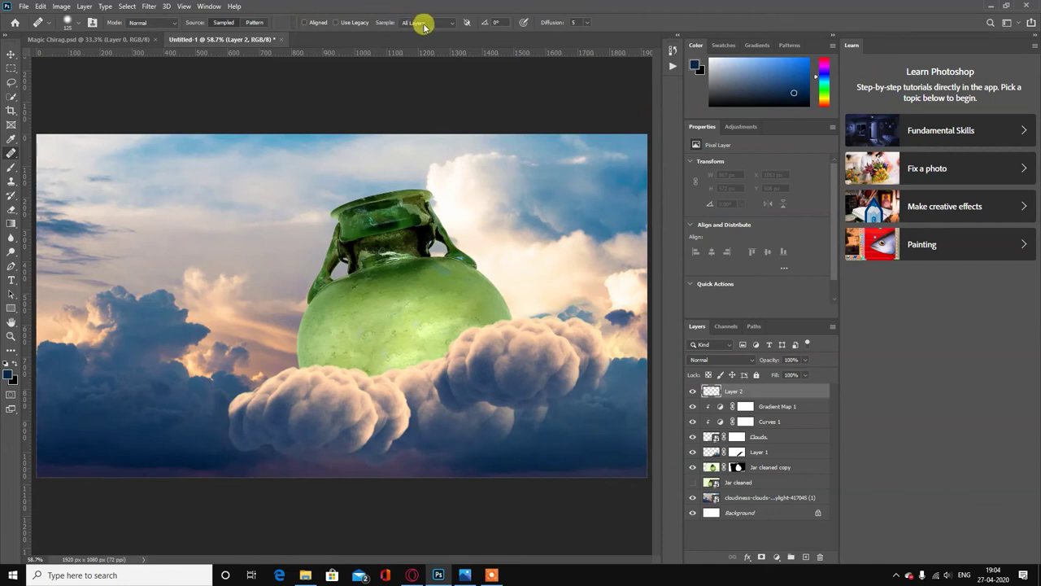
pyautogui.keyDown('alt'); pyautogui.click(370, 300); pyautogui.keyUp('alt')
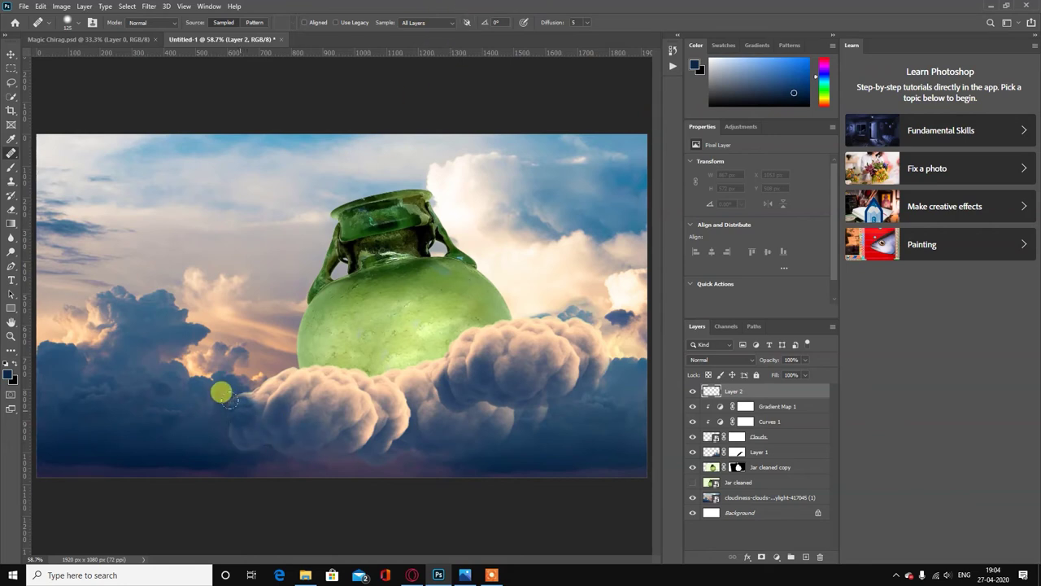
pyautogui.click(72, 22)
pyautogui.moveTo(61, 79); pyautogui.dragTo(37, 84)
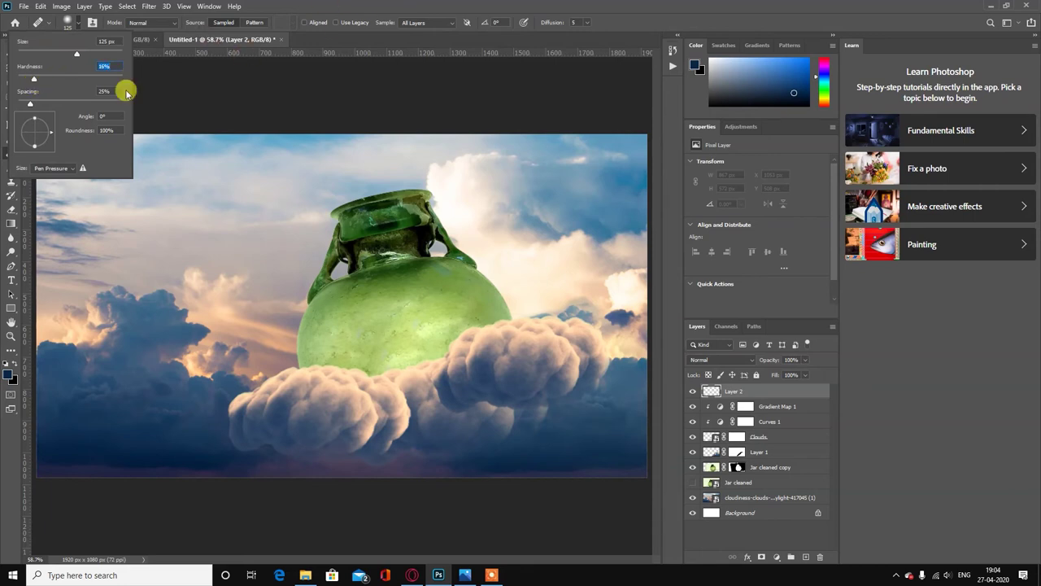
pyautogui.click(488, 5)
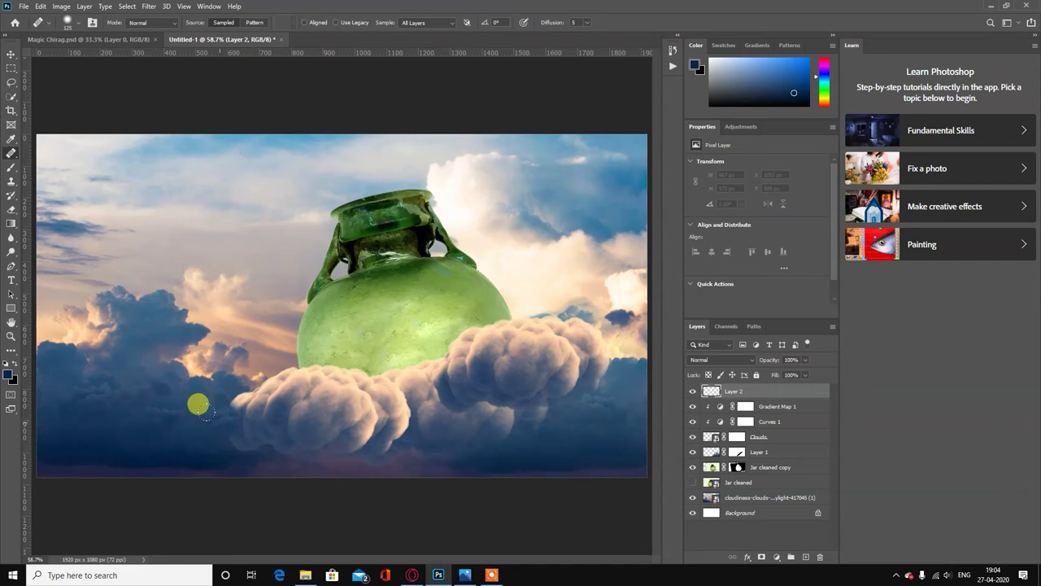
pyautogui.moveTo(218, 404)
pyautogui.mouseDown()
pyautogui.moveTo(278, 437)
pyautogui.moveTo(409, 430)
pyautogui.moveTo(261, 431)
pyautogui.moveTo(540, 401)
pyautogui.moveTo(488, 420)
pyautogui.moveTo(506, 398)
pyautogui.moveTo(615, 352)
pyautogui.moveTo(593, 349)
pyautogui.moveTo(574, 328)
pyautogui.moveTo(616, 349)
pyautogui.moveTo(589, 325)
pyautogui.moveTo(597, 314)
pyautogui.moveTo(575, 318)
pyautogui.moveTo(599, 332)
pyautogui.moveTo(561, 307)
pyautogui.moveTo(597, 322)
pyautogui.moveTo(574, 318)
pyautogui.moveTo(580, 303)
pyautogui.moveTo(577, 333)
pyautogui.moveTo(542, 325)
pyautogui.moveTo(559, 309)
pyautogui.moveTo(556, 356)
pyautogui.mouseUp()
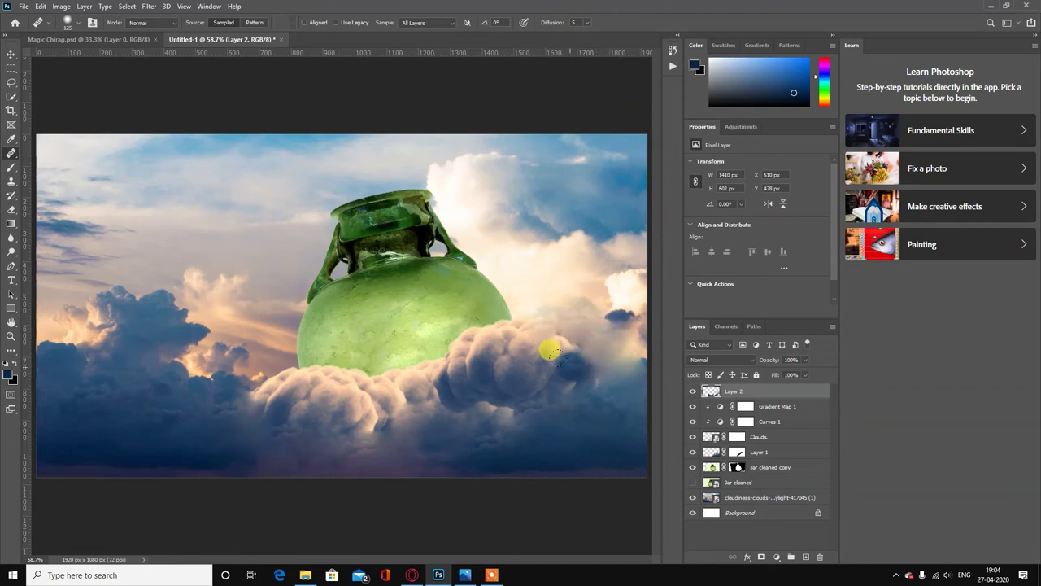
pyautogui.moveTo(269, 387)
pyautogui.mouseDown()
pyautogui.moveTo(273, 366)
pyautogui.moveTo(279, 371)
pyautogui.moveTo(265, 382)
pyautogui.moveTo(277, 401)
pyautogui.moveTo(266, 424)
pyautogui.moveTo(600, 383)
pyautogui.moveTo(458, 409)
pyautogui.moveTo(458, 388)
pyautogui.moveTo(507, 413)
pyautogui.moveTo(438, 395)
pyautogui.moveTo(394, 407)
pyautogui.moveTo(425, 408)
pyautogui.moveTo(384, 412)
pyautogui.mouseUp()
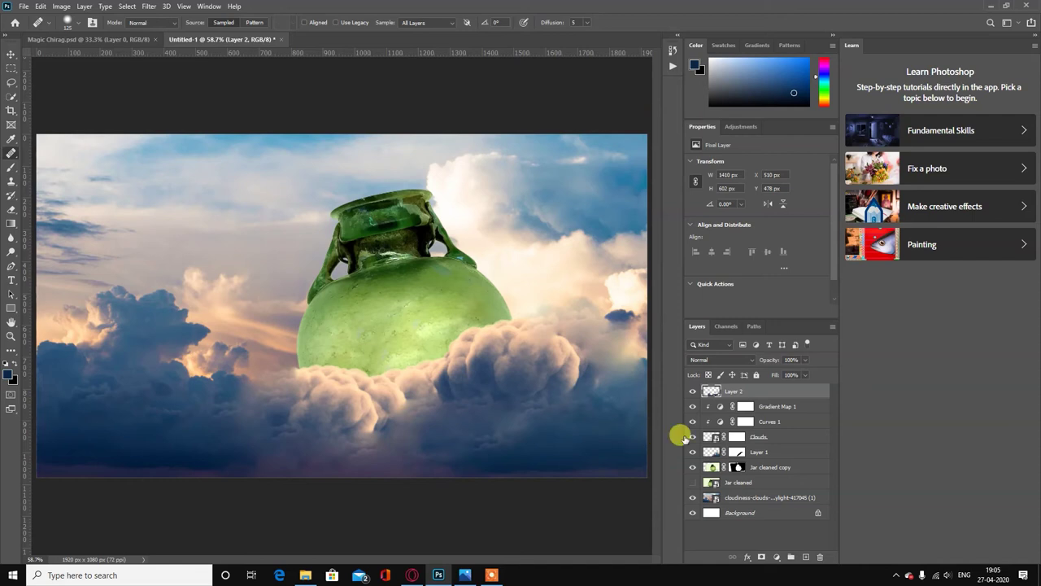
# Apply a roughly 1 px Gaussian Blur smart filter to the Clouds layer.
pyautogui.click(777, 440)
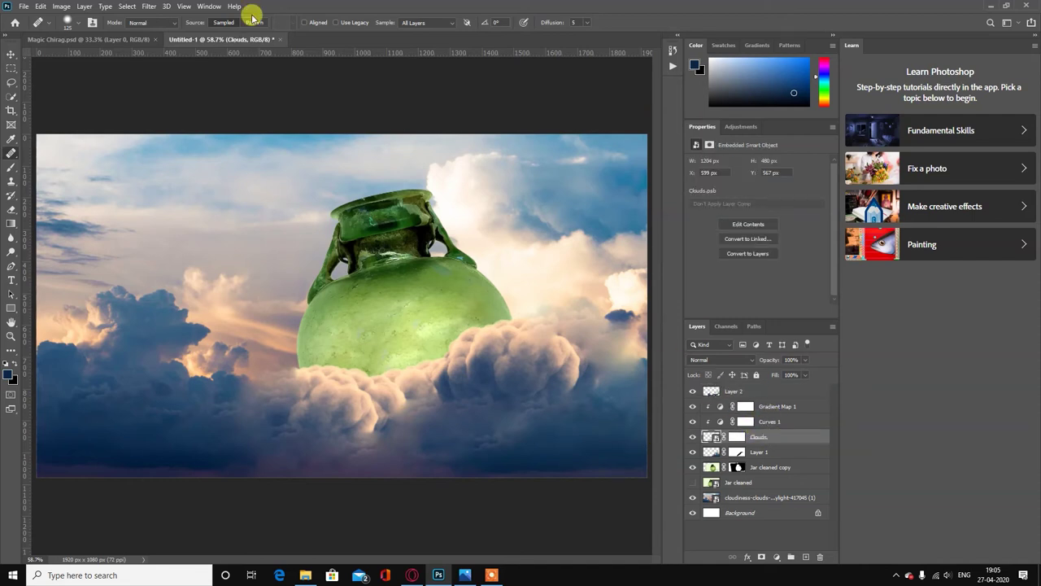
pyautogui.click(150, 6)
pyautogui.moveTo(155, 128)
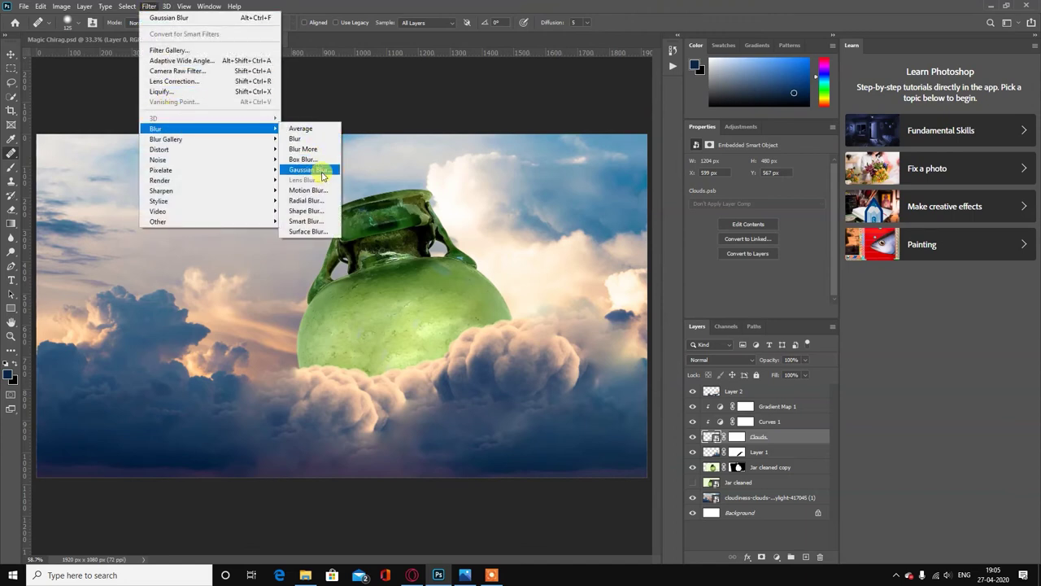
pyautogui.click(311, 169)
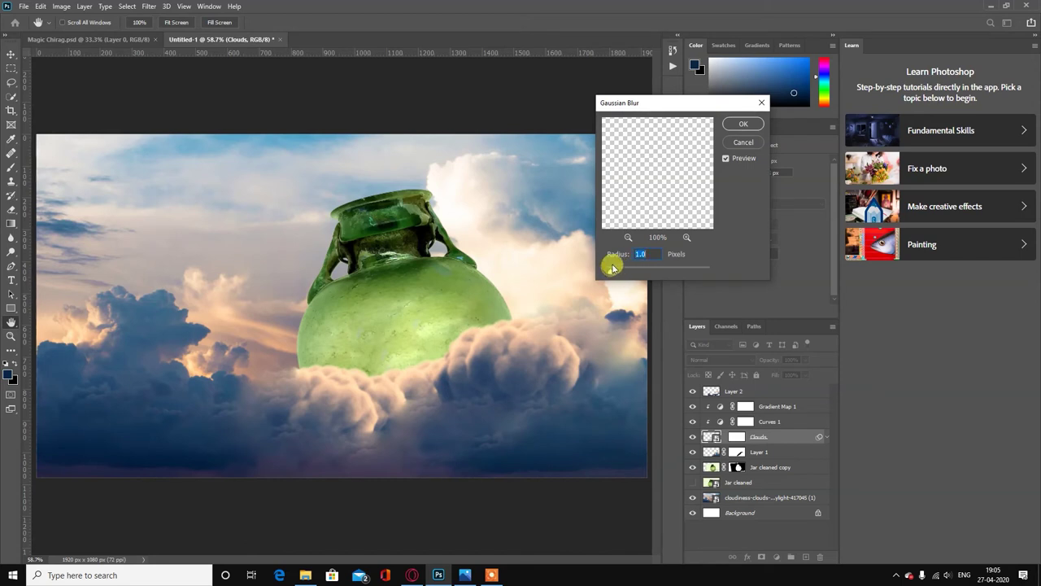
pyautogui.click(742, 124)
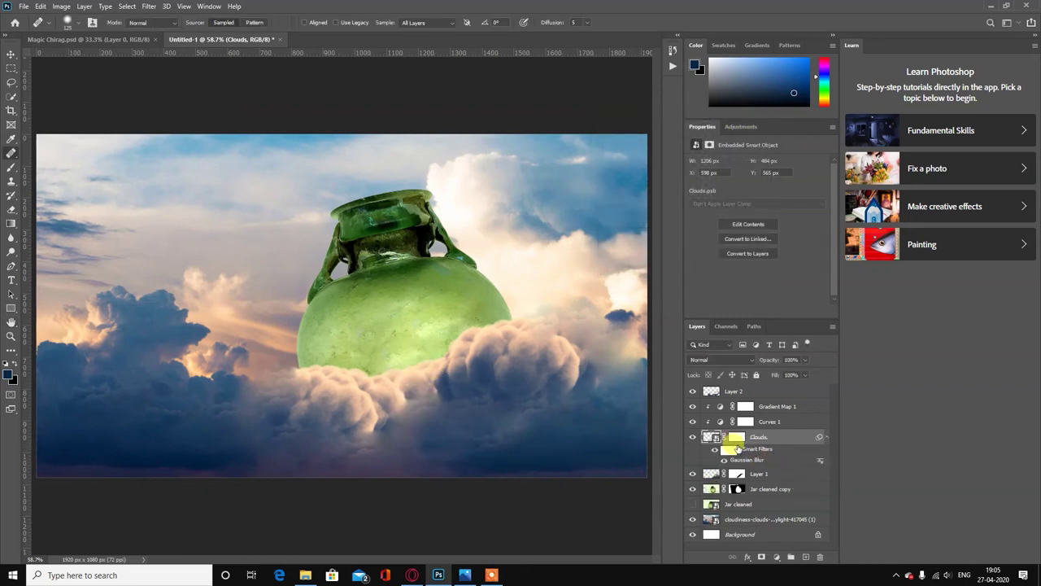
pyautogui.click(732, 448)
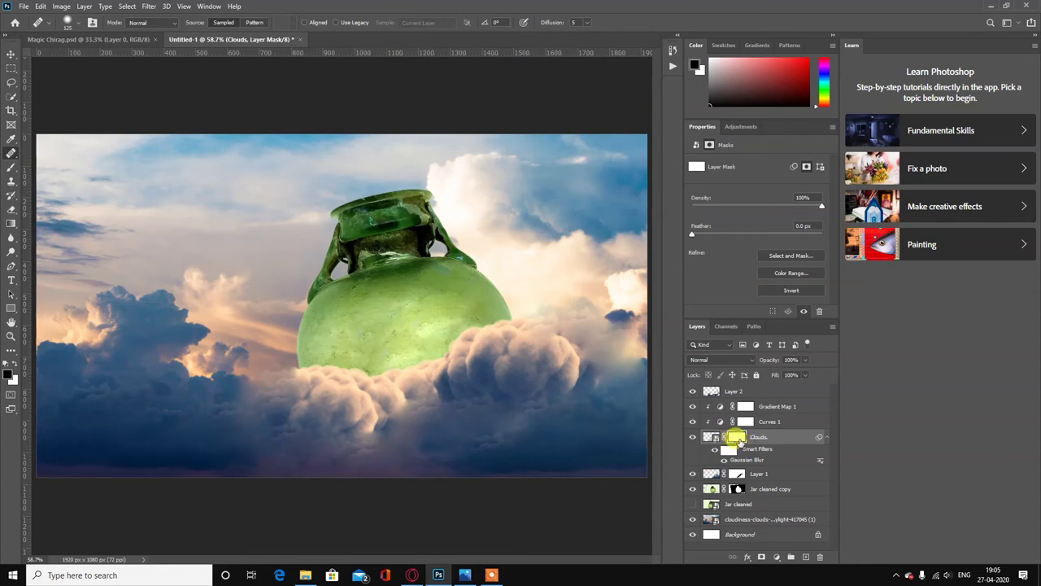
# Paint black with a 125 px brush on the Clouds mask to hide lower-left clouds.
pyautogui.moveTo(453, 372); pyautogui.dragTo(449, 382)
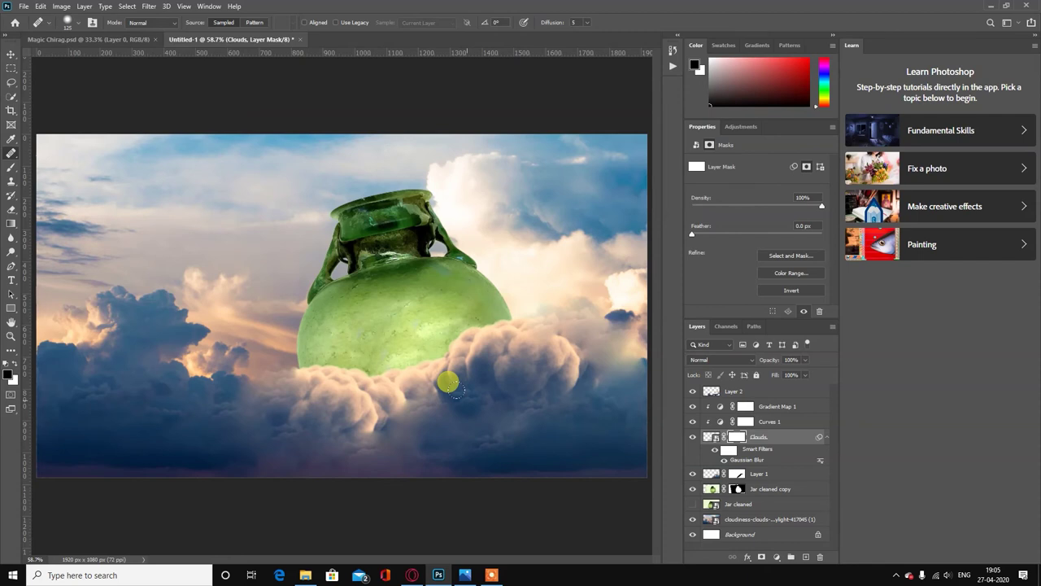
pyautogui.press('b')
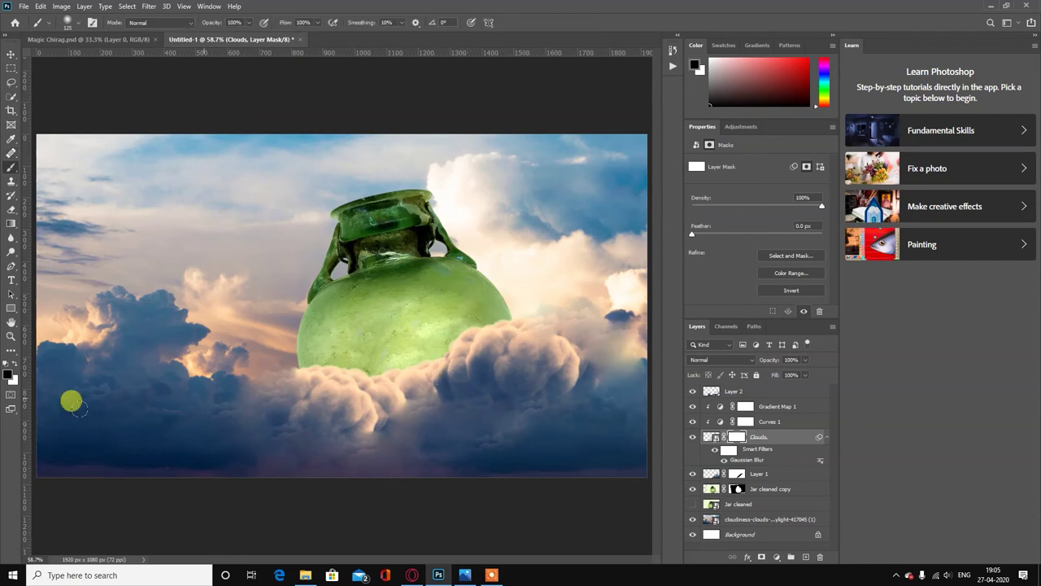
pyautogui.click(13, 370)
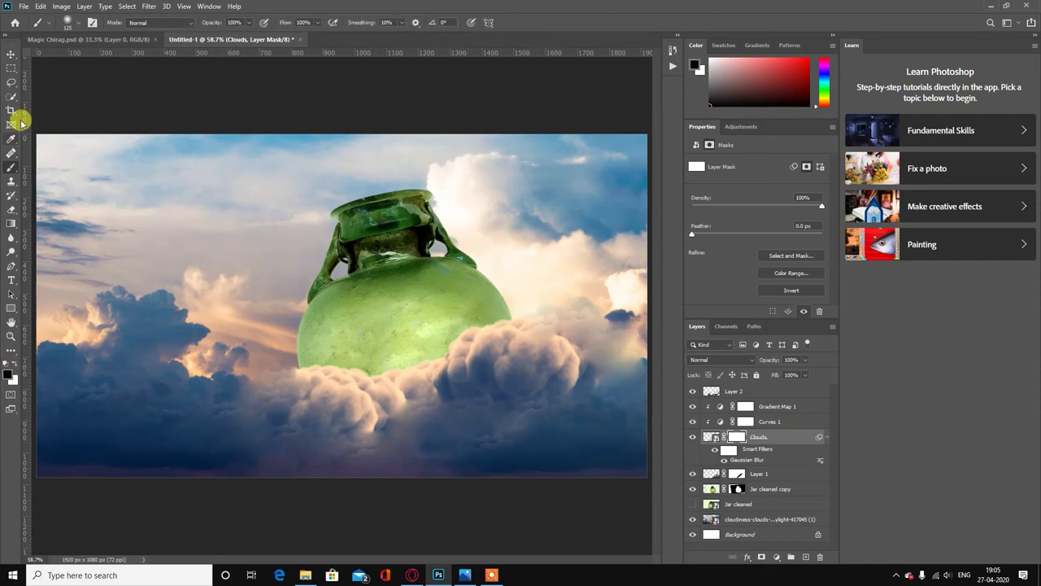
pyautogui.click(76, 24)
pyautogui.moveTo(74, 52); pyautogui.dragTo(109, 51)
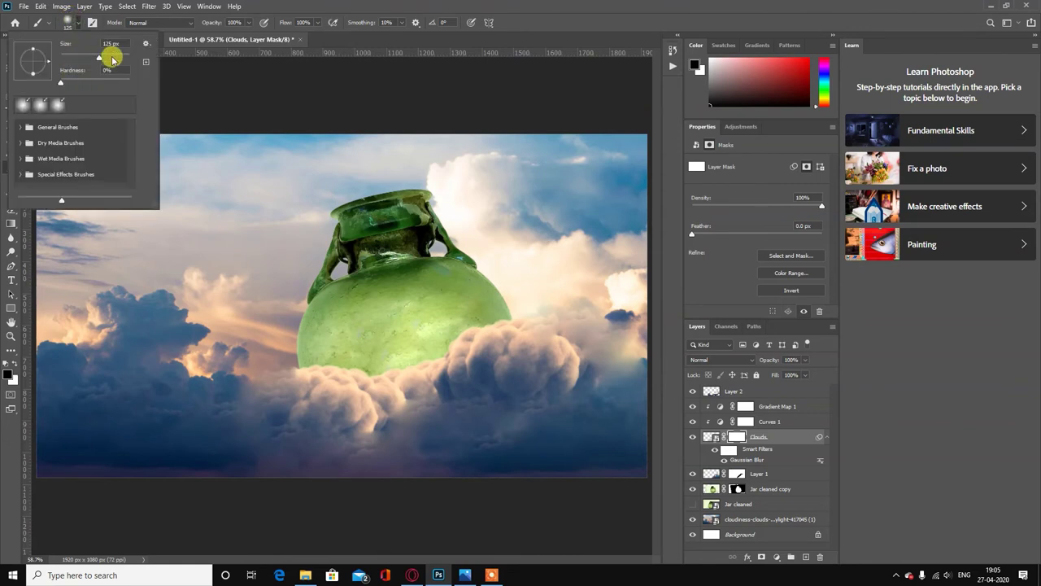
pyautogui.click(366, 4)
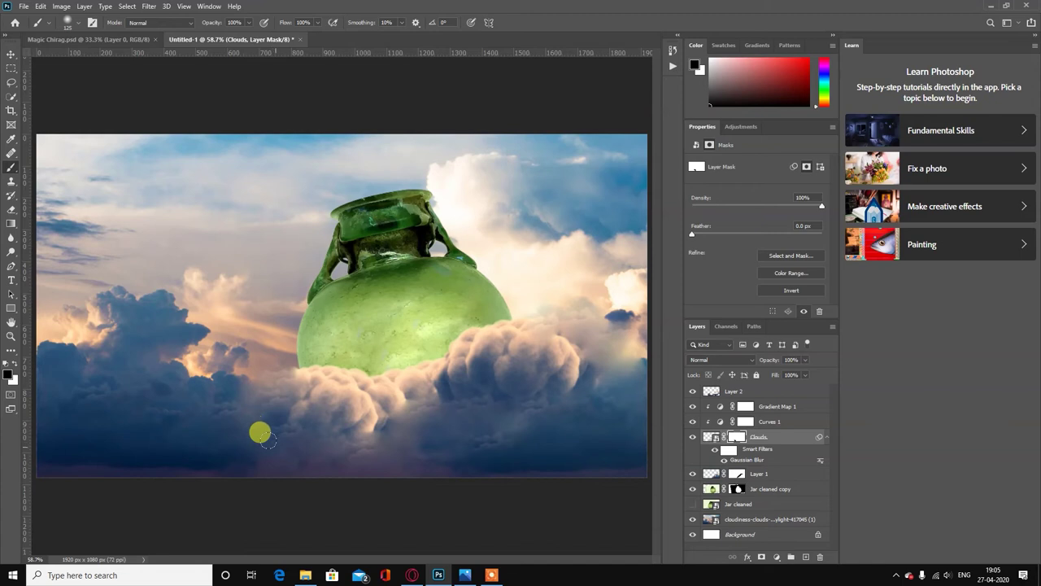
pyautogui.moveTo(259, 444)
pyautogui.mouseDown()
pyautogui.moveTo(276, 430)
pyautogui.moveTo(483, 399)
pyautogui.moveTo(399, 379)
pyautogui.moveTo(421, 398)
pyautogui.moveTo(568, 411)
pyautogui.moveTo(595, 337)
pyautogui.moveTo(581, 354)
pyautogui.moveTo(580, 331)
pyautogui.mouseUp()
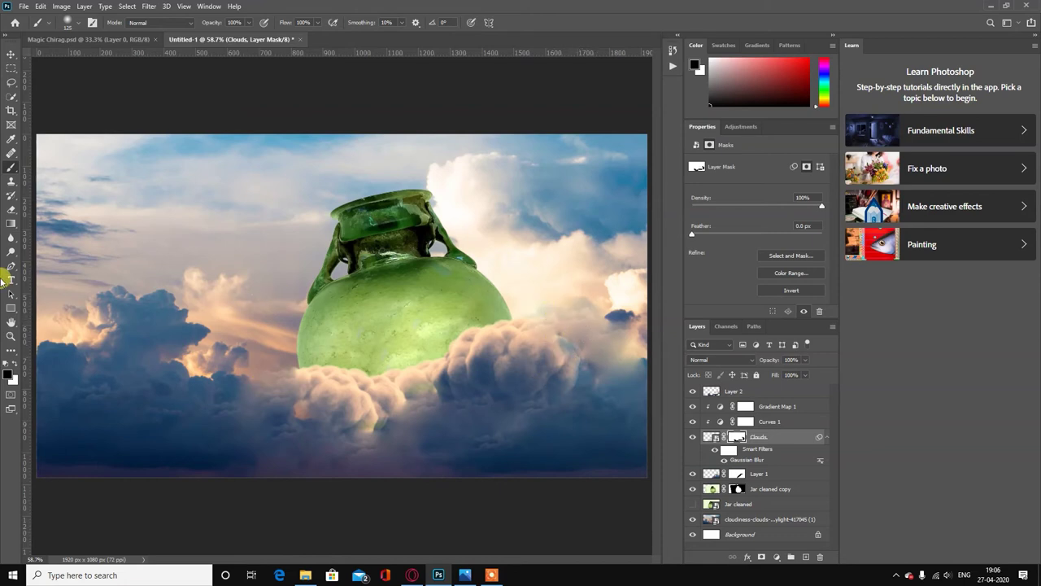
# Paint white on the mask to restore cloud around the jar's lower right.
pyautogui.click(15, 368)
pyautogui.moveTo(521, 366)
pyautogui.mouseDown()
pyautogui.moveTo(543, 350)
pyautogui.moveTo(483, 372)
pyautogui.mouseUp()
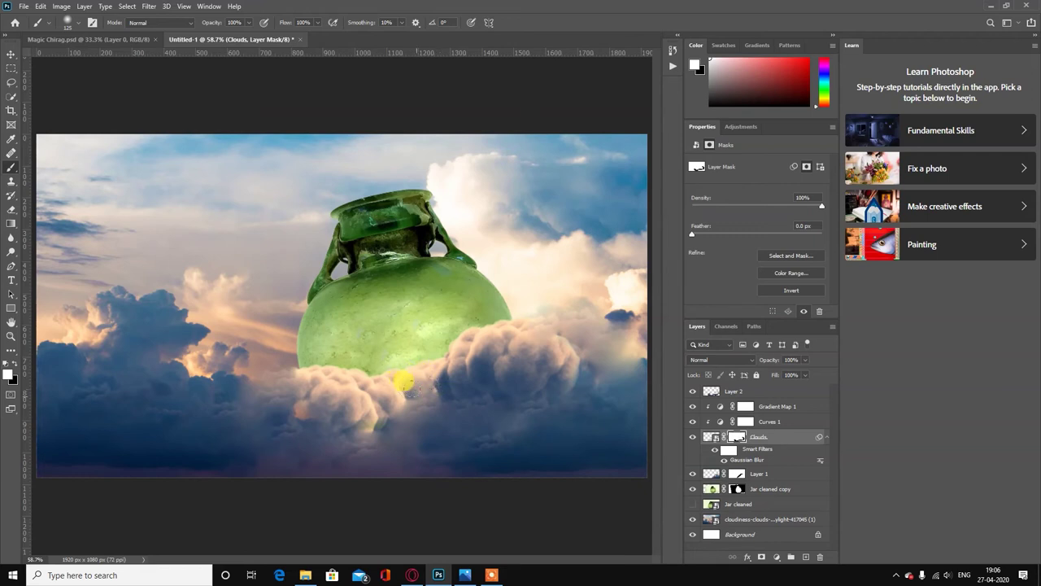
pyautogui.moveTo(339, 404); pyautogui.dragTo(434, 346)
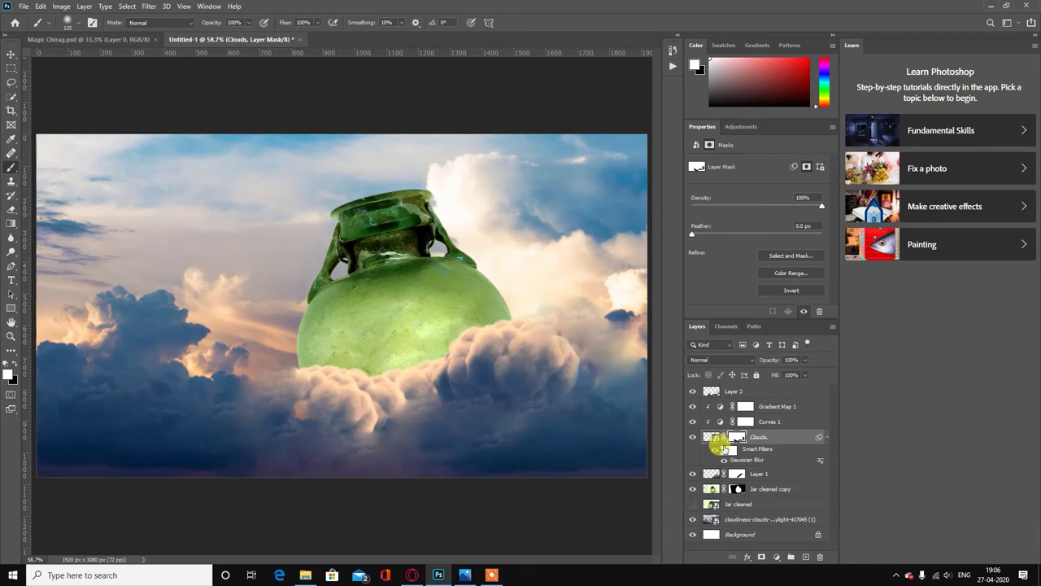
# Undo the dark cloned blotch on the jar on Layer 2.
pyautogui.click(740, 392)
pyautogui.press('s')
pyautogui.hotkey('ctrl', 'z')
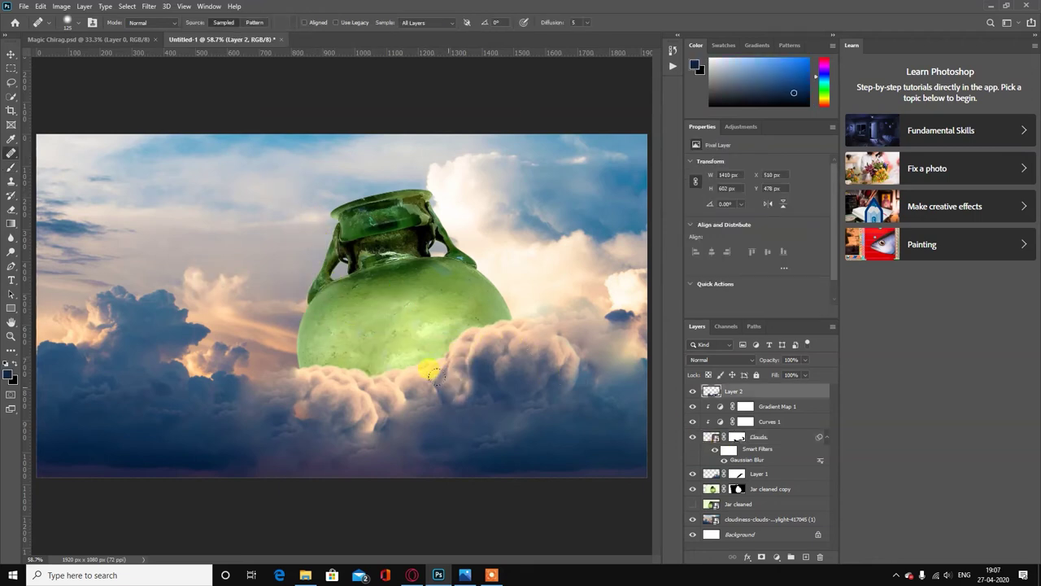
# Clone cloud texture onto the lower-left clouds, check Magic Chirag.psd, and drag in the white smoke PNG.
pyautogui.keyDown('alt'); pyautogui.click(521, 370); pyautogui.keyUp('alt')
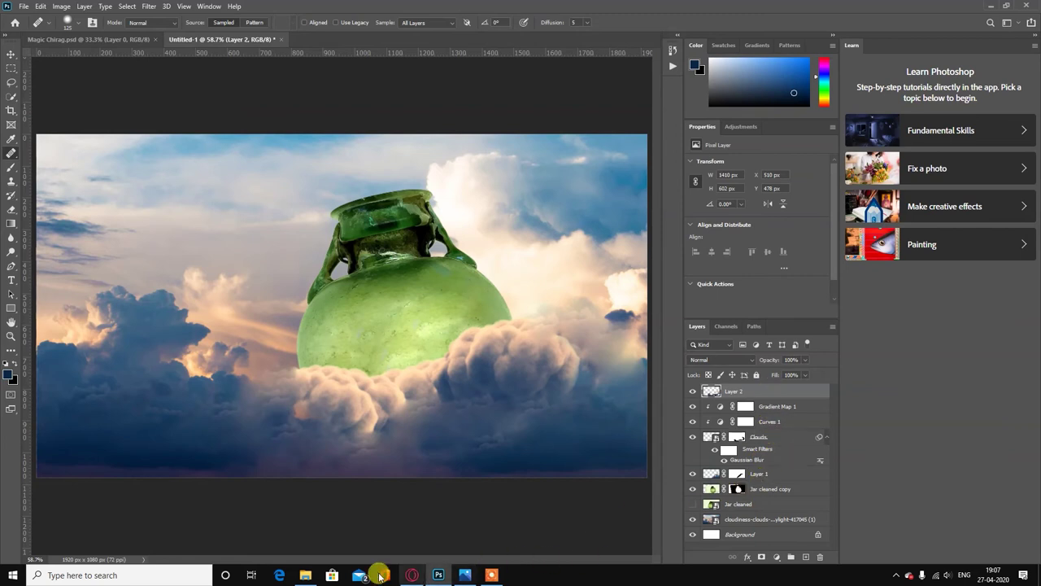
pyautogui.click(274, 435)
pyautogui.click(94, 40)
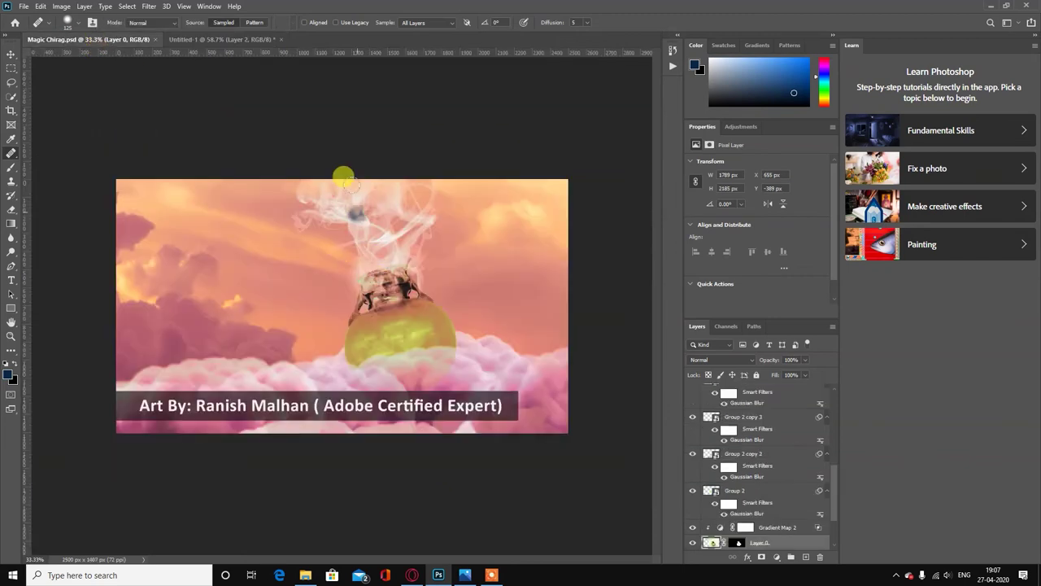
pyautogui.click(218, 39)
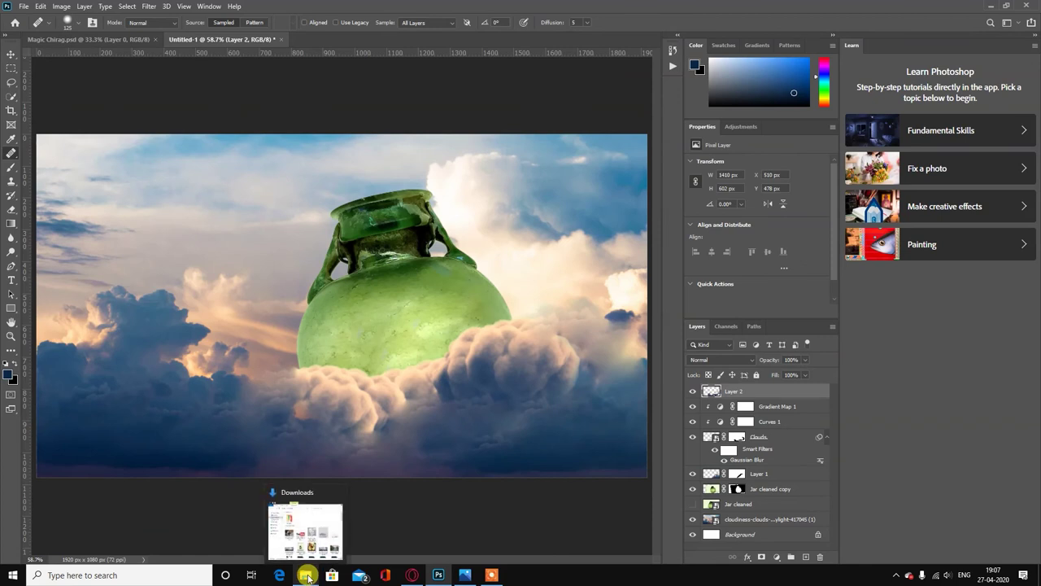
pyautogui.click(308, 575)
pyautogui.moveTo(608, 354); pyautogui.dragTo(321, 240)
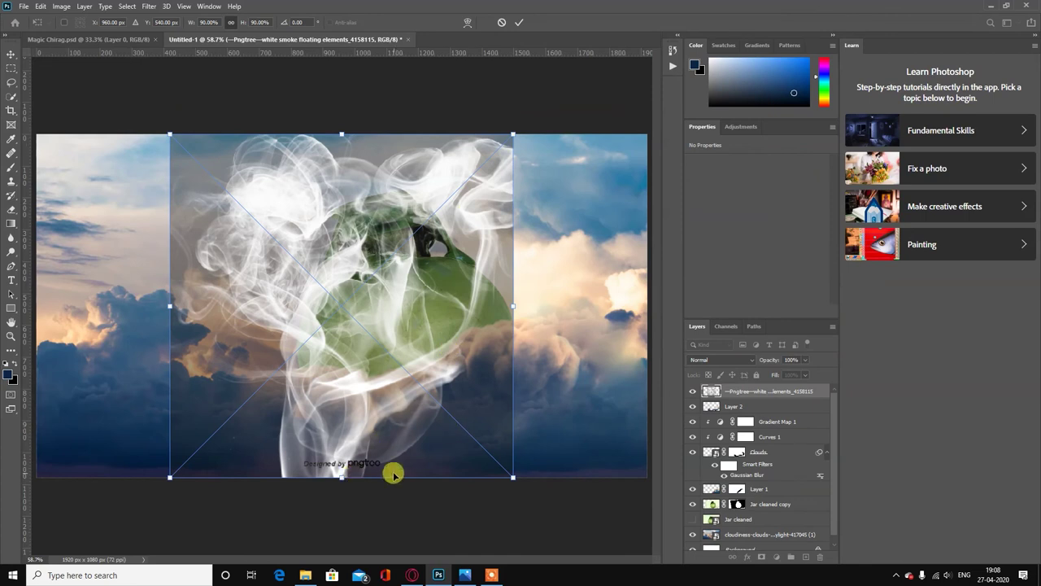
# Commit the placed white smoke over the jar and blend it in Screen mode.
pyautogui.click(519, 22)
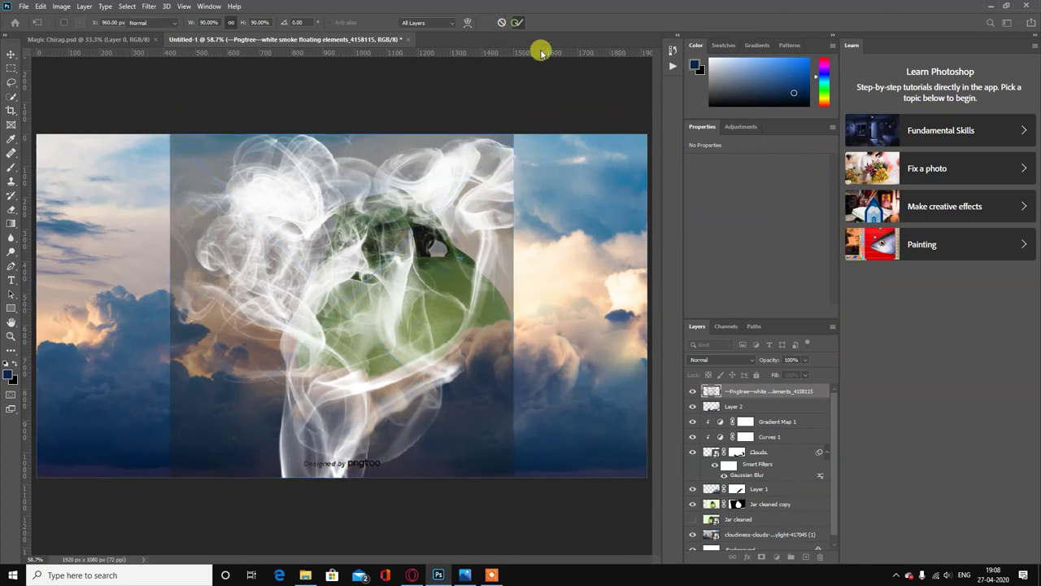
pyautogui.click(736, 360)
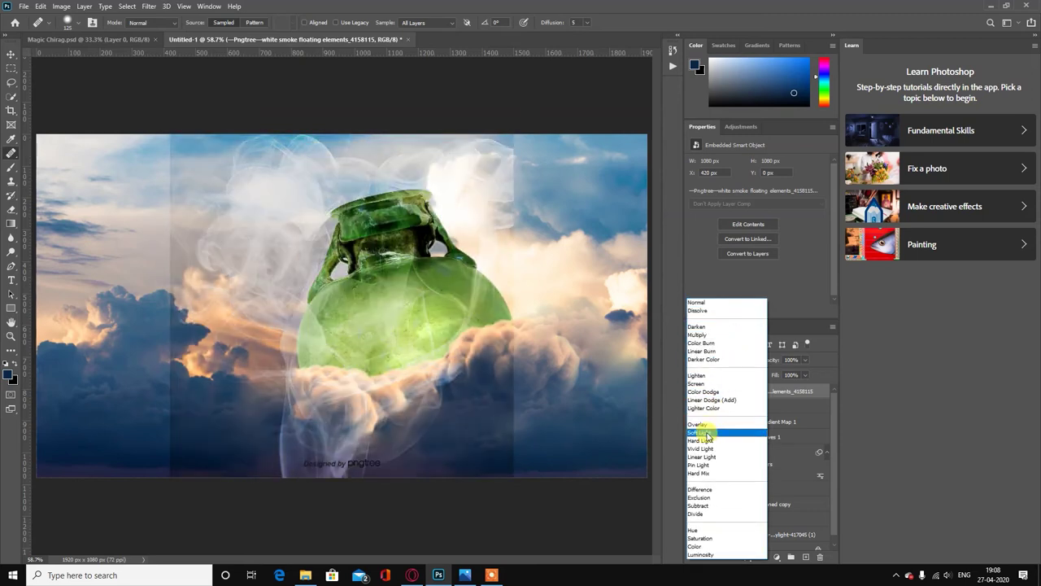
pyautogui.click(706, 384)
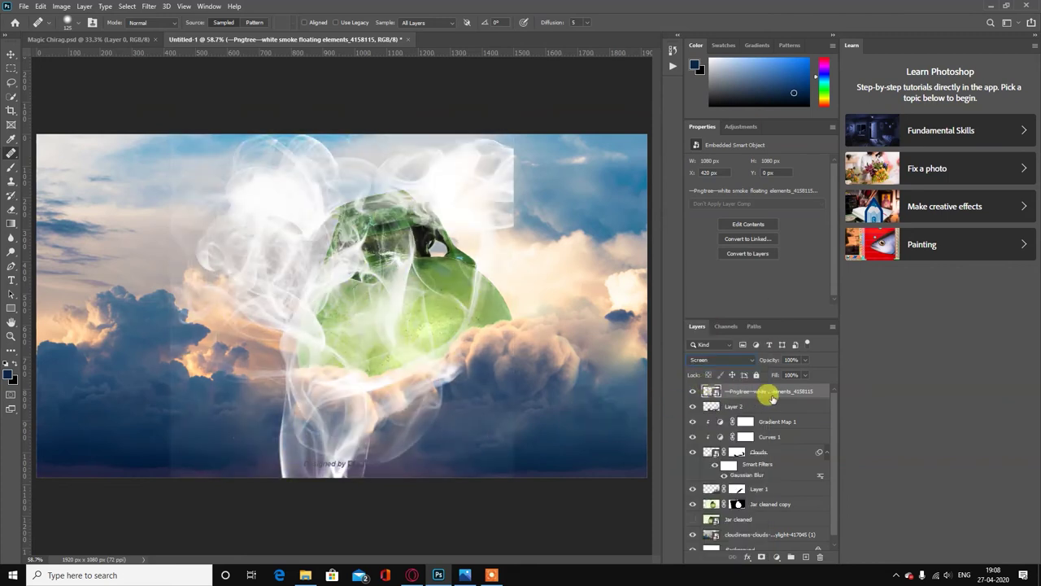
pyautogui.doubleClick(820, 391)
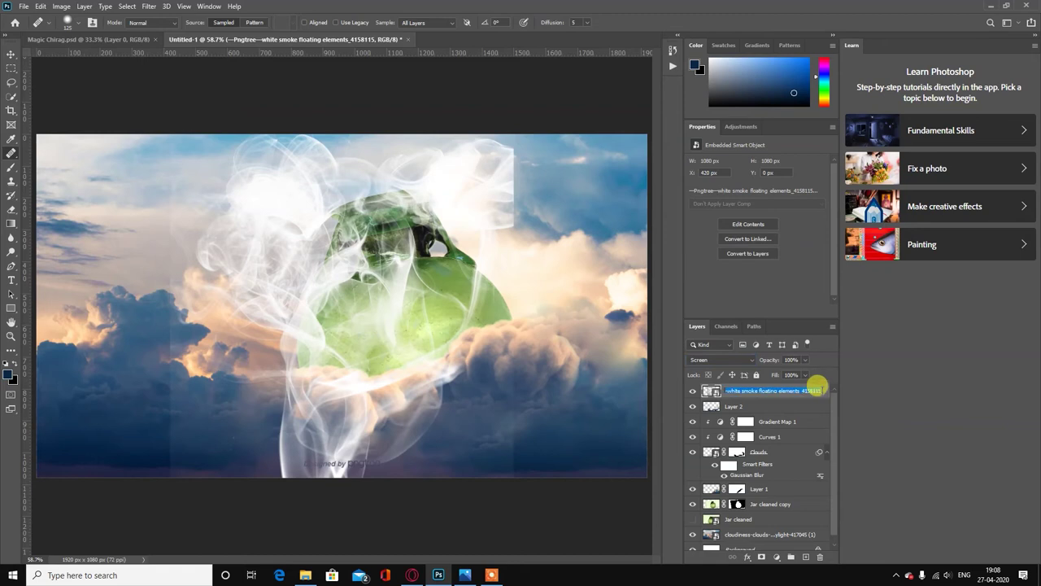
pyautogui.doubleClick(826, 394)
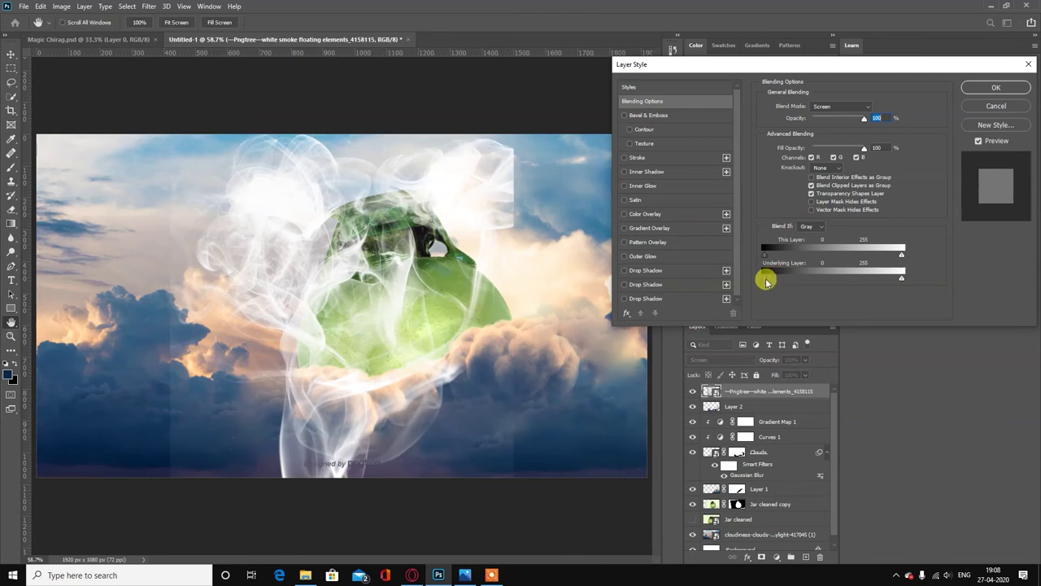
# Split the Underlying Layer black Blend If slider to about 123 so the jar shows through.
pyautogui.moveTo(767, 280); pyautogui.dragTo(756, 277)
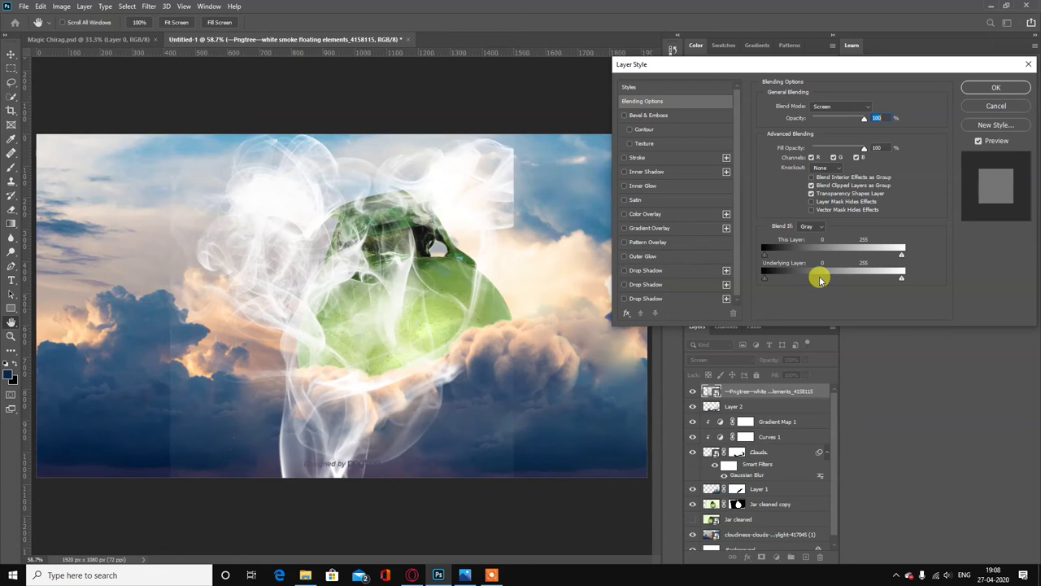
pyautogui.press('alt')
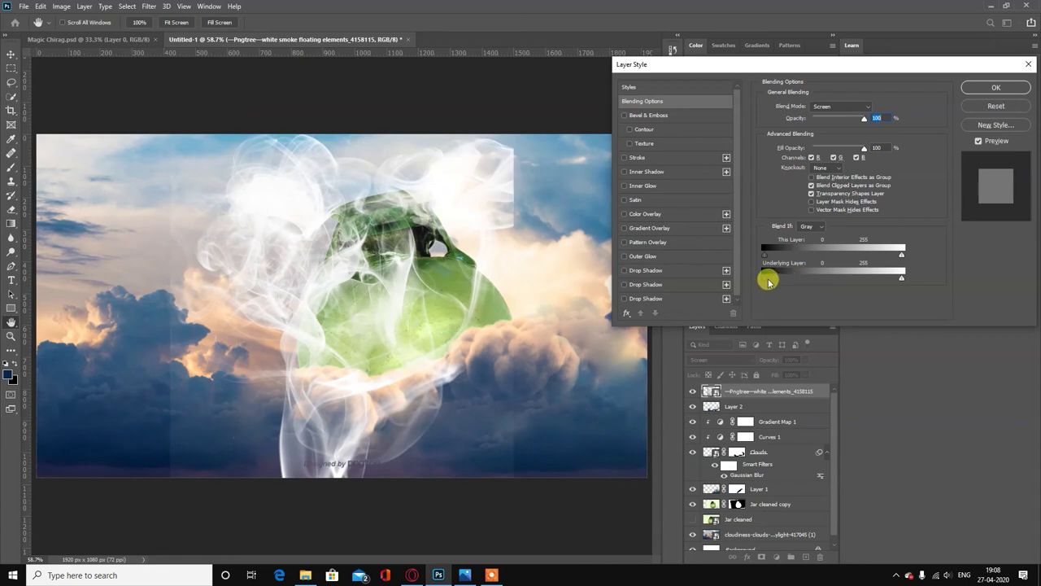
pyautogui.moveTo(768, 280)
pyautogui.mouseDown()
pyautogui.moveTo(850, 276)
pyautogui.moveTo(831, 277)
pyautogui.mouseUp()
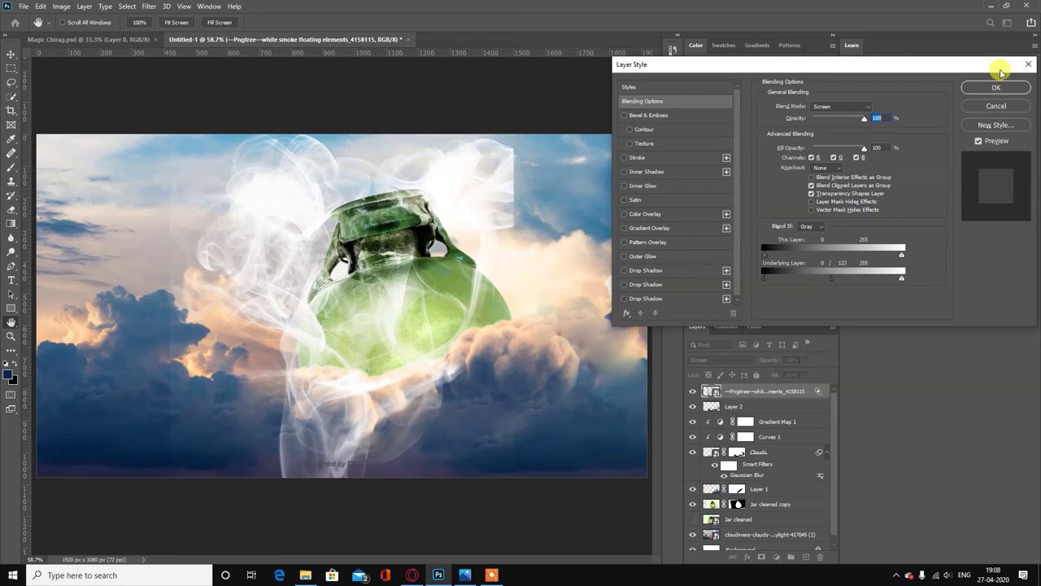
pyautogui.click(996, 87)
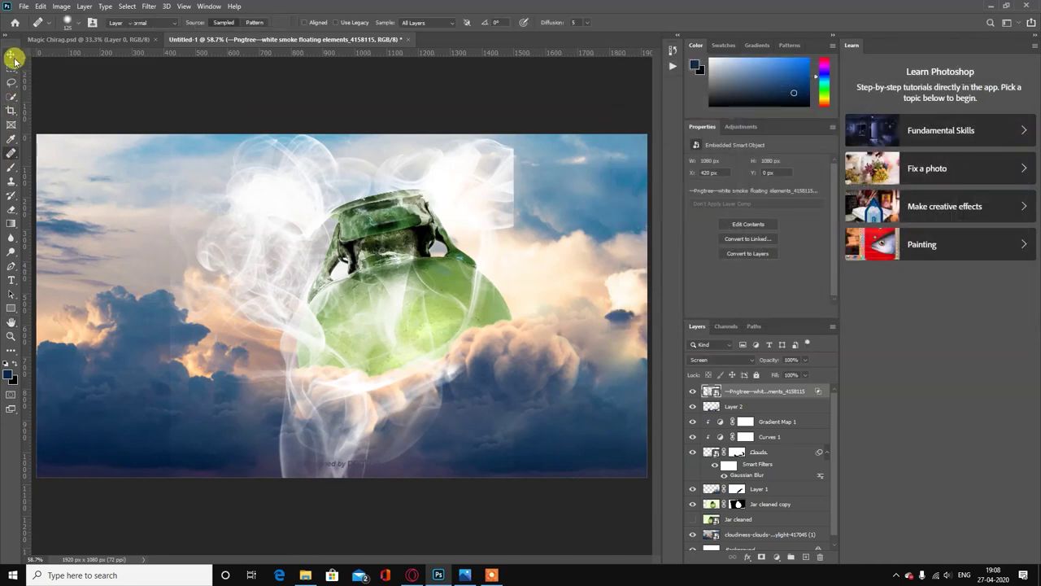
# Scale the smoke to about half, move it onto the jar top and tilt it slightly.
pyautogui.hotkey('ctrl', 't')
pyautogui.moveTo(505, 128); pyautogui.dragTo(350, 285)
pyautogui.moveTo(271, 437)
pyautogui.mouseDown()
pyautogui.moveTo(370, 242)
pyautogui.moveTo(372, 257)
pyautogui.mouseUp()
pyautogui.moveTo(460, 99); pyautogui.dragTo(437, 92)
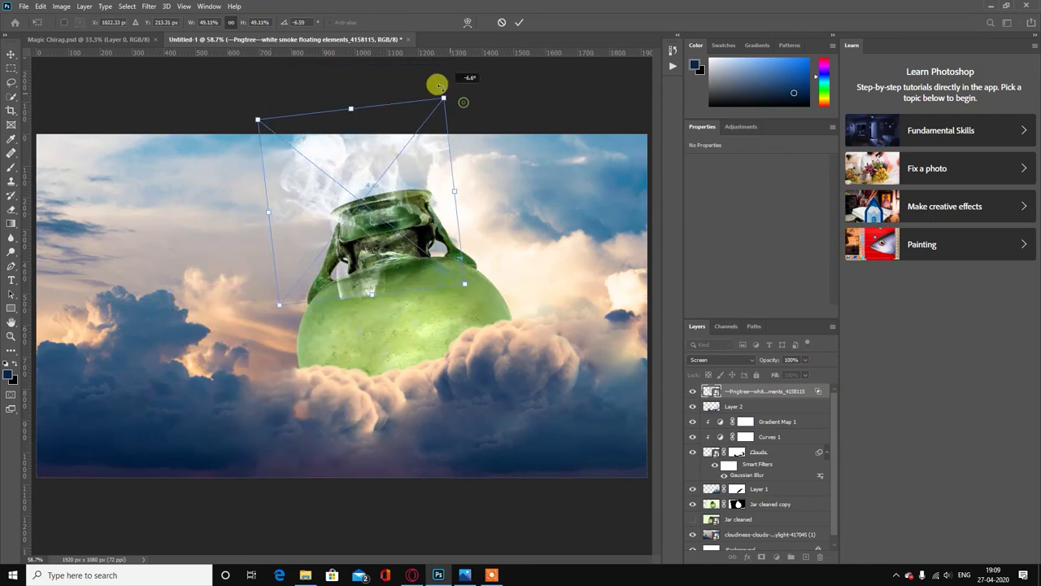
pyautogui.moveTo(378, 214); pyautogui.dragTo(375, 208)
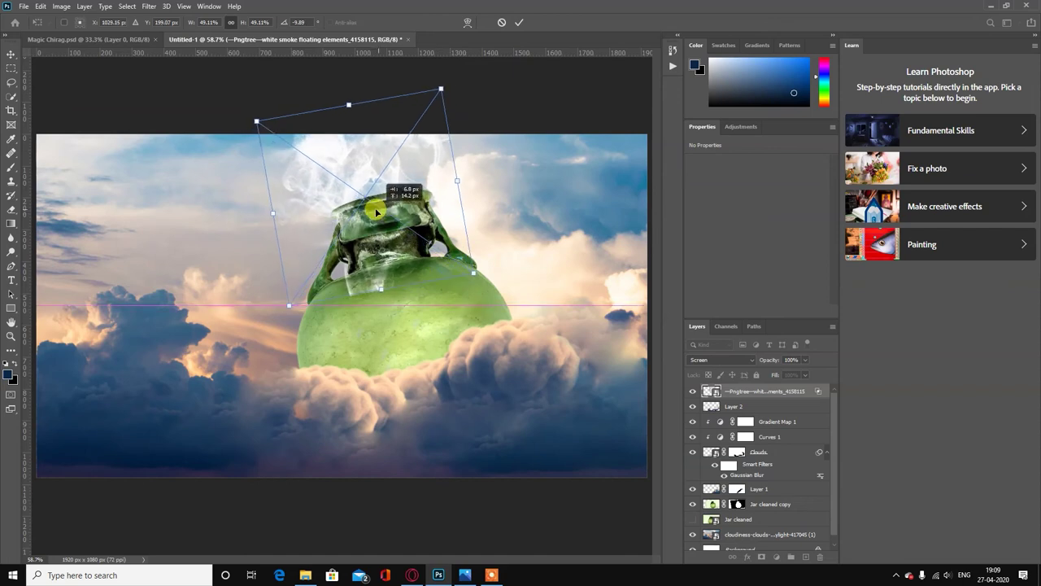
pyautogui.click(520, 23)
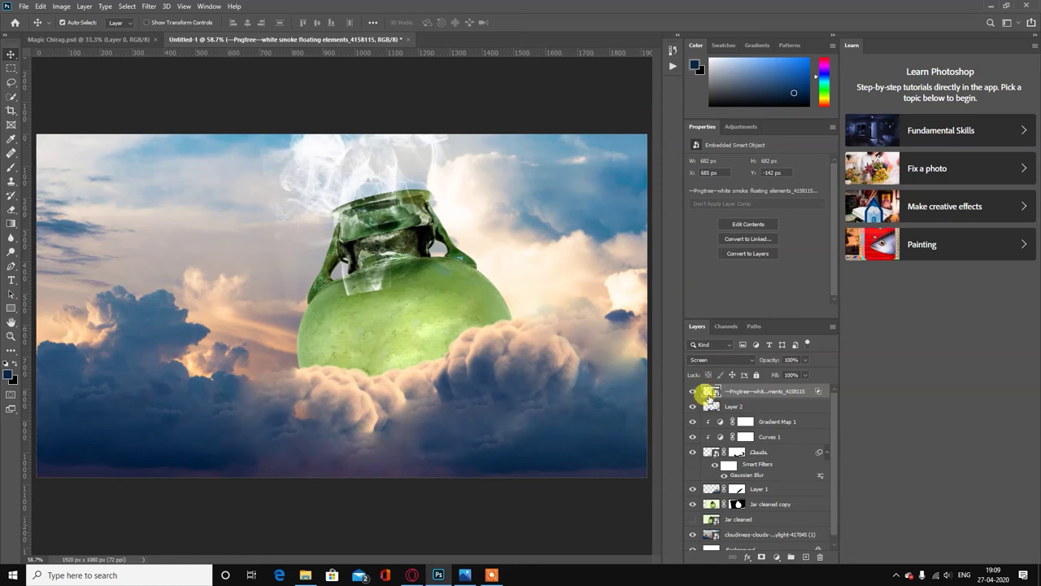
# Mask the smoke off the jar's neck with black brush strokes, then duplicate the layer.
pyautogui.click(760, 558)
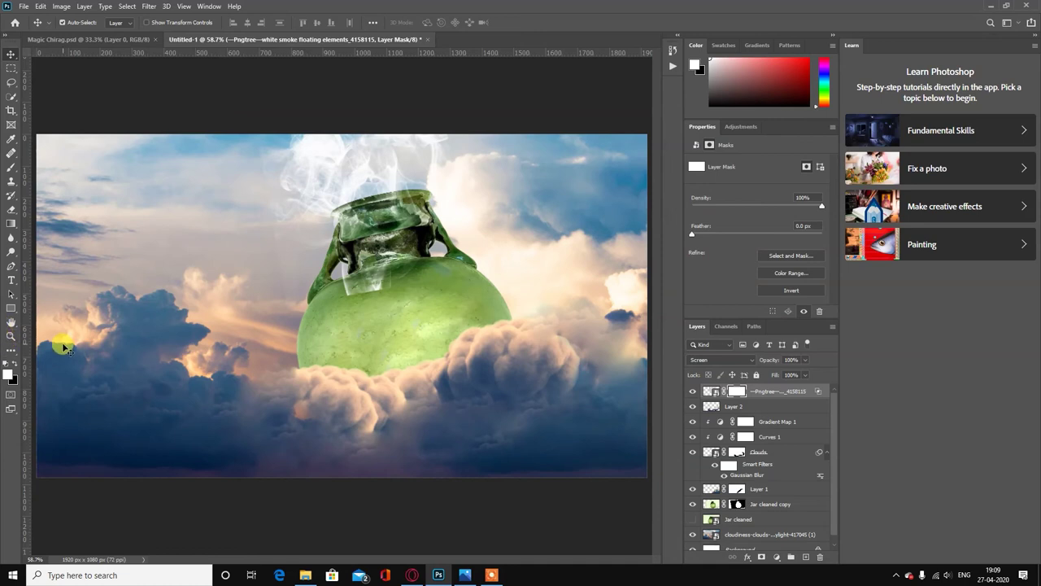
pyautogui.press('b')
pyautogui.press('x')
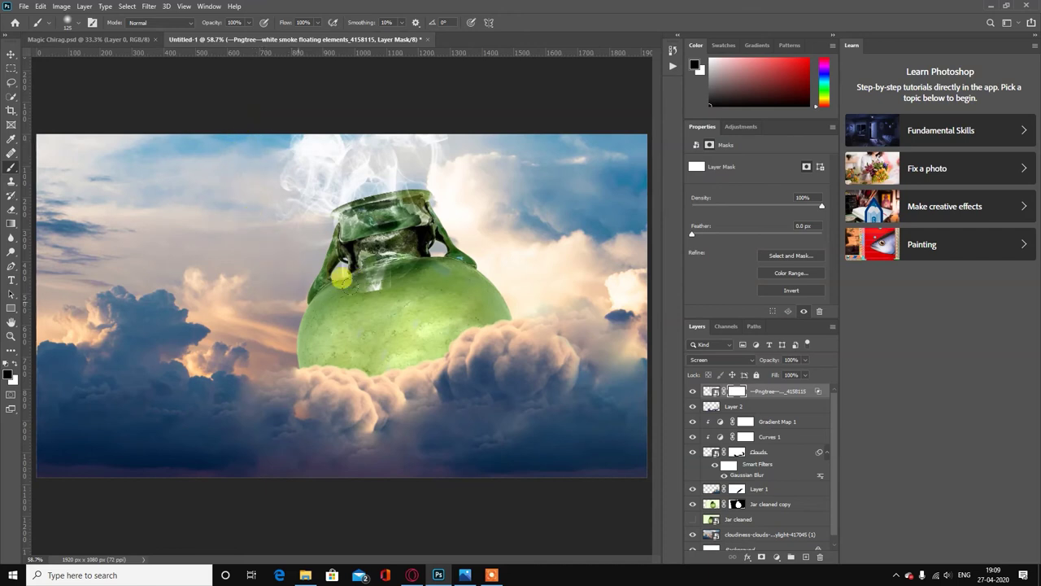
pyautogui.moveTo(423, 255)
pyautogui.mouseDown()
pyautogui.moveTo(450, 238)
pyautogui.moveTo(393, 198)
pyautogui.moveTo(427, 203)
pyautogui.moveTo(272, 317)
pyautogui.mouseUp()
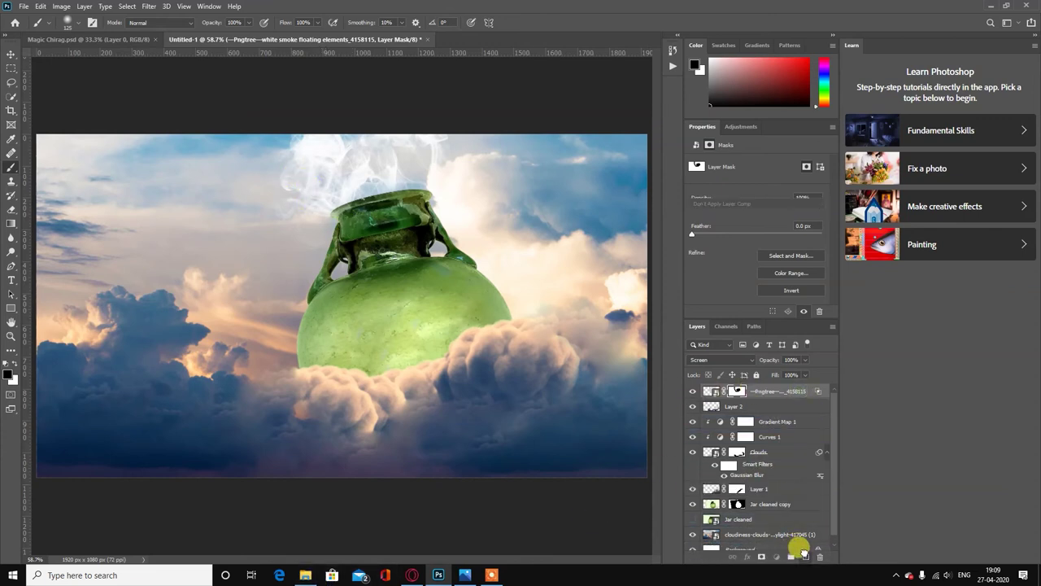
pyautogui.hotkey('ctrl', 'j')
# Shrink the copied smoke to about a third over the jar neck and tilt it slightly.
pyautogui.click(10, 53)
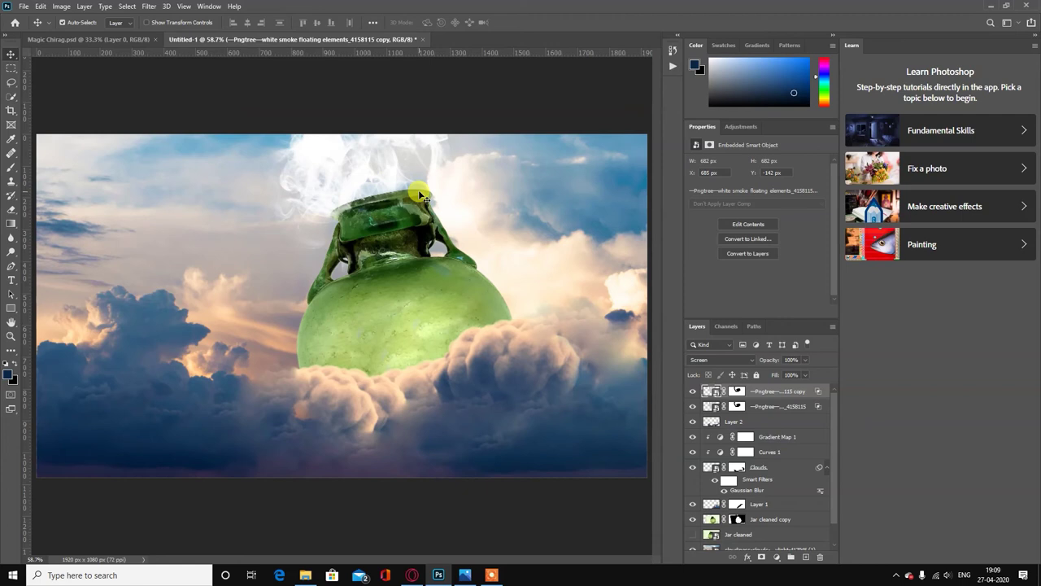
pyautogui.hotkey('ctrl', 't')
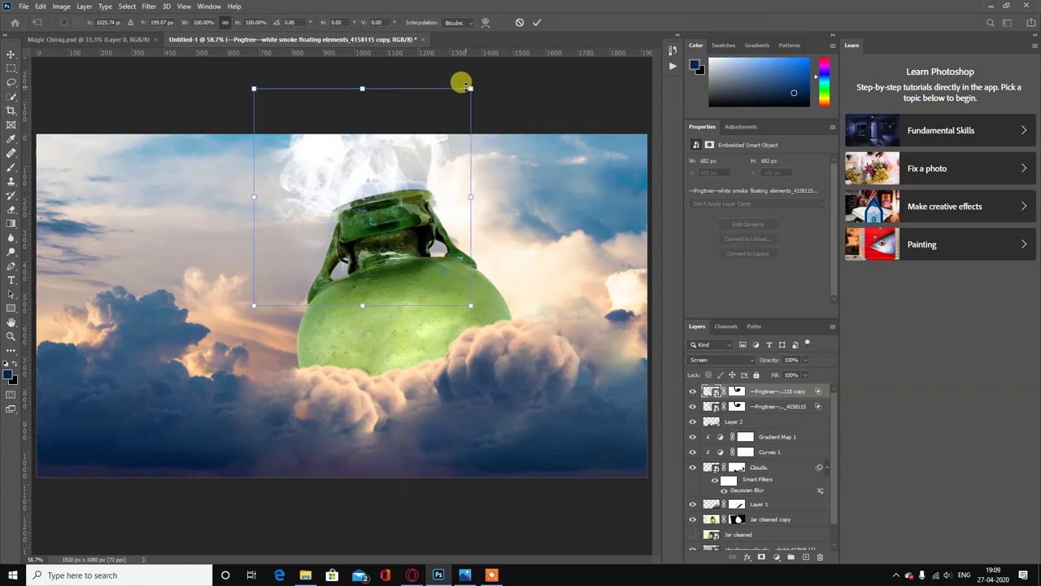
pyautogui.moveTo(471, 88); pyautogui.dragTo(398, 162)
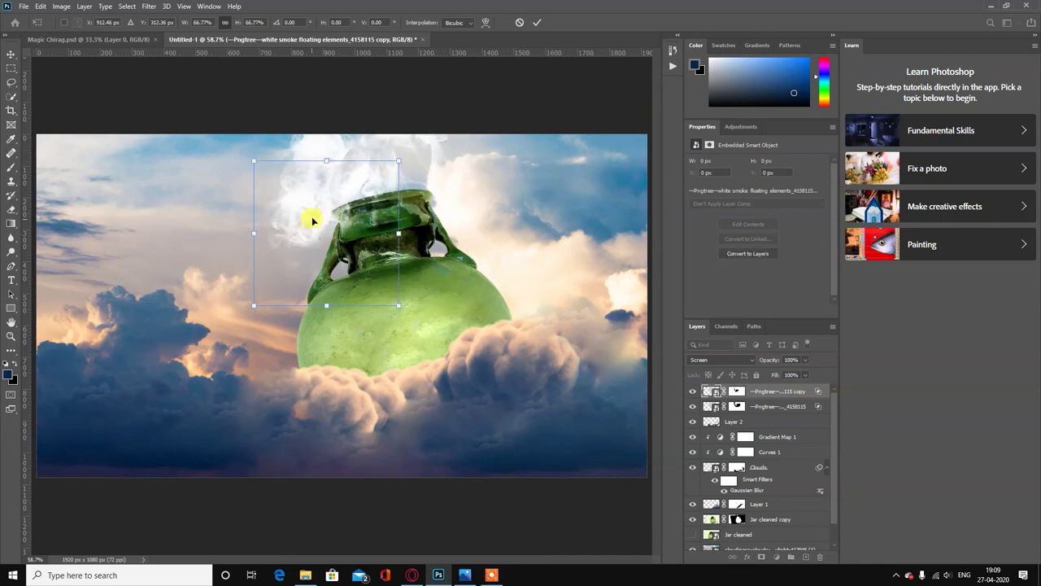
pyautogui.moveTo(309, 217); pyautogui.dragTo(356, 175)
pyautogui.moveTo(443, 125)
pyautogui.mouseDown()
pyautogui.moveTo(370, 176)
pyautogui.moveTo(378, 167)
pyautogui.mouseUp()
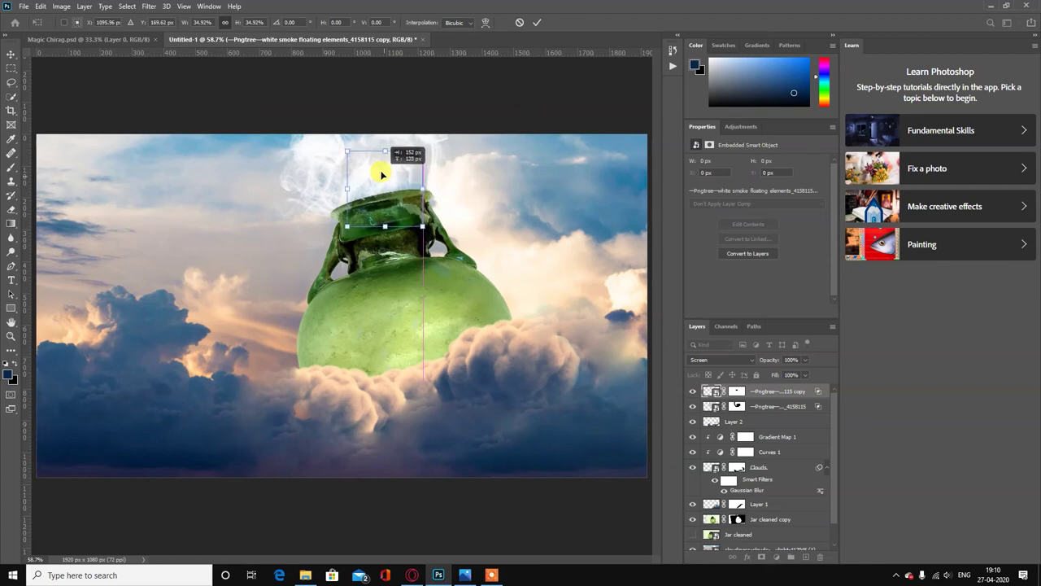
pyautogui.moveTo(334, 143); pyautogui.dragTo(368, 166)
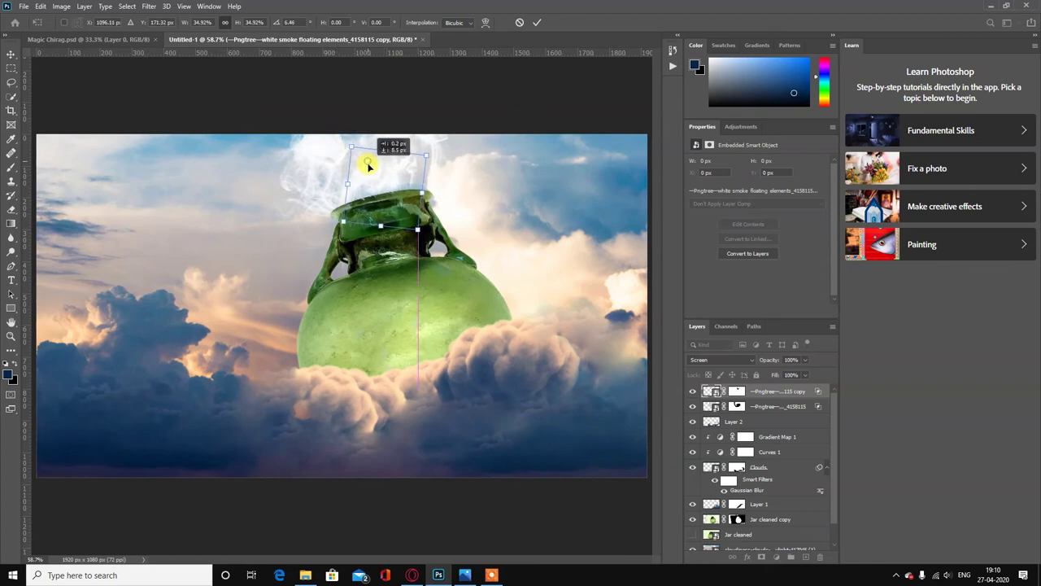
pyautogui.click(538, 24)
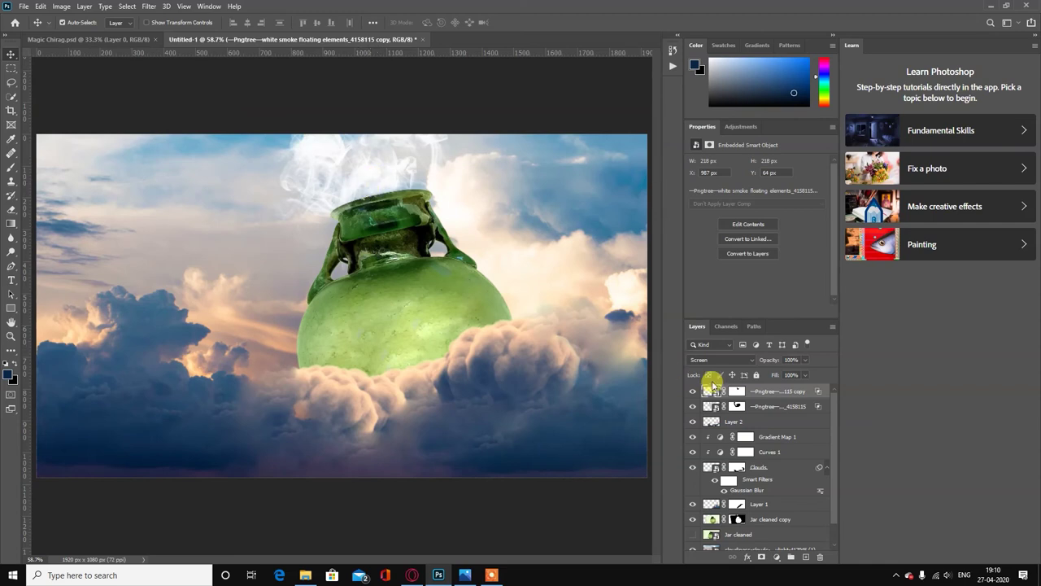
# Duplicate the smoke again and place the copy over the jar.
pyautogui.moveTo(804, 556); pyautogui.dragTo(805, 556)
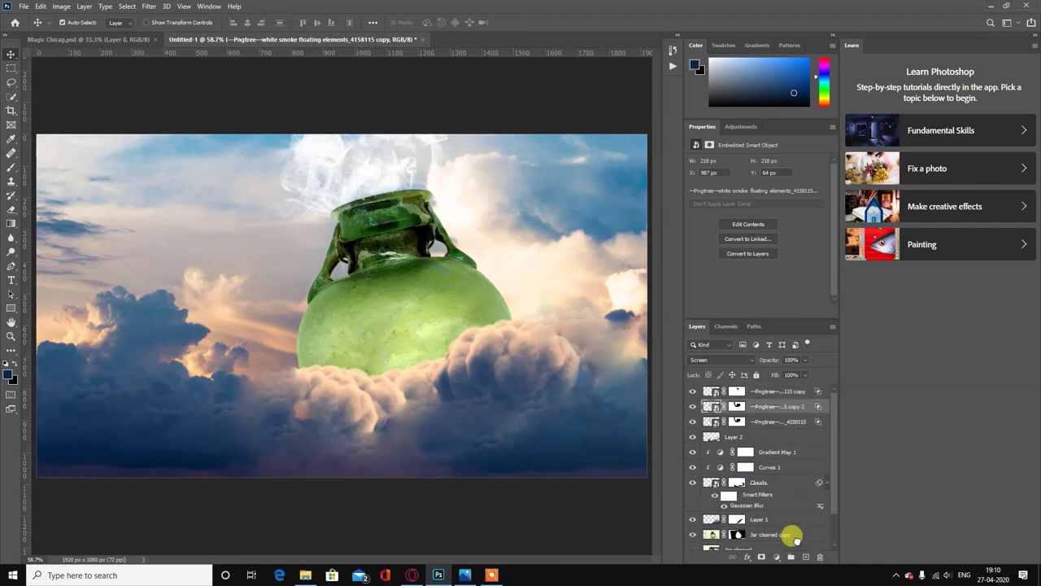
pyautogui.moveTo(396, 168); pyautogui.dragTo(414, 246)
pyautogui.rightClick(414, 245)
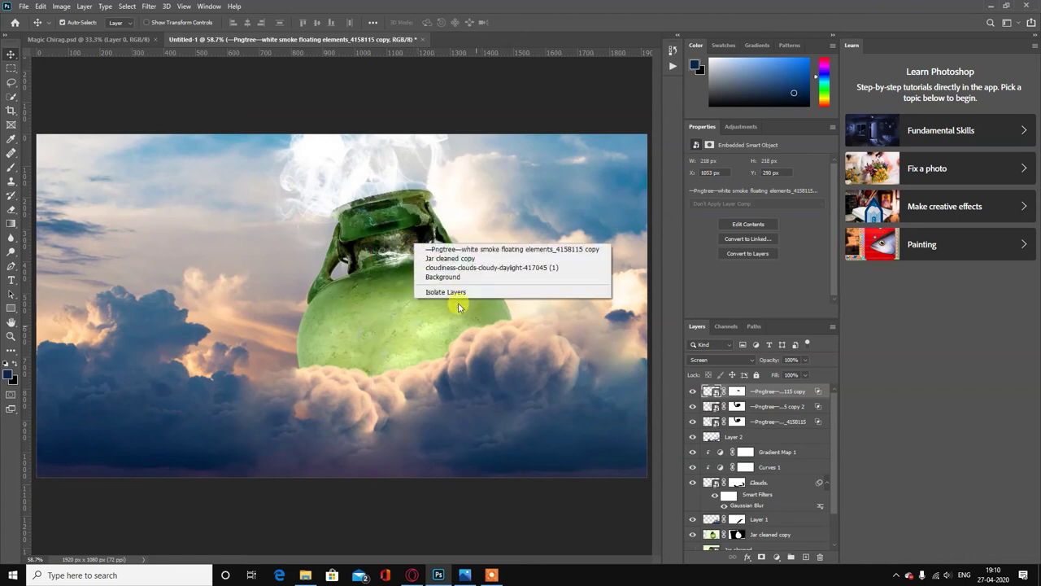
pyautogui.click(398, 259)
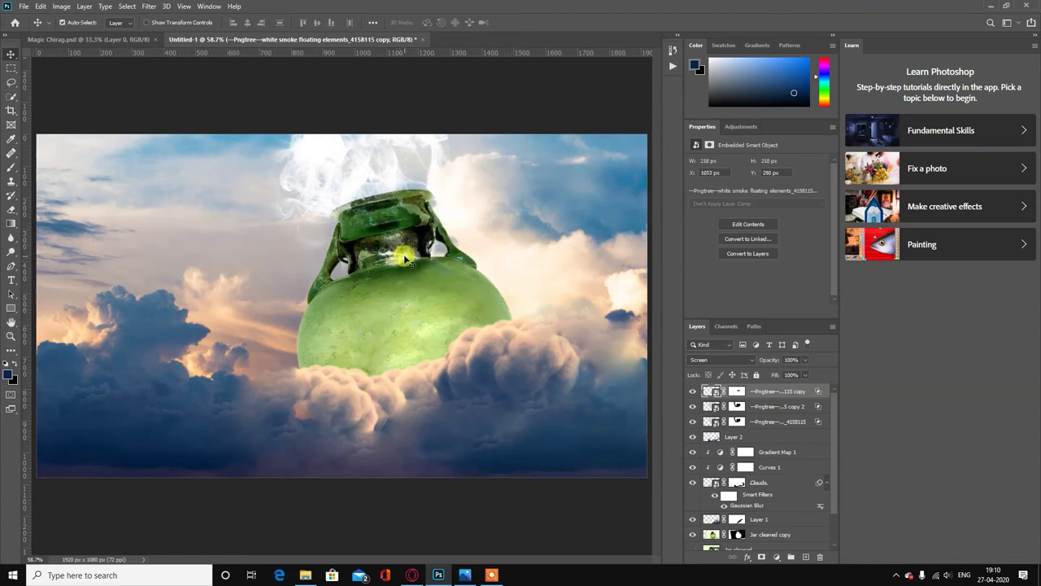
# Flip this copy vertically, enlarge it onto the jar's neck, and add another copy over the mouth.
pyautogui.hotkey('ctrl', 't')
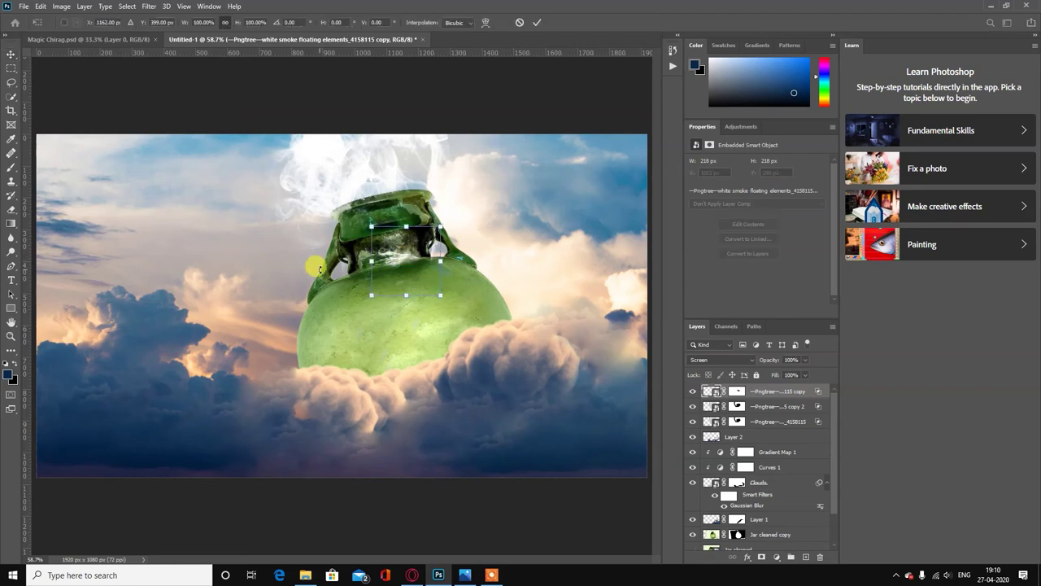
pyautogui.rightClick(409, 257)
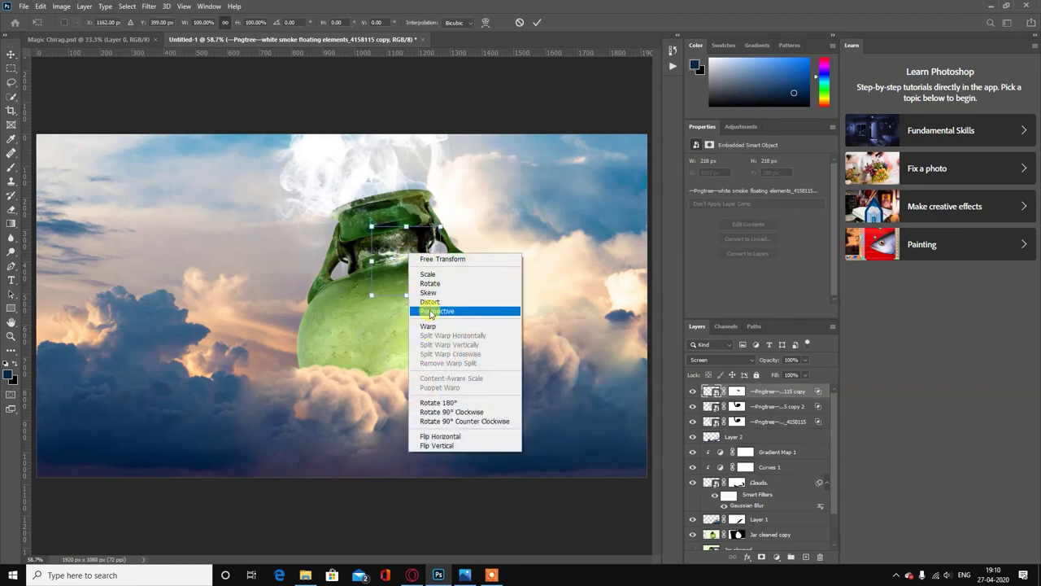
pyautogui.click(440, 446)
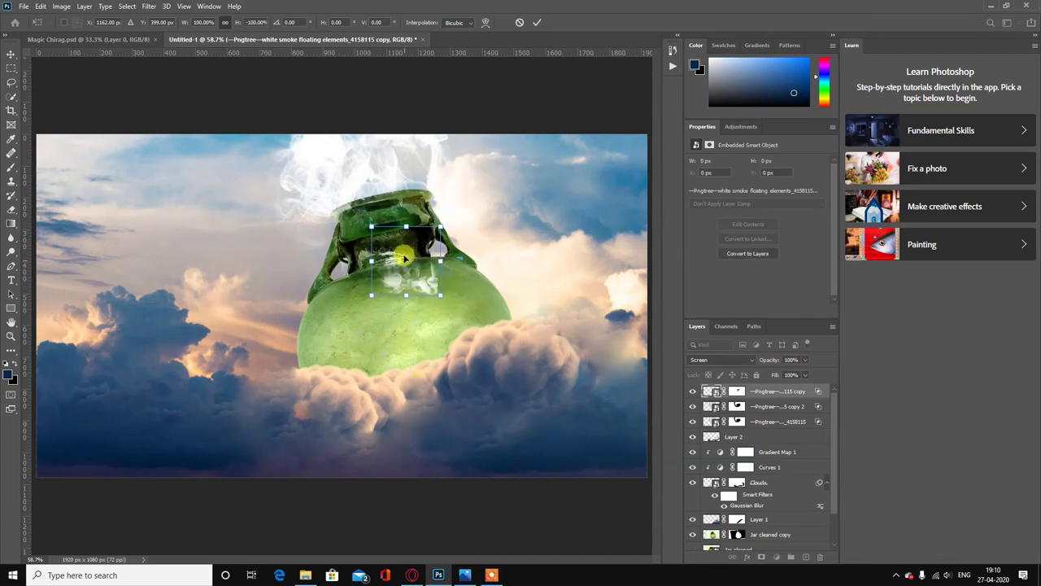
pyautogui.moveTo(404, 263); pyautogui.dragTo(392, 199)
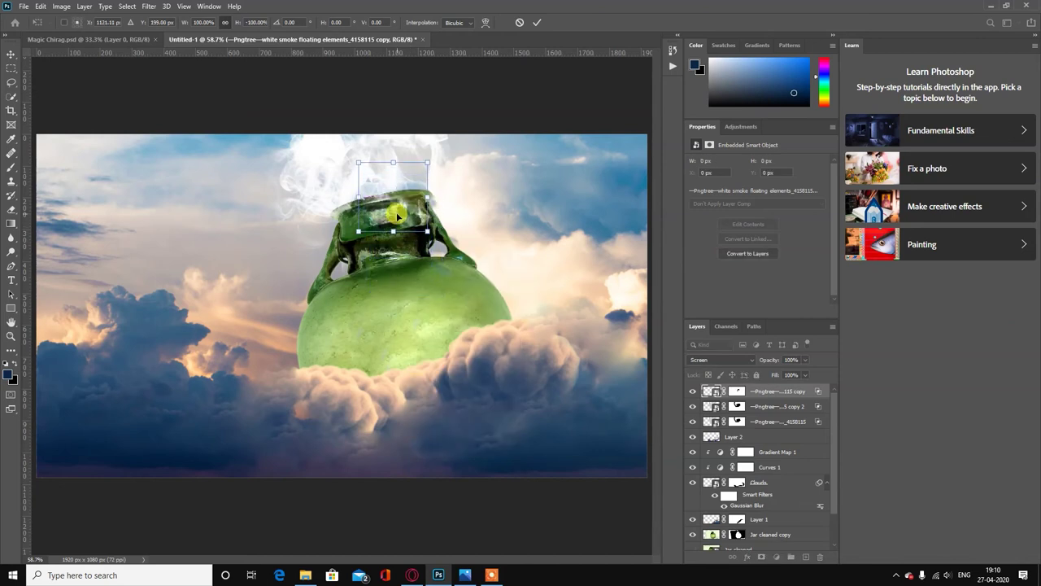
pyautogui.moveTo(426, 233)
pyautogui.mouseDown()
pyautogui.moveTo(388, 217)
pyautogui.moveTo(360, 226)
pyautogui.mouseUp()
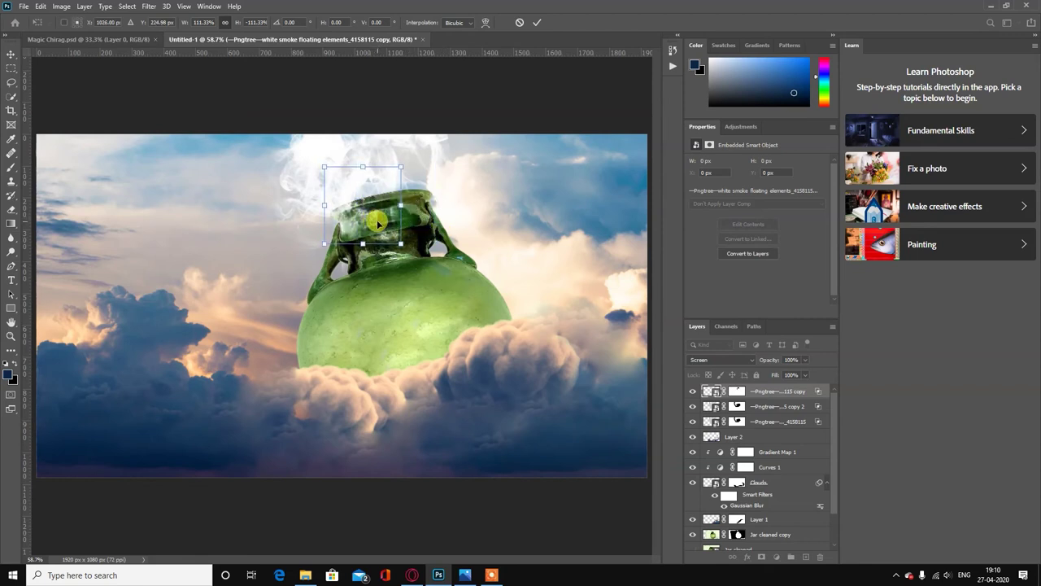
pyautogui.click(541, 23)
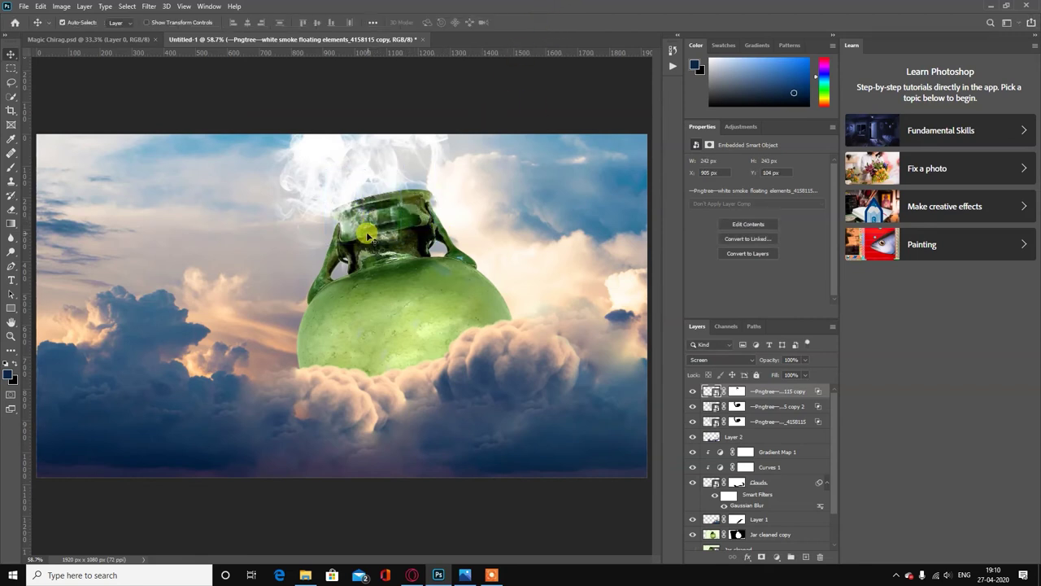
pyautogui.moveTo(358, 226)
pyautogui.mouseDown()
pyautogui.moveTo(386, 222)
pyautogui.moveTo(399, 233)
pyautogui.moveTo(452, 216)
pyautogui.mouseUp()
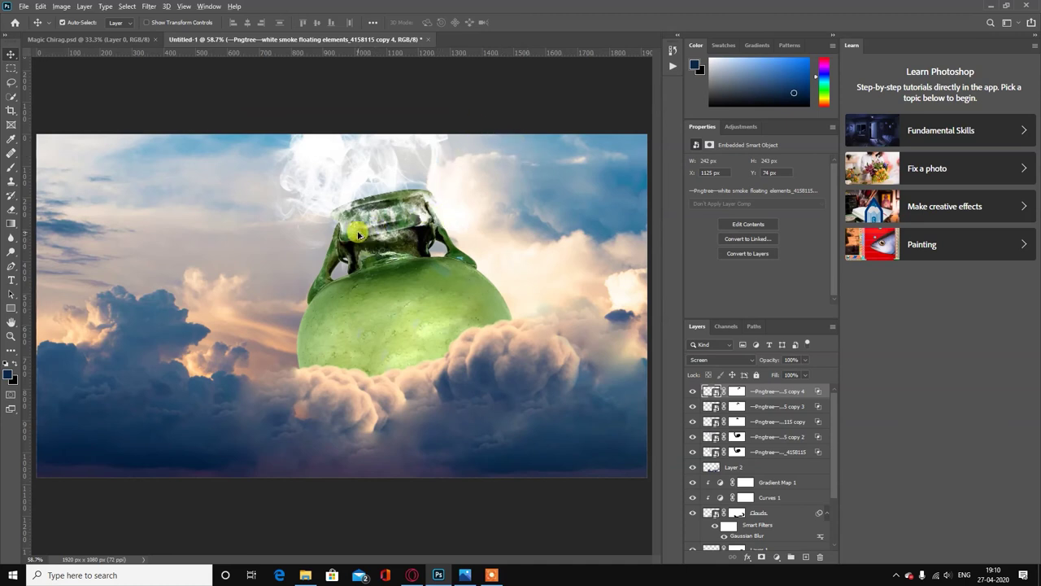
pyautogui.moveTo(352, 232); pyautogui.dragTo(283, 201)
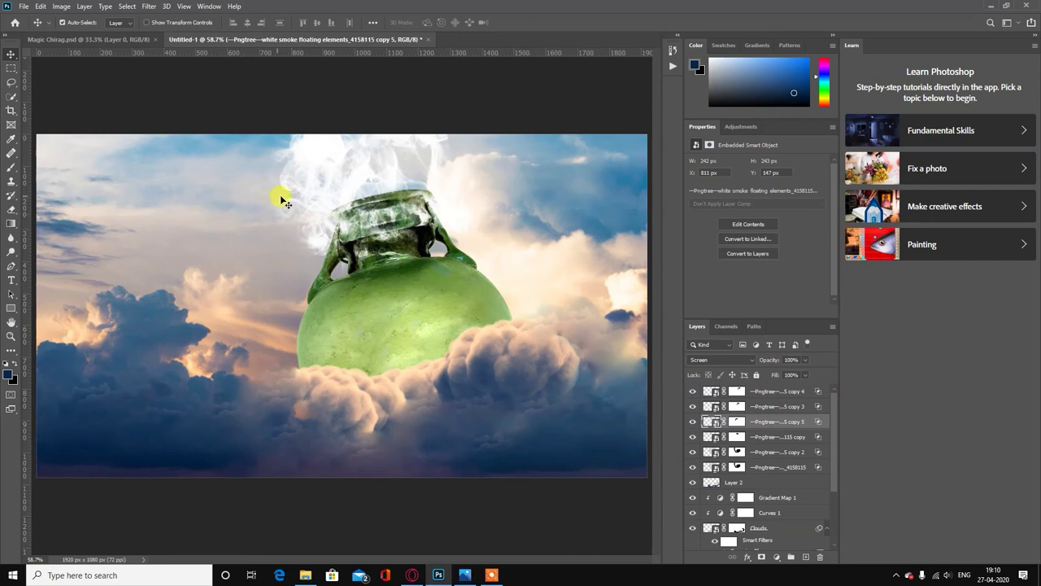
pyautogui.moveTo(325, 230); pyautogui.dragTo(433, 212)
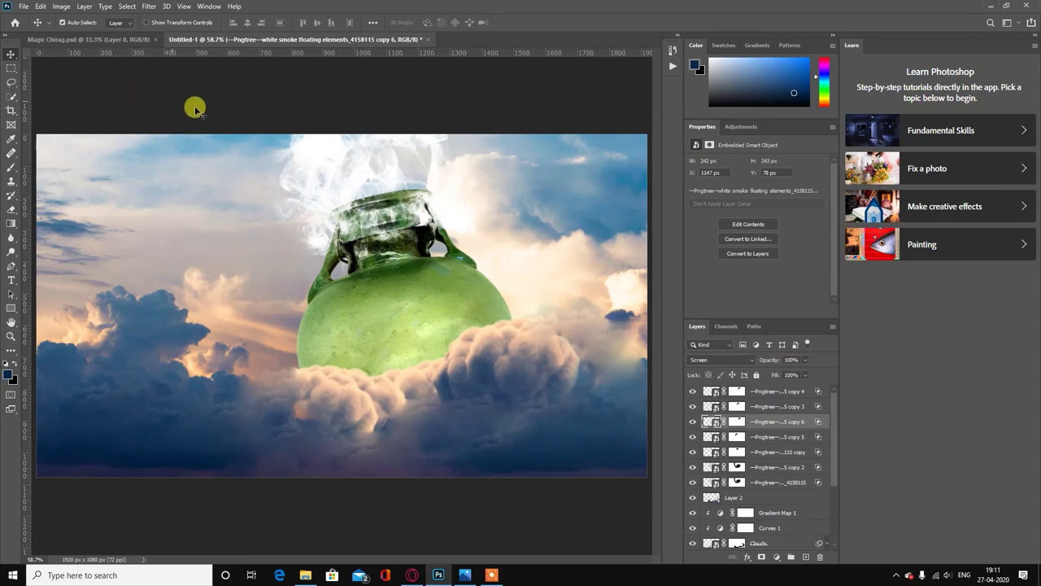
# Select the original and second smoke copy layers and move them beneath Jar cleaned copy.
pyautogui.click(355, 188)
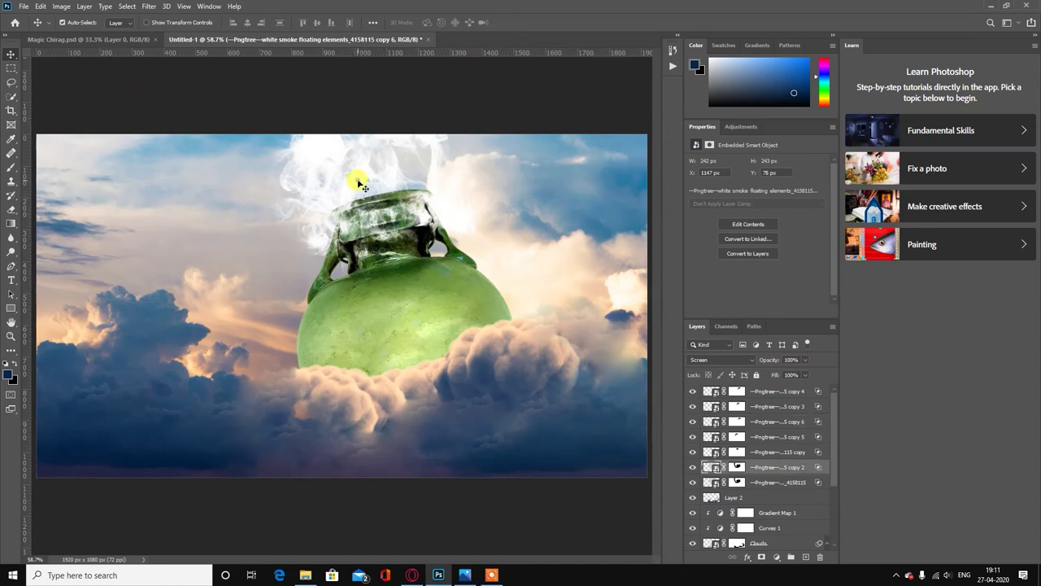
pyautogui.click(768, 484)
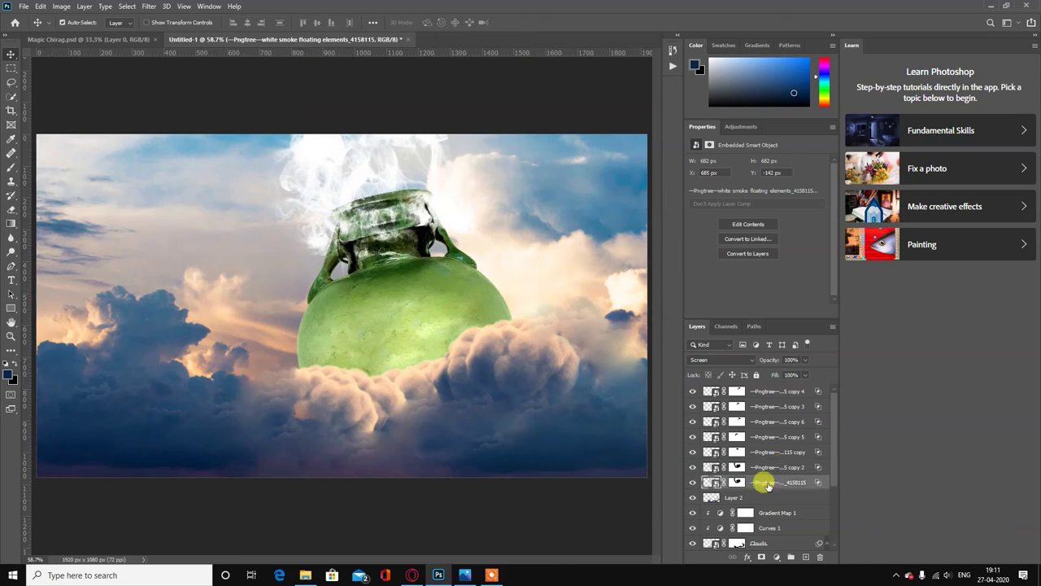
pyautogui.click(767, 468)
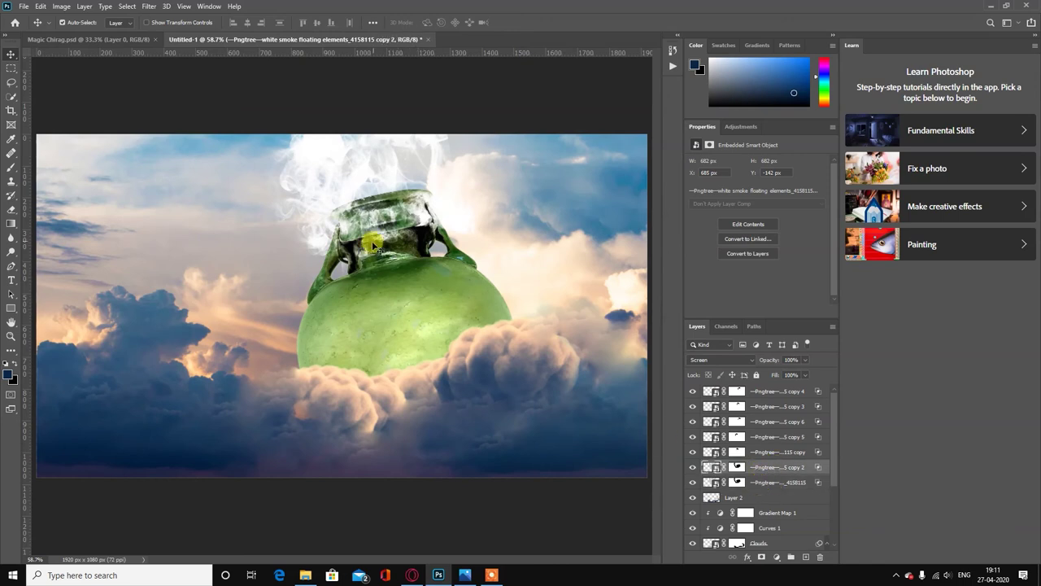
pyautogui.keyDown('ctrl'); pyautogui.click(782, 484); pyautogui.keyUp('ctrl')
pyautogui.scroll(-3, 792, 480)
pyautogui.scroll(-3, 789, 464)
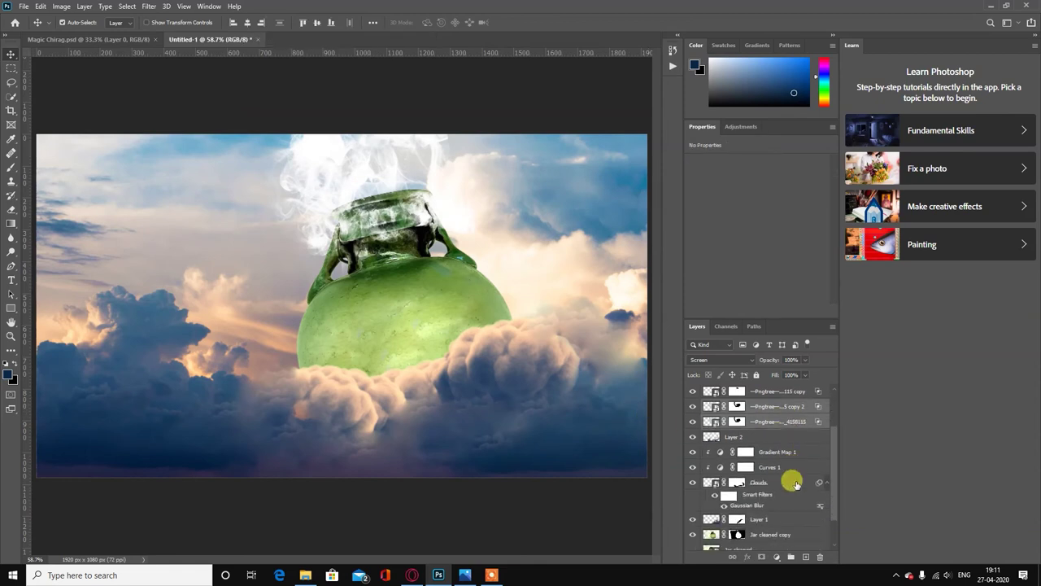
pyautogui.scroll(2, 785, 436)
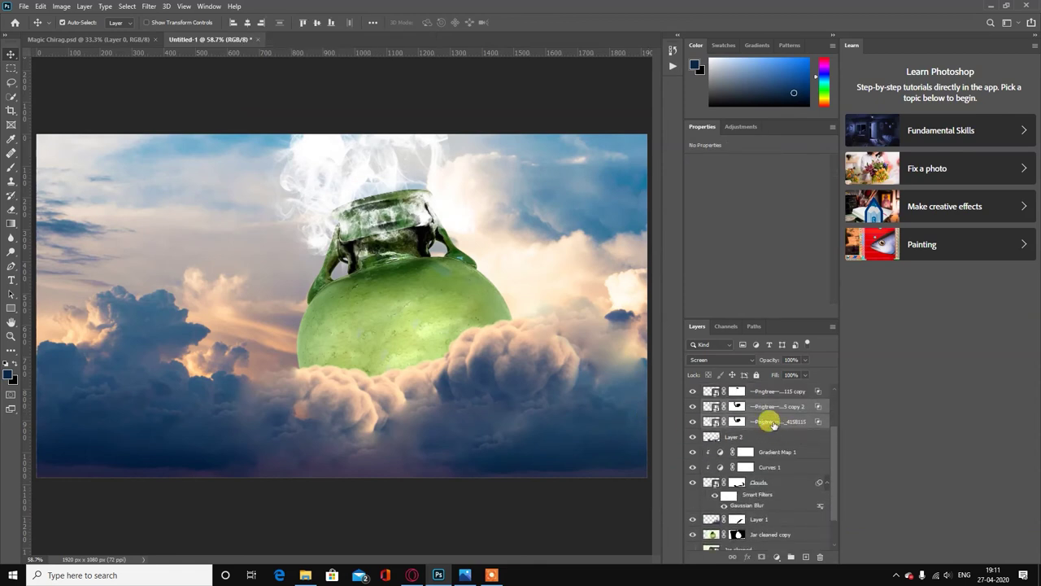
pyautogui.moveTo(771, 425); pyautogui.dragTo(787, 535)
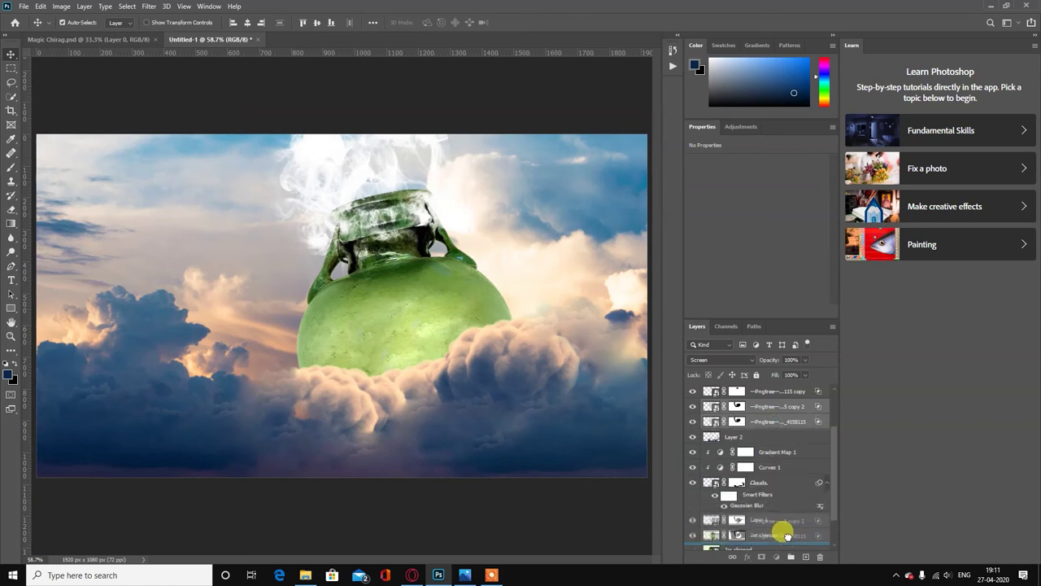
pyautogui.moveTo(786, 535); pyautogui.dragTo(785, 537)
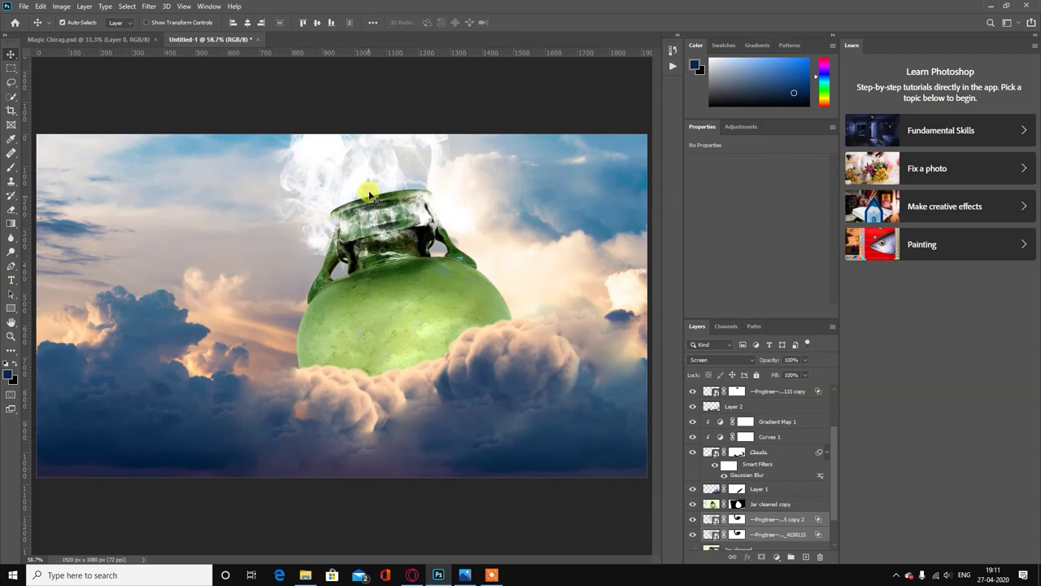
# Duplicate the smoke once more, shift the new copy left, and deselect all layers.
pyautogui.scroll(3, 764, 419)
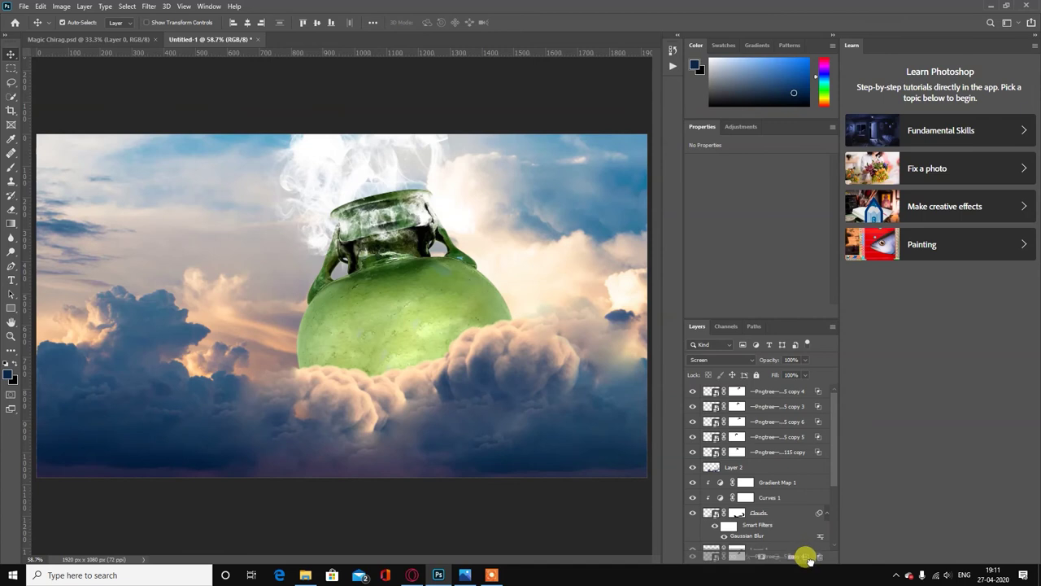
pyautogui.moveTo(767, 396); pyautogui.dragTo(804, 556)
pyautogui.moveTo(394, 210); pyautogui.dragTo(387, 216)
pyautogui.click(500, 213)
pyautogui.click(484, 99)
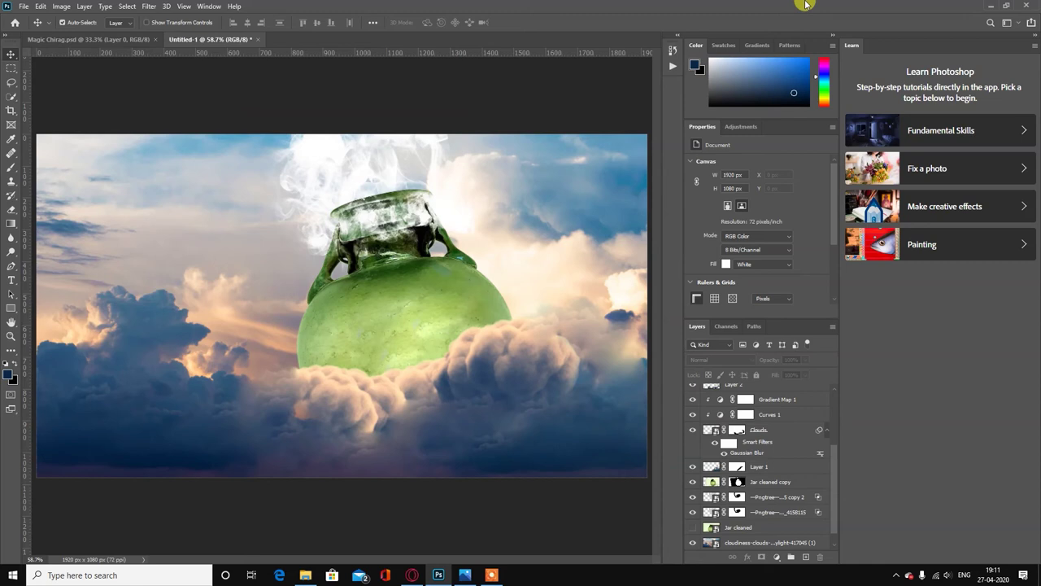
pyautogui.scroll(3, 757, 488)
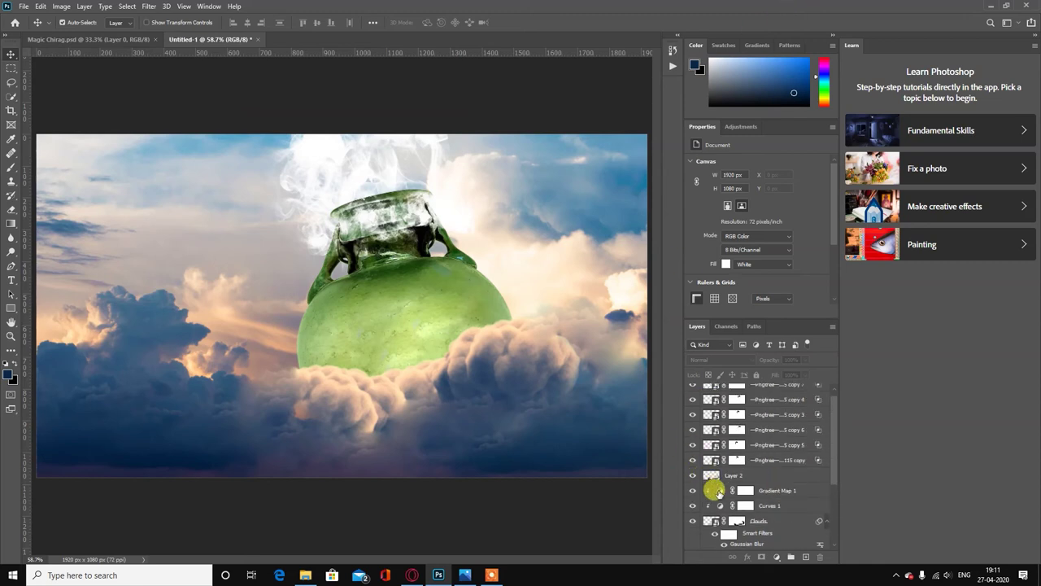
pyautogui.scroll(-2, 709, 475)
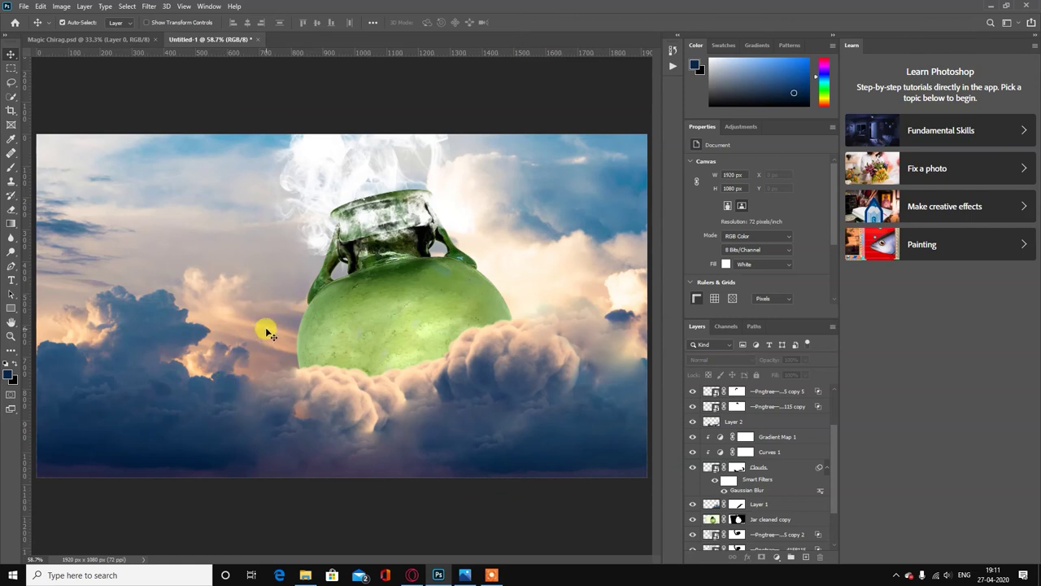
pyautogui.scroll(-2, 753, 482)
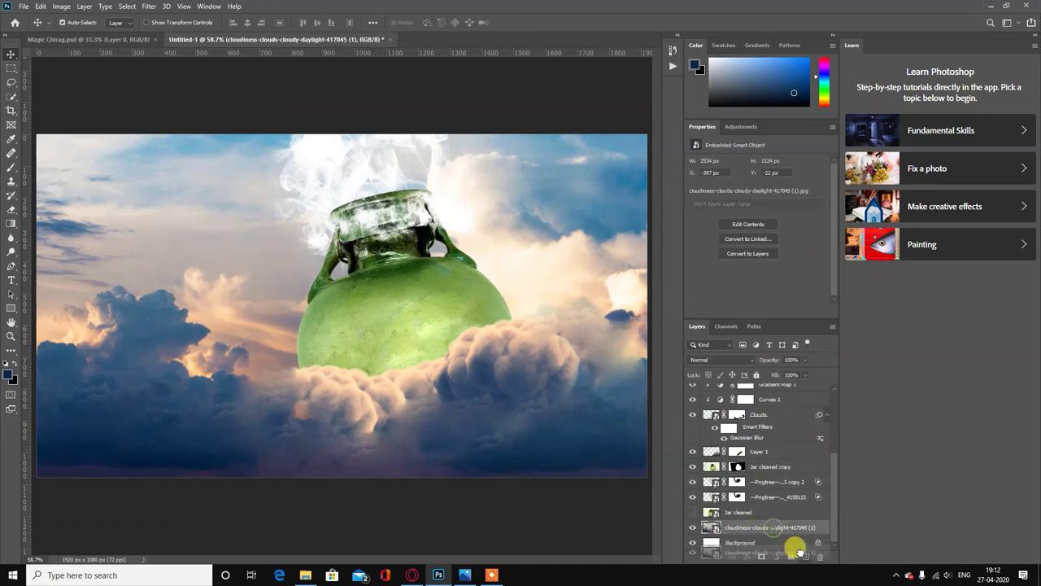
# Duplicate the cloud background layer, apply an Average blur, and raise the copy in the stack.
pyautogui.moveTo(755, 529); pyautogui.dragTo(805, 556)
pyautogui.click(148, 6)
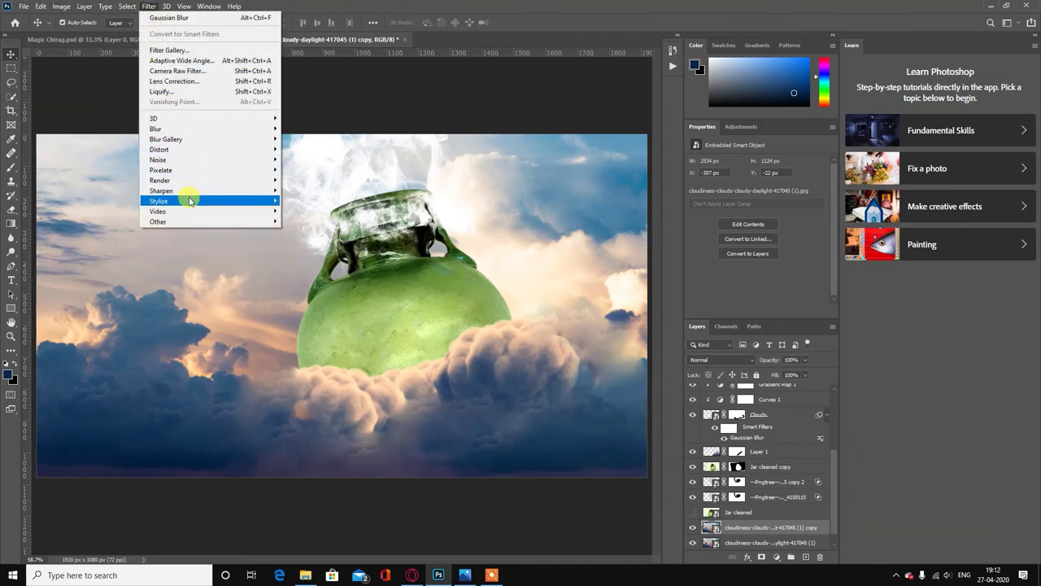
pyautogui.moveTo(155, 128)
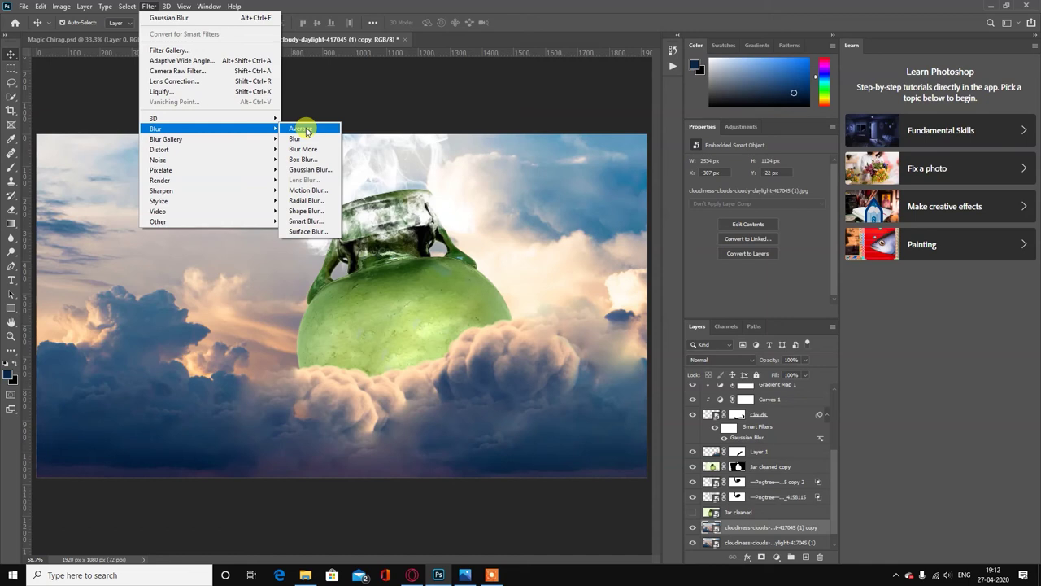
pyautogui.click(306, 131)
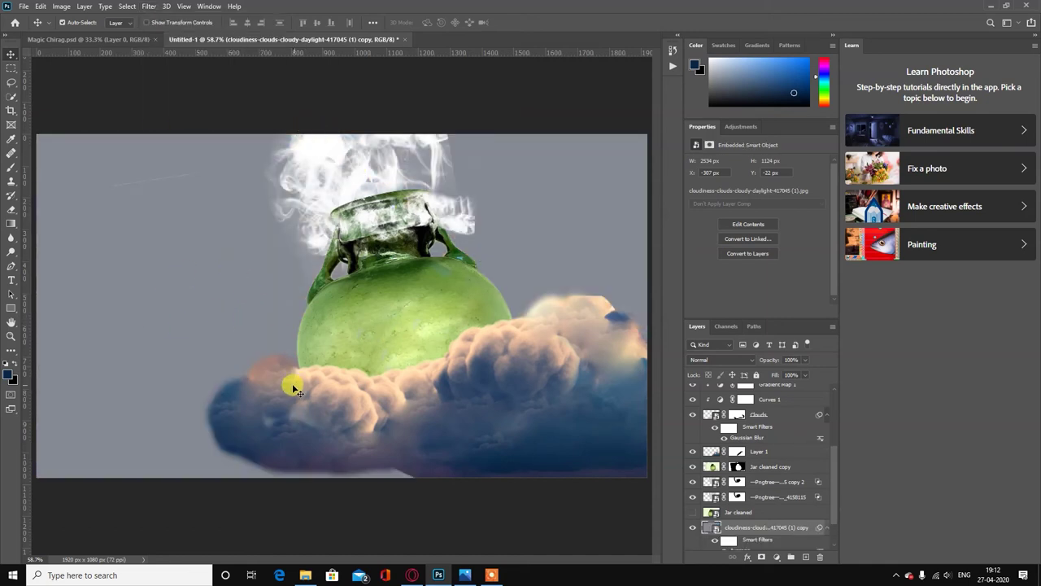
pyautogui.moveTo(756, 527)
pyautogui.mouseDown()
pyautogui.moveTo(757, 459)
pyautogui.moveTo(756, 492)
pyautogui.moveTo(739, 494)
pyautogui.mouseUp()
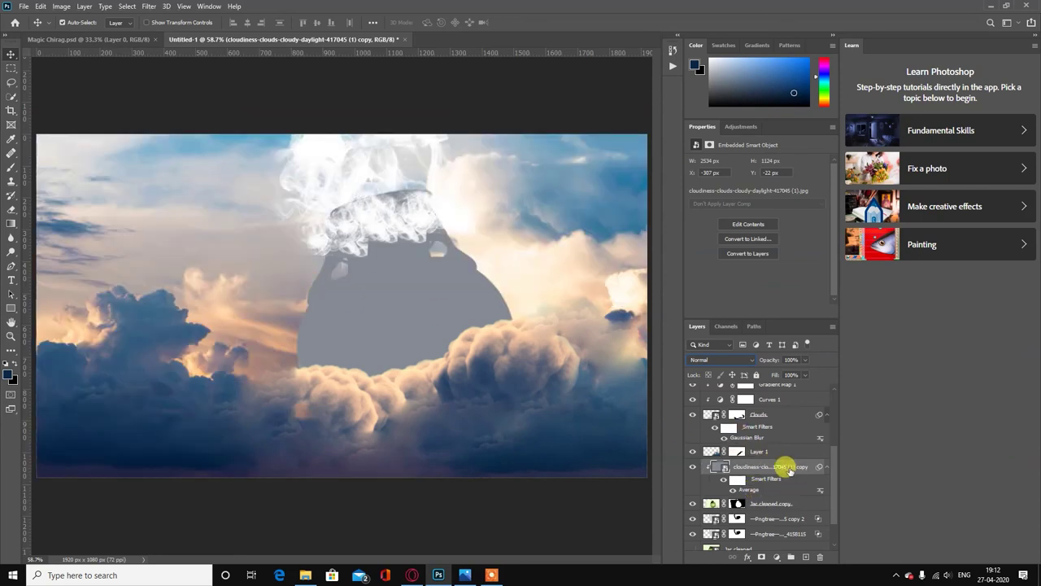
# Set the blurred cloud copy to Overlay and toggle its visibility to compare.
pyautogui.click(722, 360)
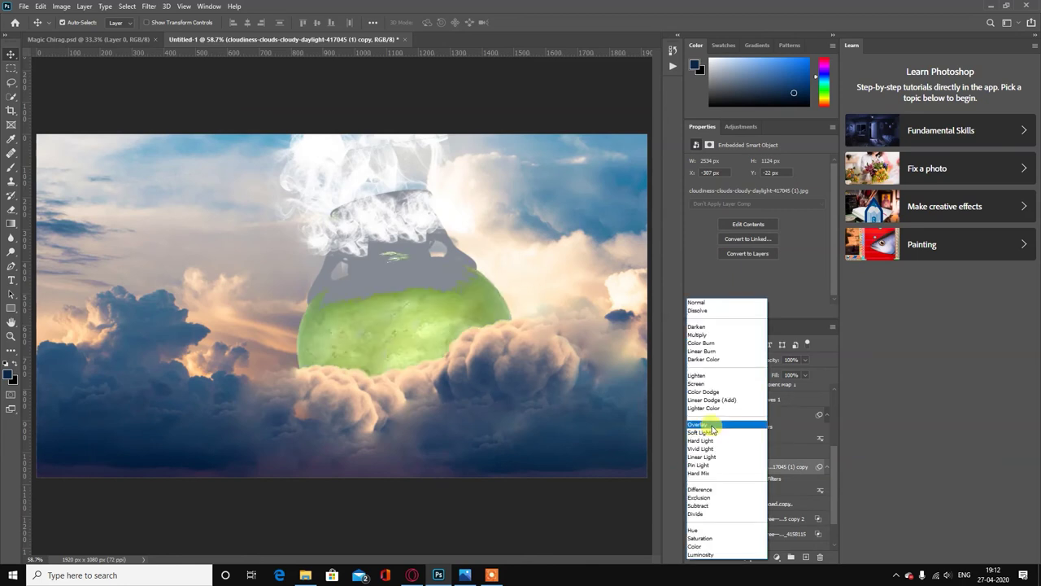
pyautogui.click(712, 425)
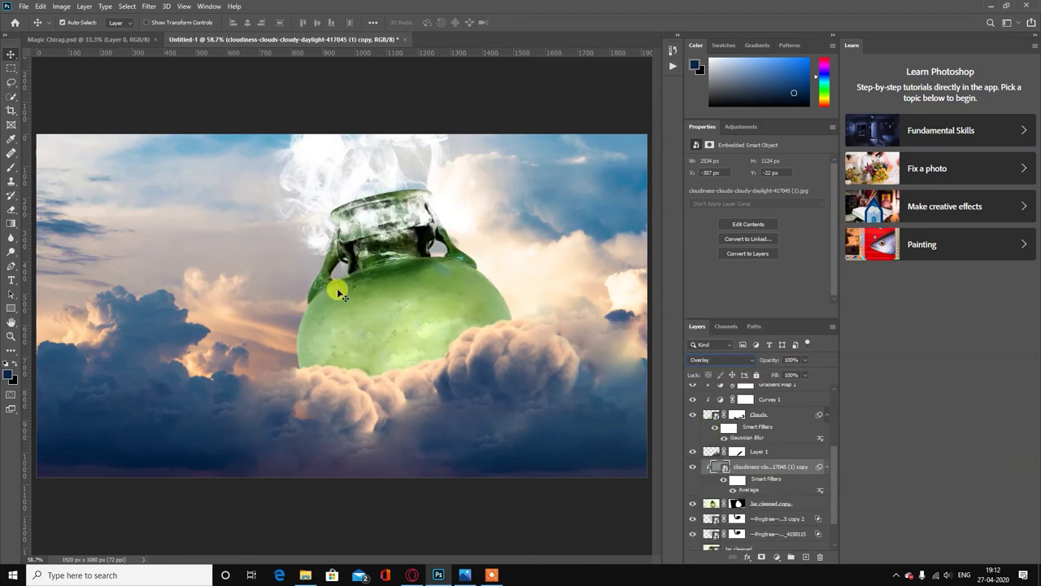
pyautogui.click(692, 466)
pyautogui.click(692, 466)
pyautogui.click(692, 467)
pyautogui.click(693, 466)
pyautogui.click(693, 466)
# Move the cloud copy just below Layer 2 and clip it to the layers beneath.
pyautogui.moveTo(785, 468)
pyautogui.mouseDown()
pyautogui.moveTo(803, 511)
pyautogui.moveTo(784, 507)
pyautogui.mouseUp()
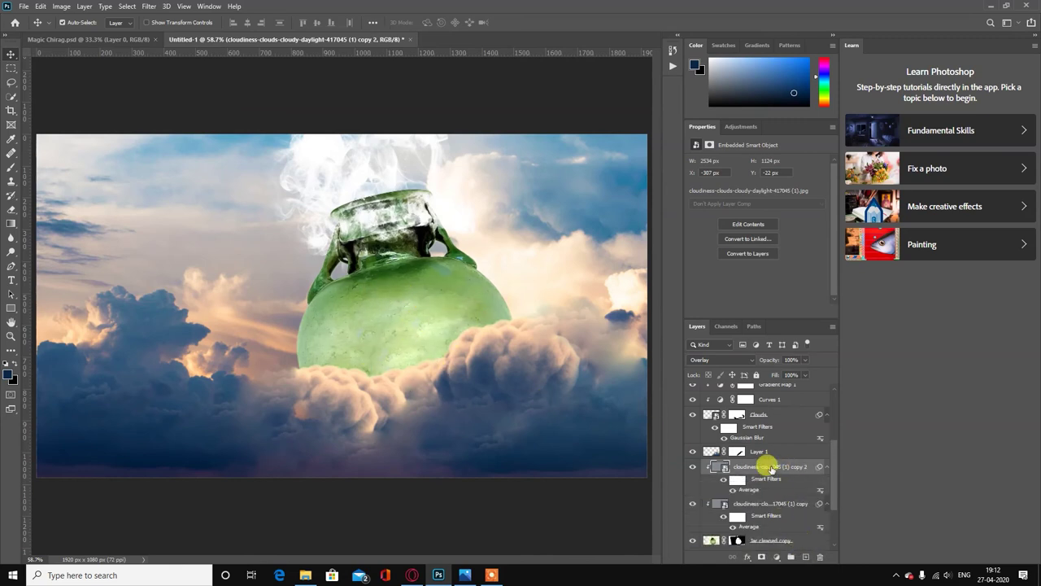
pyautogui.scroll(2, 769, 466)
pyautogui.scroll(1, 777, 480)
pyautogui.scroll(1, 773, 505)
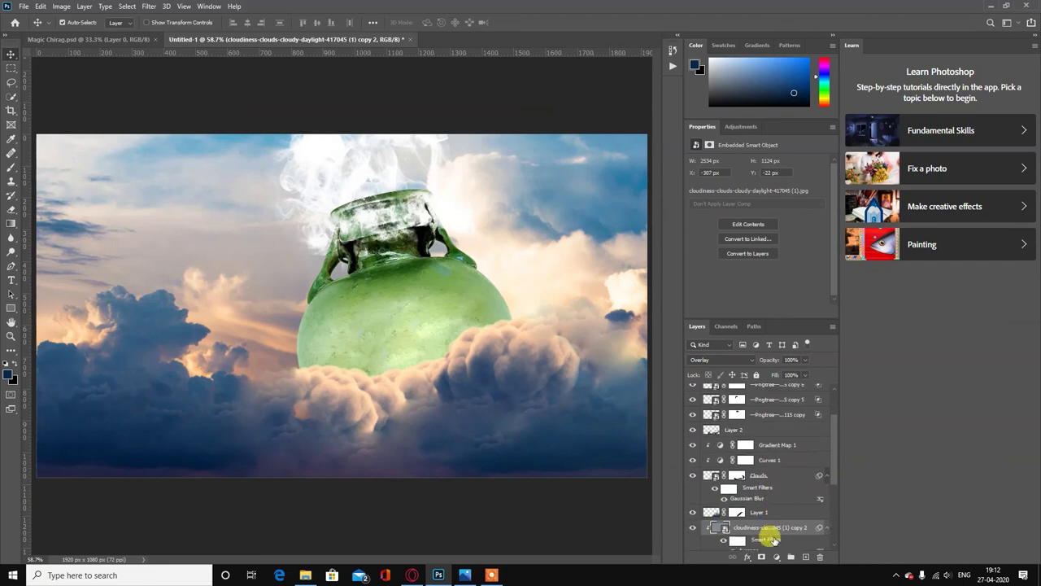
pyautogui.moveTo(772, 528); pyautogui.dragTo(785, 545)
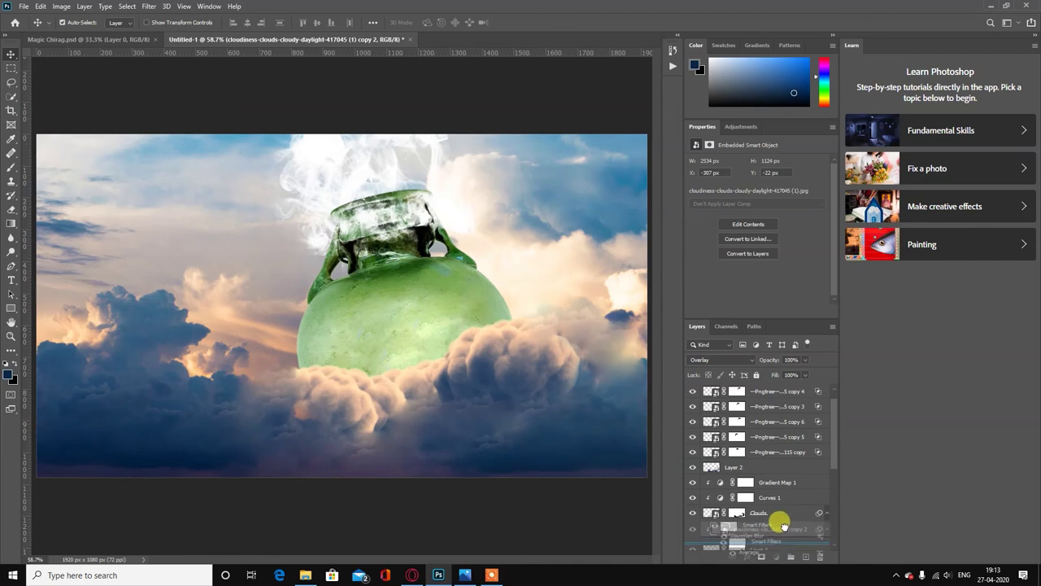
pyautogui.moveTo(788, 545); pyautogui.dragTo(770, 481)
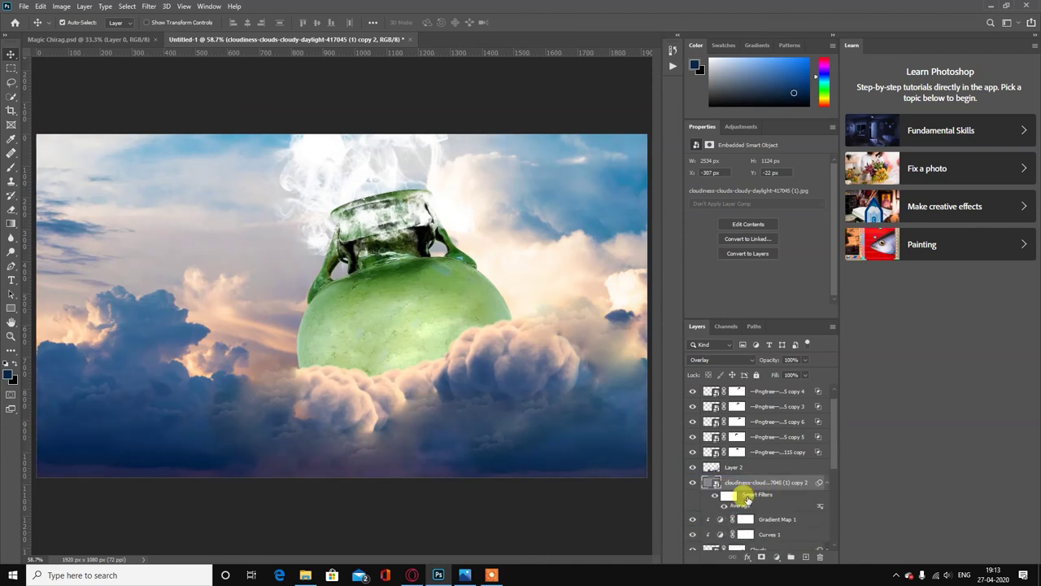
pyautogui.keyDown('alt'); pyautogui.click(713, 508); pyautogui.keyUp('alt')
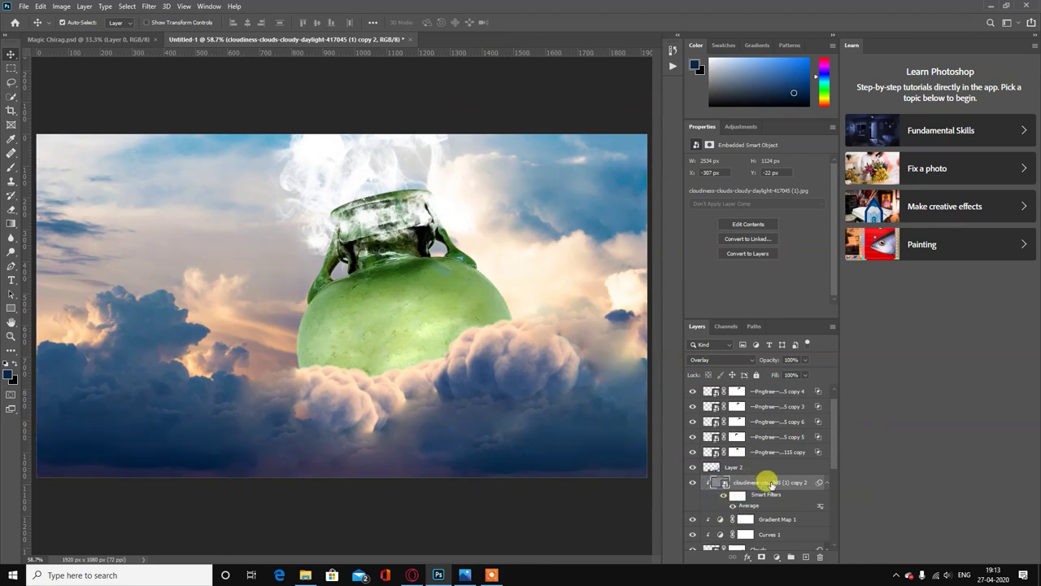
# Duplicate the cloud overlay copy and group the six smoke layers into Group 1.
pyautogui.moveTo(770, 484); pyautogui.dragTo(765, 458)
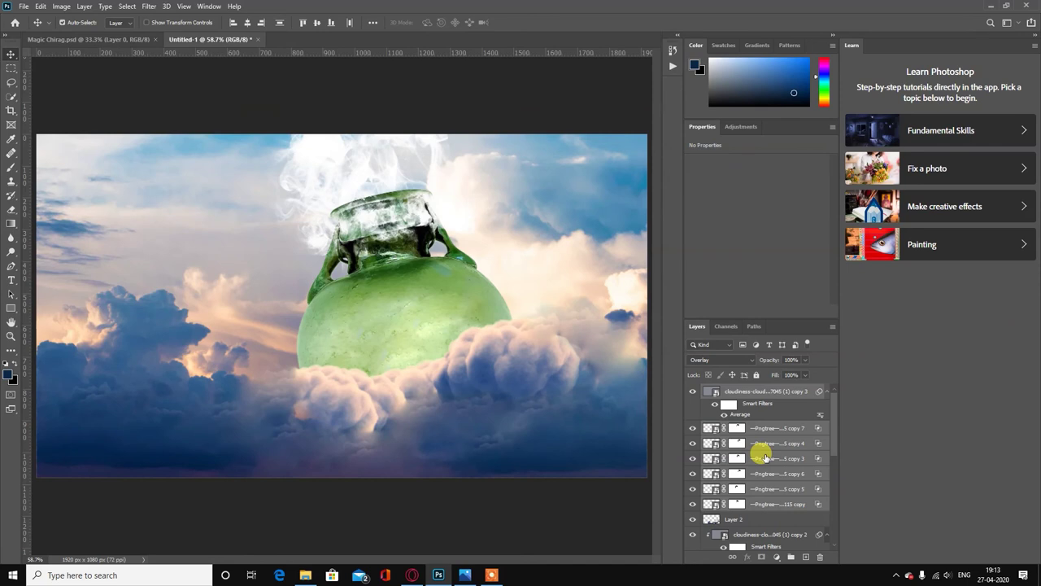
pyautogui.click(765, 428)
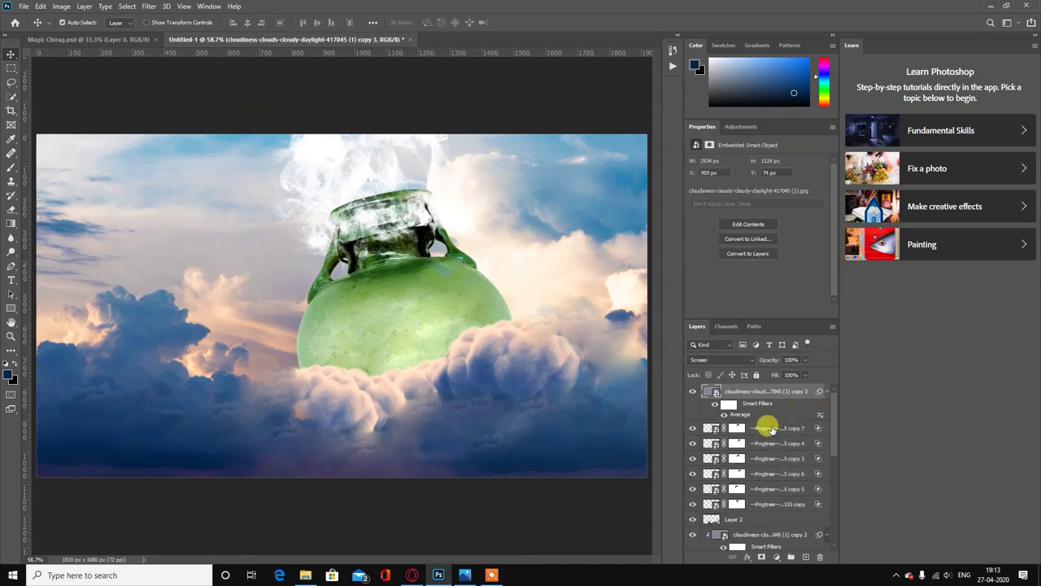
pyautogui.keyDown('shift'); pyautogui.click(771, 504); pyautogui.keyUp('shift')
pyautogui.hotkey('ctrl', 'g')
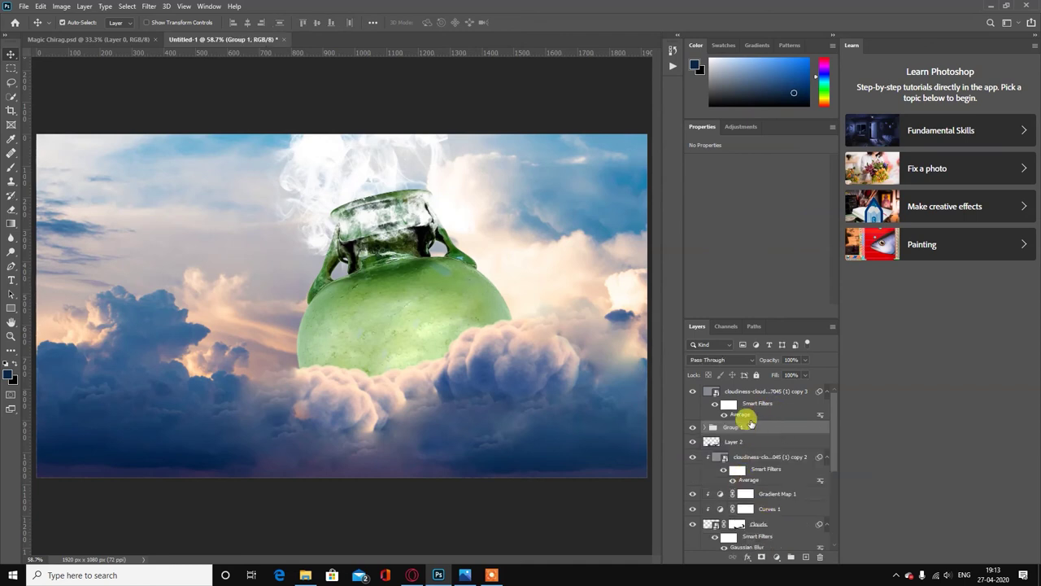
# Delete the spare cloud copy and brush white on the Clouds mask over the lower clouds.
pyautogui.moveTo(743, 420); pyautogui.dragTo(743, 392)
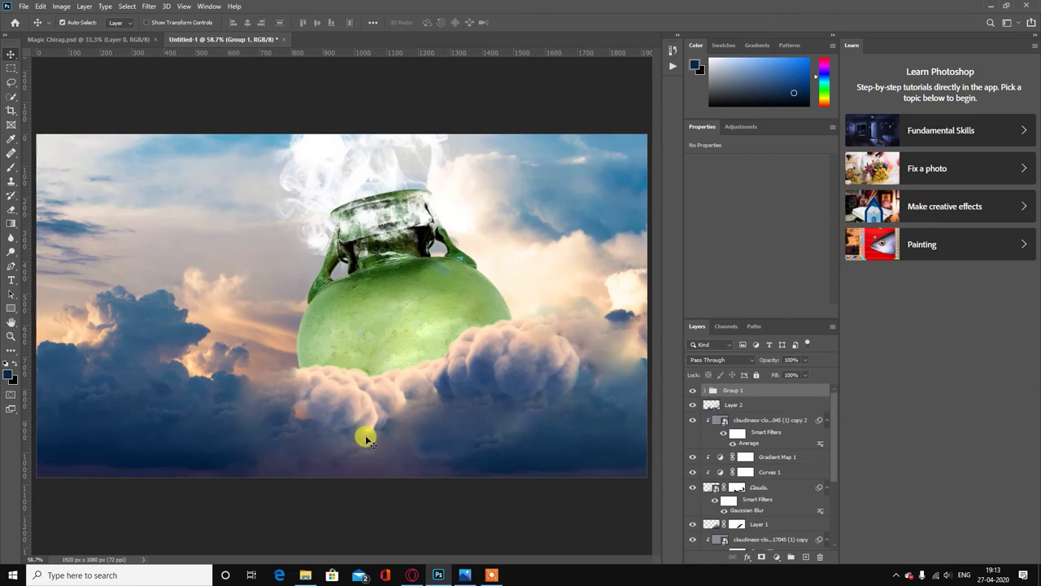
pyautogui.click(325, 414)
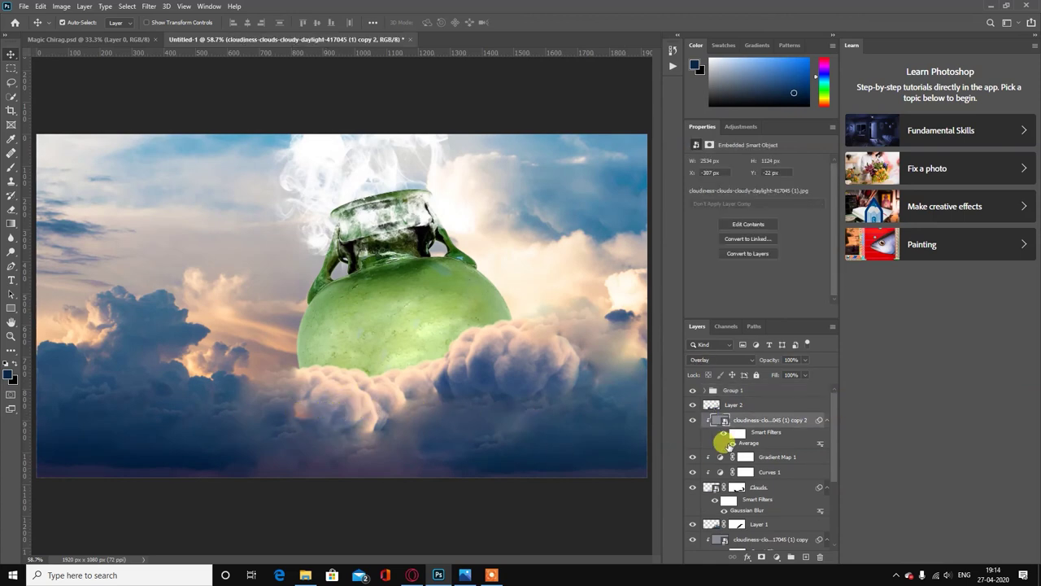
pyautogui.click(736, 487)
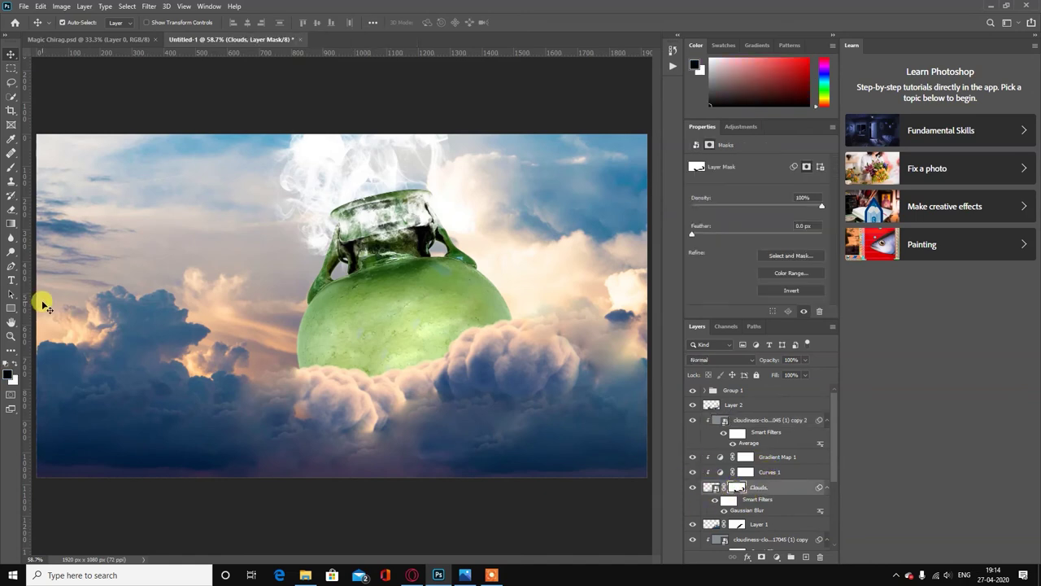
pyautogui.click(14, 362)
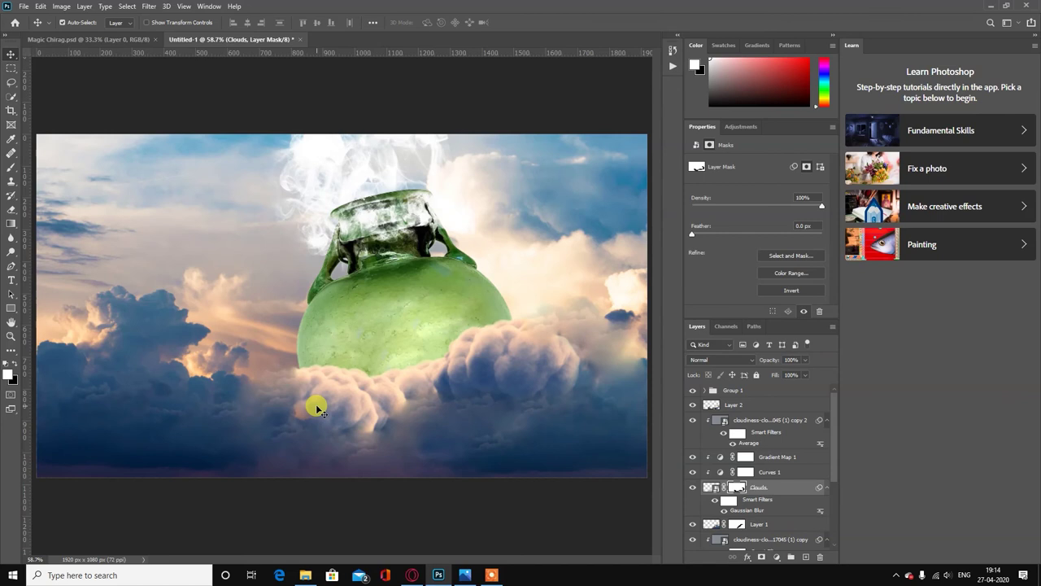
pyautogui.press('b')
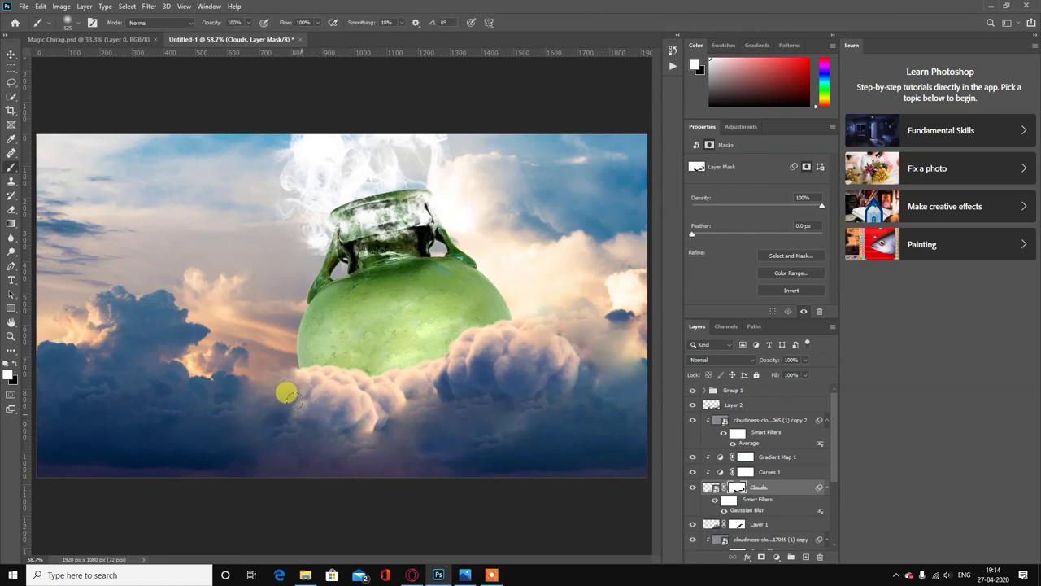
pyautogui.moveTo(281, 391); pyautogui.dragTo(374, 403)
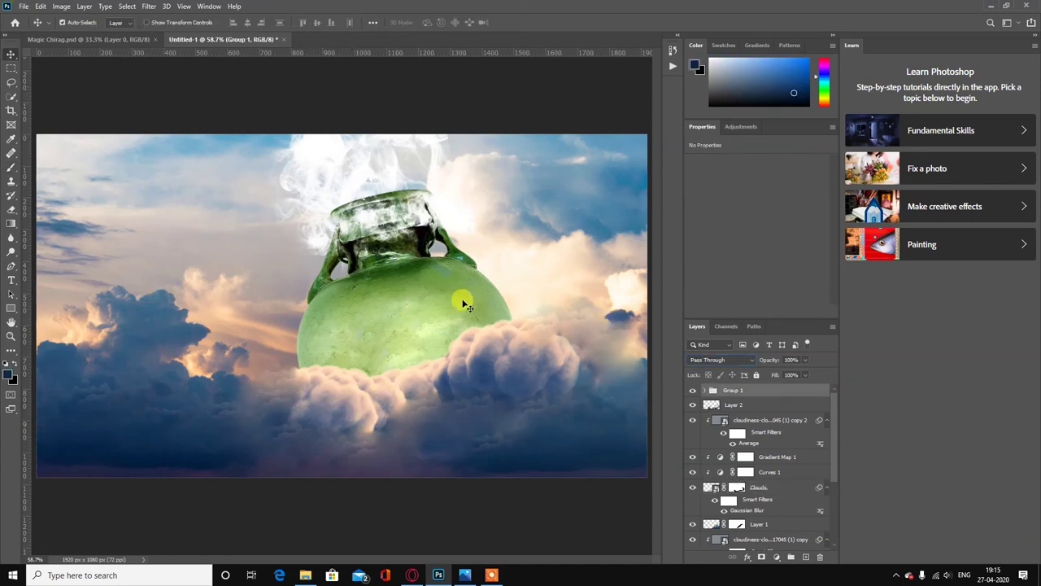
# Add a Color Balance adjustment and shift its shadows strongly toward cyan.
pyautogui.click(773, 560)
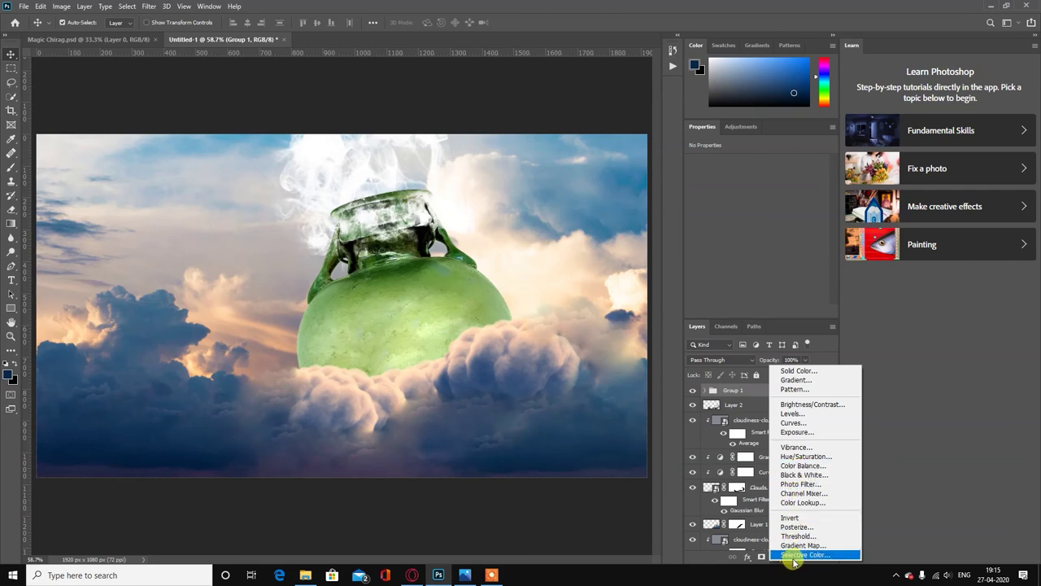
pyautogui.click(786, 468)
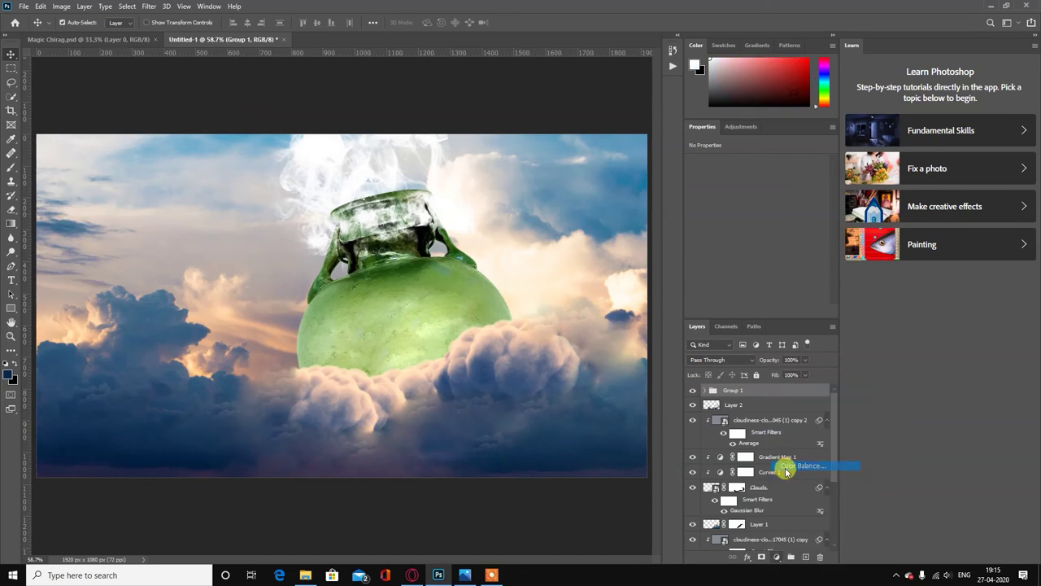
pyautogui.click(743, 165)
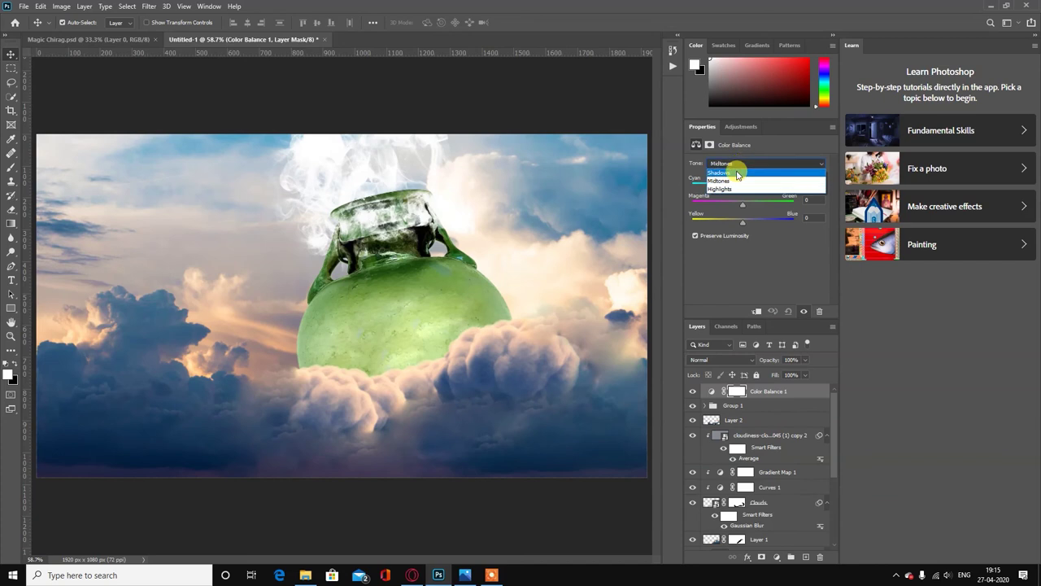
pyautogui.moveTo(748, 224); pyautogui.dragTo(745, 229)
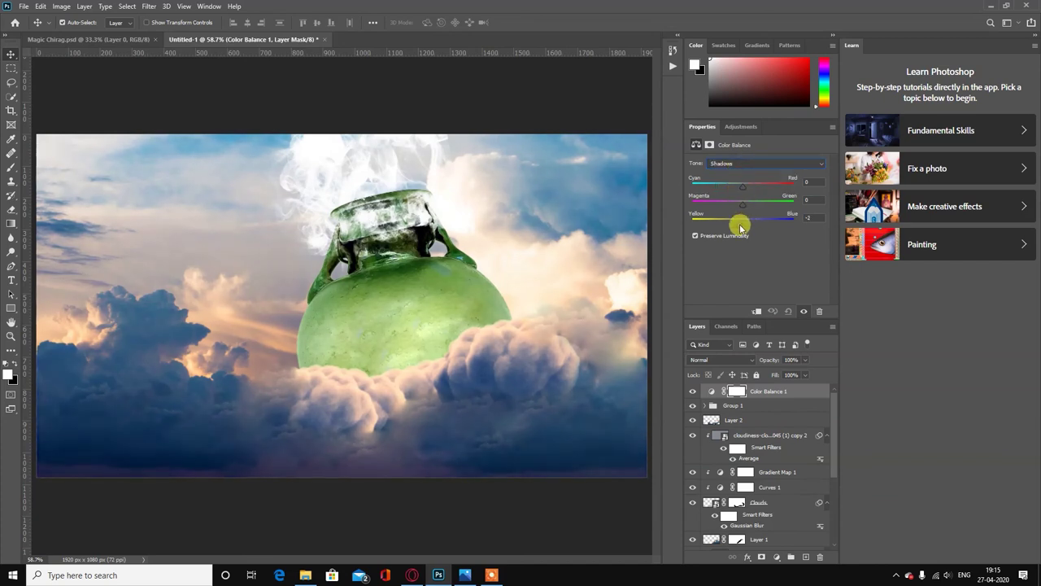
pyautogui.moveTo(739, 188); pyautogui.dragTo(720, 187)
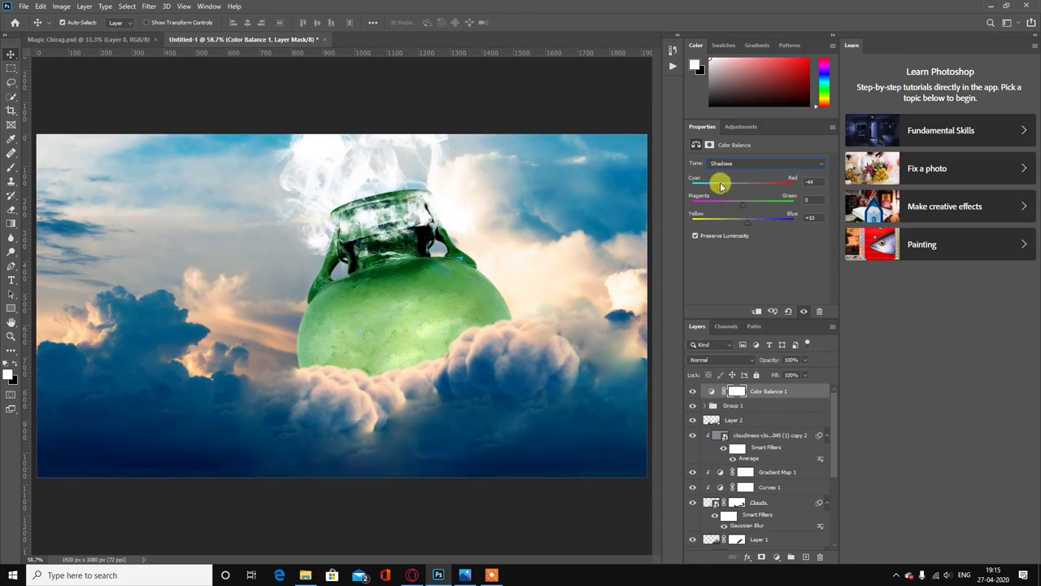
pyautogui.moveTo(747, 220); pyautogui.dragTo(739, 219)
# Warm the highlights: Cyan/Red +26, Magenta/Green -9, Yellow/Blue -11.
pyautogui.click(749, 164)
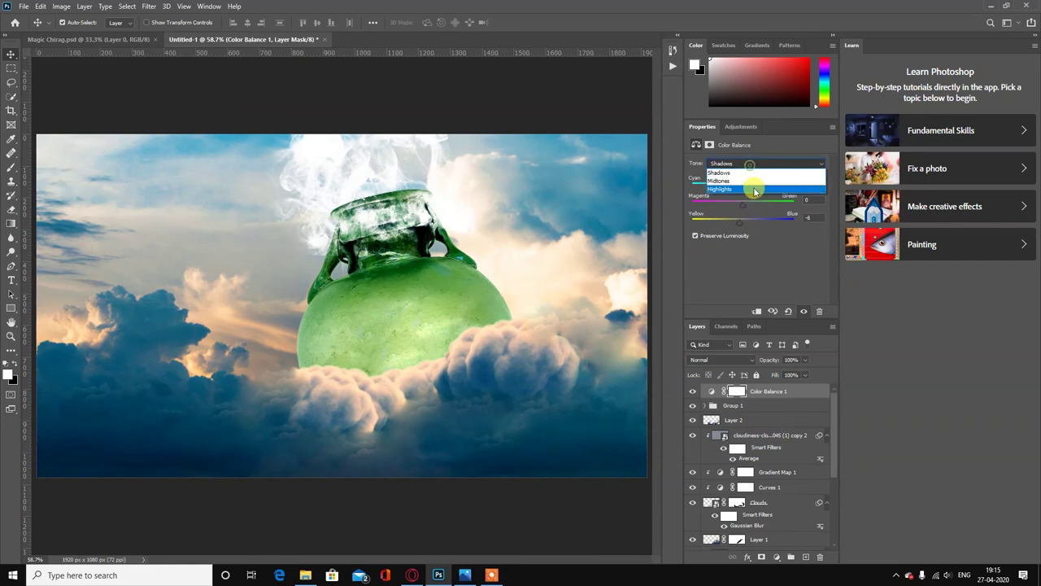
pyautogui.click(745, 189)
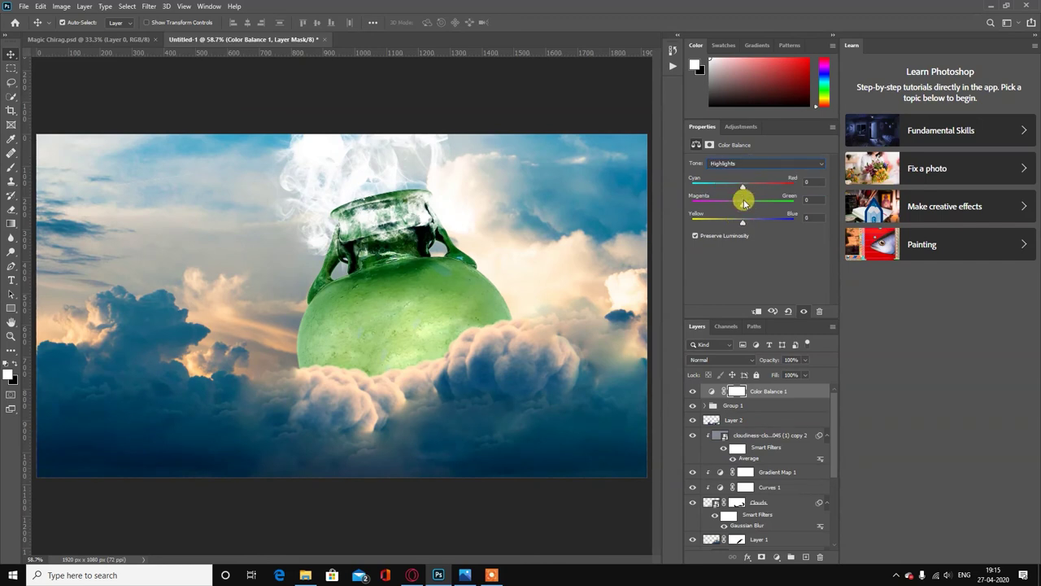
pyautogui.moveTo(742, 224); pyautogui.dragTo(735, 224)
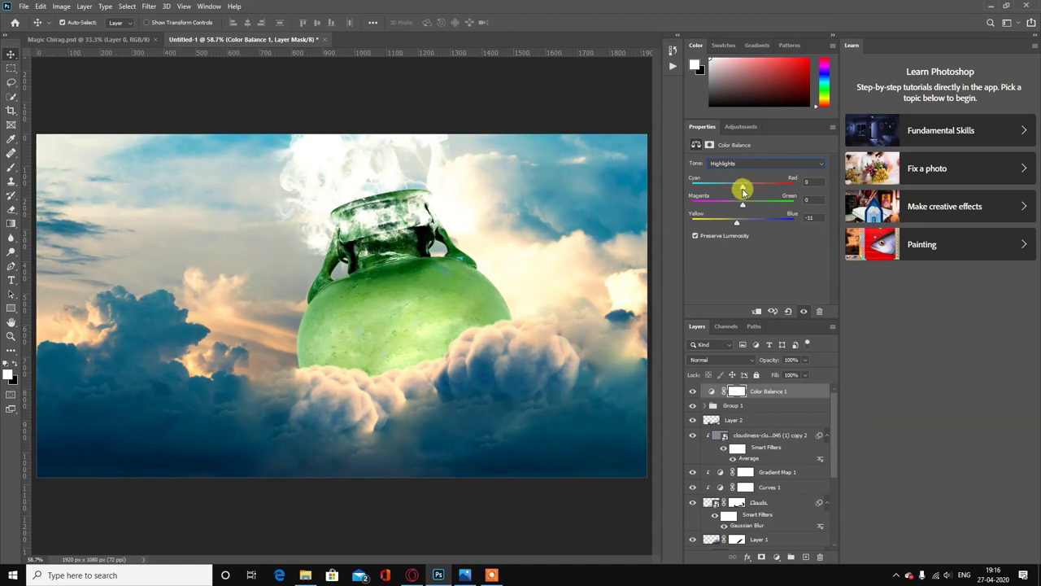
pyautogui.moveTo(746, 187)
pyautogui.mouseDown()
pyautogui.moveTo(759, 188)
pyautogui.moveTo(739, 207)
pyautogui.mouseUp()
# Select Group 1 and set its opacity to 88%.
pyautogui.click(771, 406)
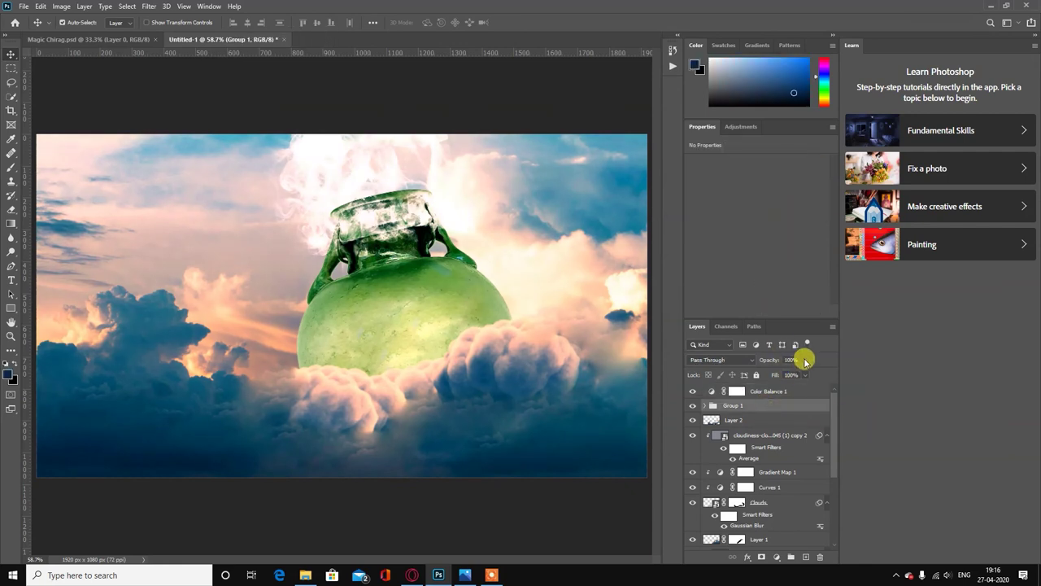
pyautogui.click(806, 360)
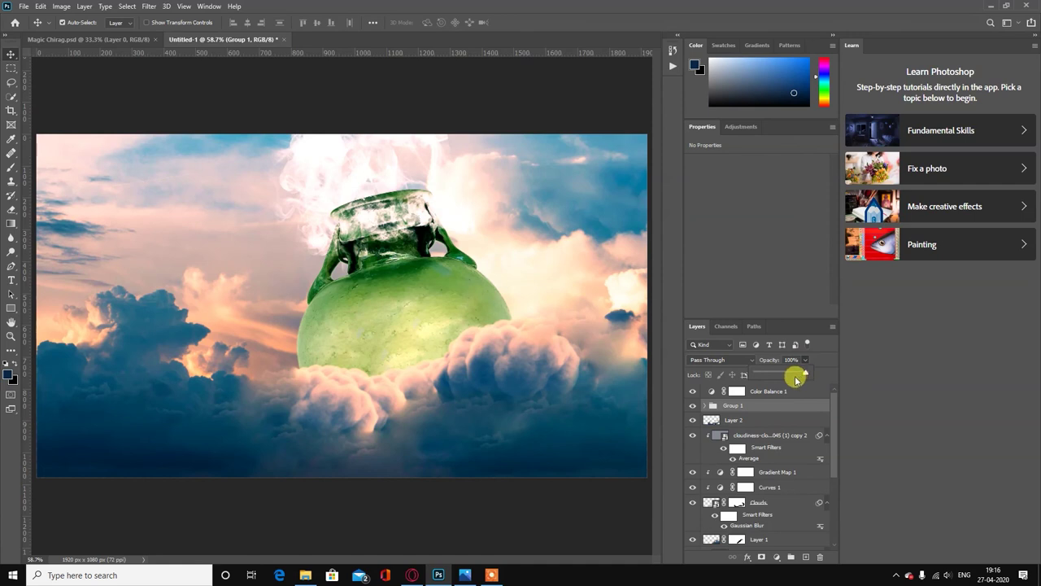
pyautogui.moveTo(805, 374); pyautogui.dragTo(800, 375)
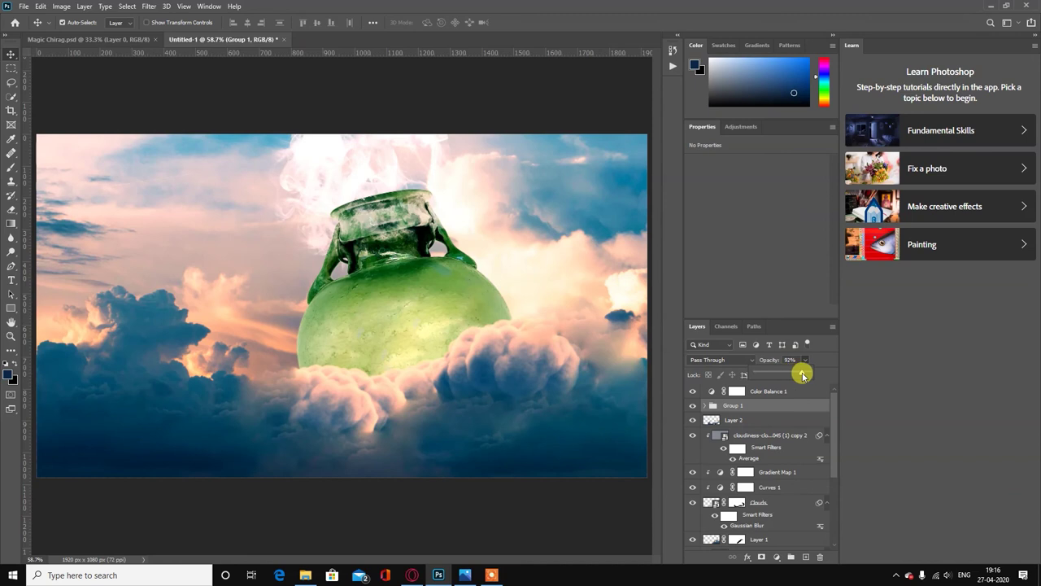
pyautogui.moveTo(803, 374); pyautogui.dragTo(800, 374)
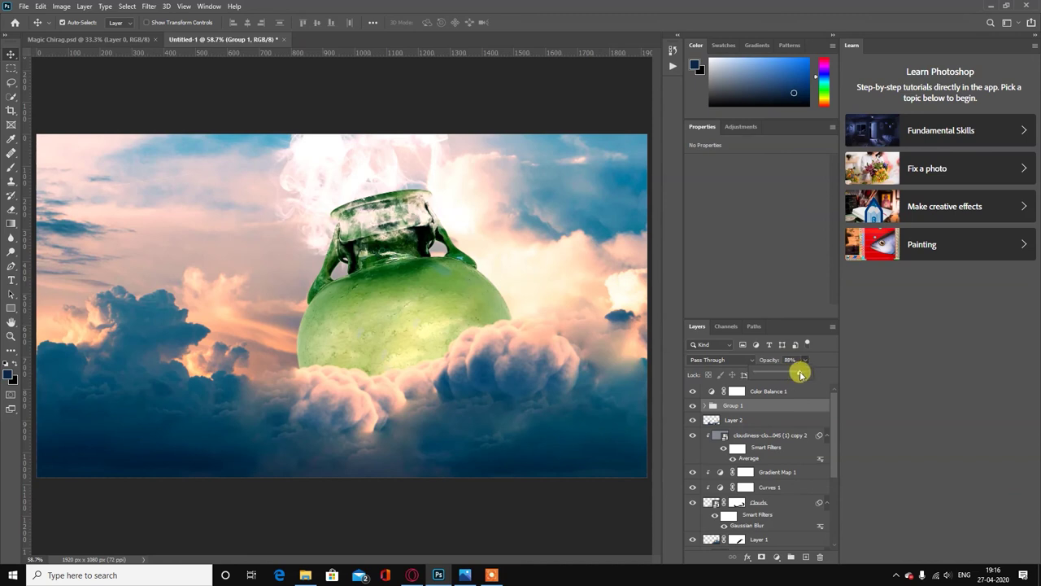
# Add a Selective Color layer above Color Balance 1 and adjust the Reds' cyan and yellow.
pyautogui.click(776, 557)
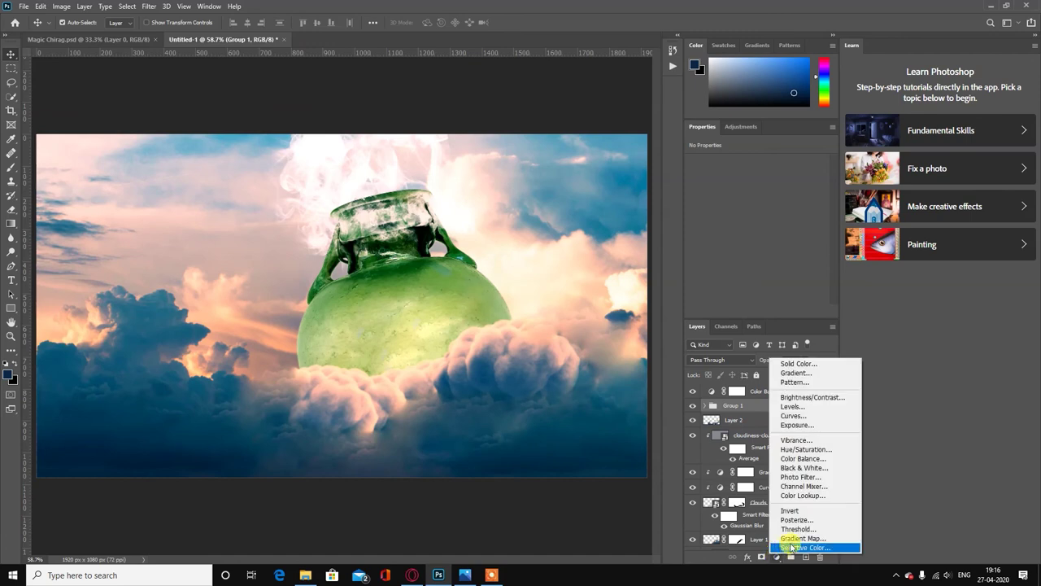
pyautogui.click(804, 548)
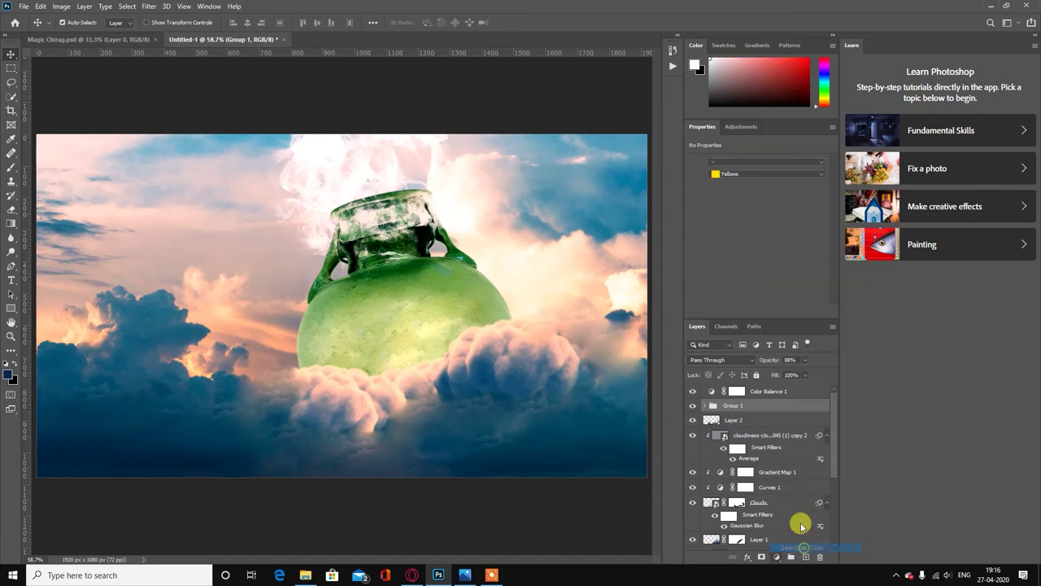
pyautogui.moveTo(770, 386); pyautogui.dragTo(769, 382)
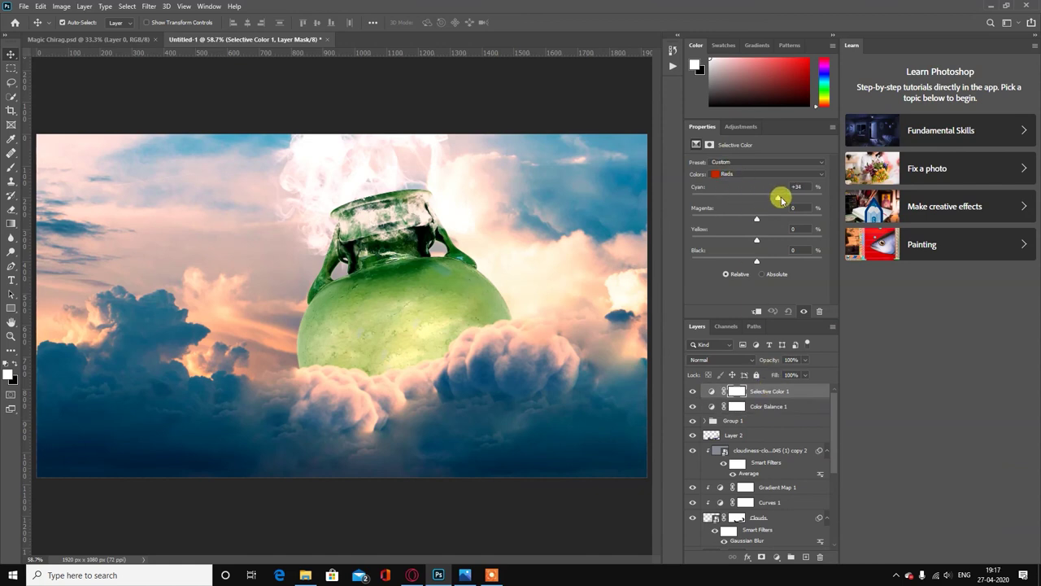
pyautogui.moveTo(756, 198); pyautogui.dragTo(753, 199)
pyautogui.moveTo(761, 241)
pyautogui.mouseDown()
pyautogui.moveTo(804, 238)
pyautogui.moveTo(677, 235)
pyautogui.moveTo(730, 234)
pyautogui.mouseUp()
pyautogui.moveTo(756, 198)
pyautogui.mouseDown()
pyautogui.moveTo(790, 200)
pyautogui.moveTo(761, 200)
pyautogui.moveTo(789, 202)
pyautogui.moveTo(777, 205)
pyautogui.moveTo(792, 220)
pyautogui.moveTo(732, 218)
pyautogui.moveTo(784, 218)
pyautogui.moveTo(758, 218)
pyautogui.moveTo(775, 219)
pyautogui.mouseUp()
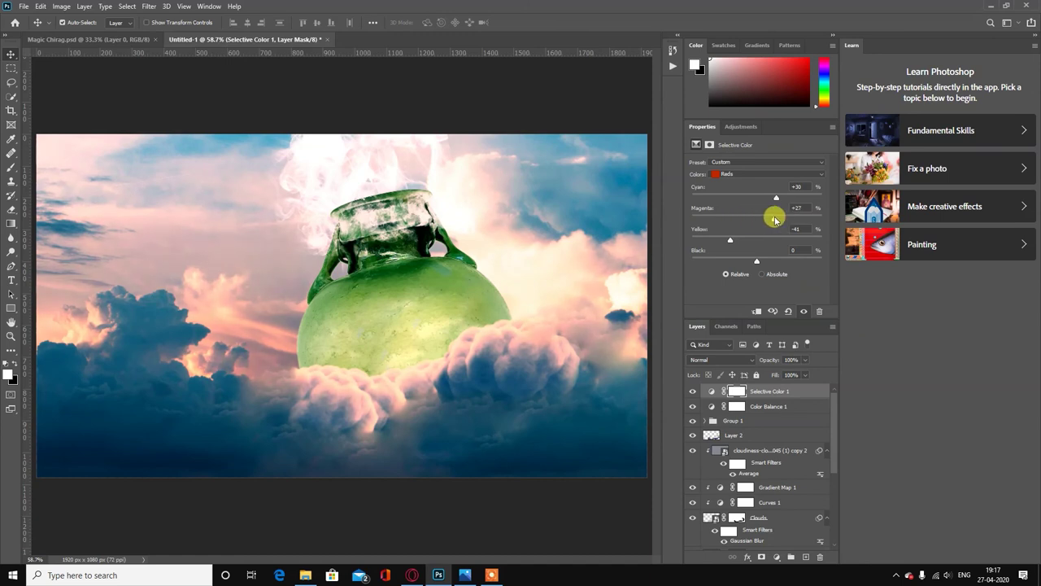
# Add yellow to the Yellows, and add yellow and remove cyan in the Greens.
pyautogui.click(761, 173)
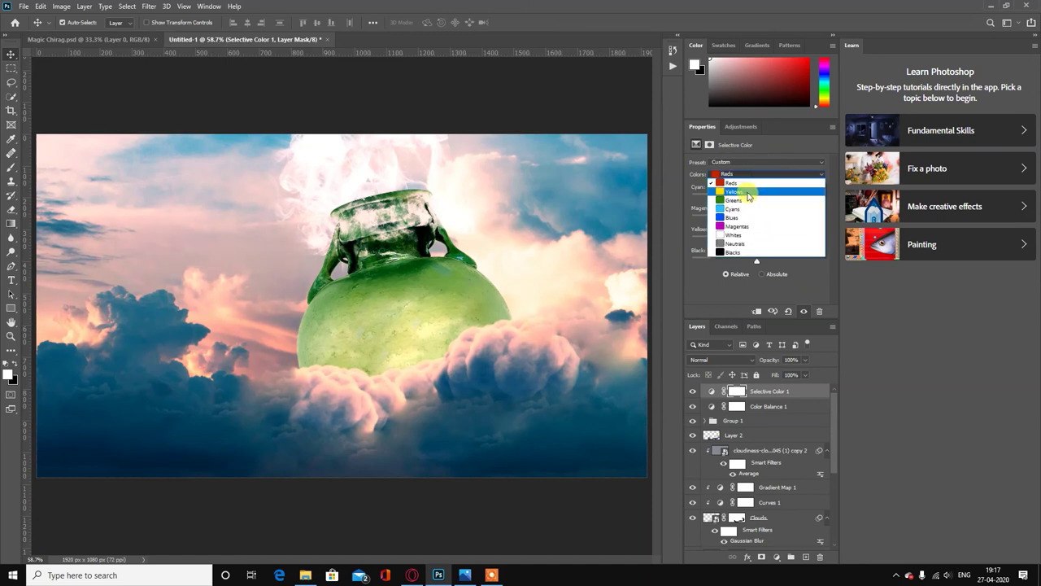
pyautogui.click(747, 193)
pyautogui.moveTo(756, 240)
pyautogui.mouseDown()
pyautogui.moveTo(791, 236)
pyautogui.moveTo(760, 244)
pyautogui.mouseUp()
pyautogui.moveTo(730, 244); pyautogui.dragTo(819, 240)
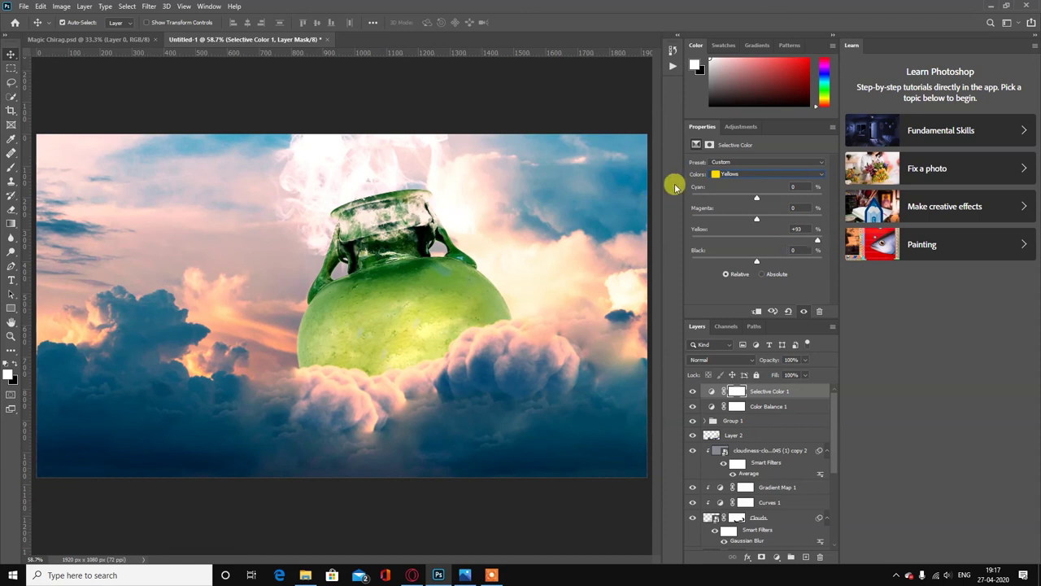
pyautogui.click(749, 174)
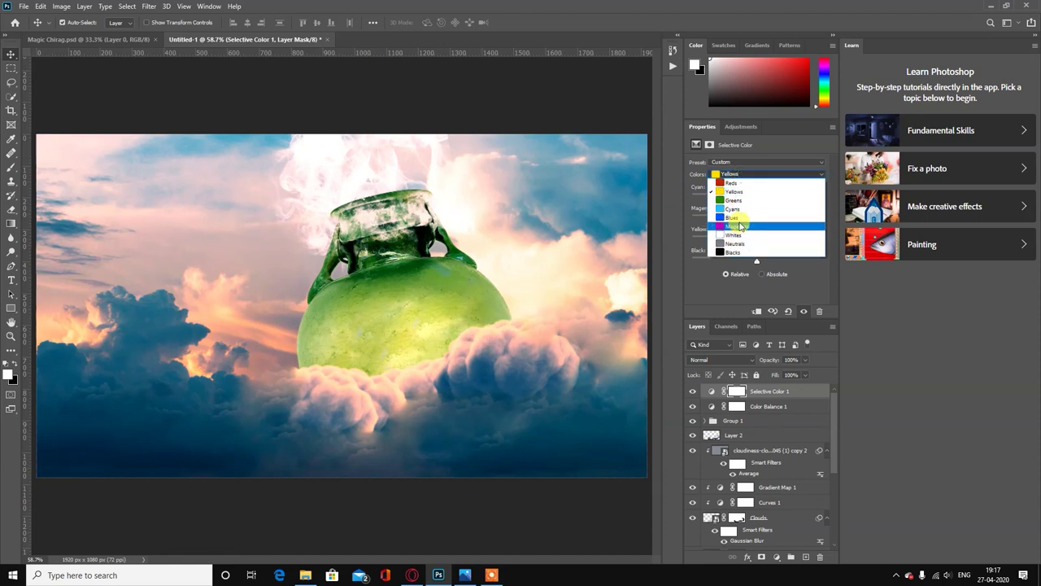
pyautogui.click(738, 203)
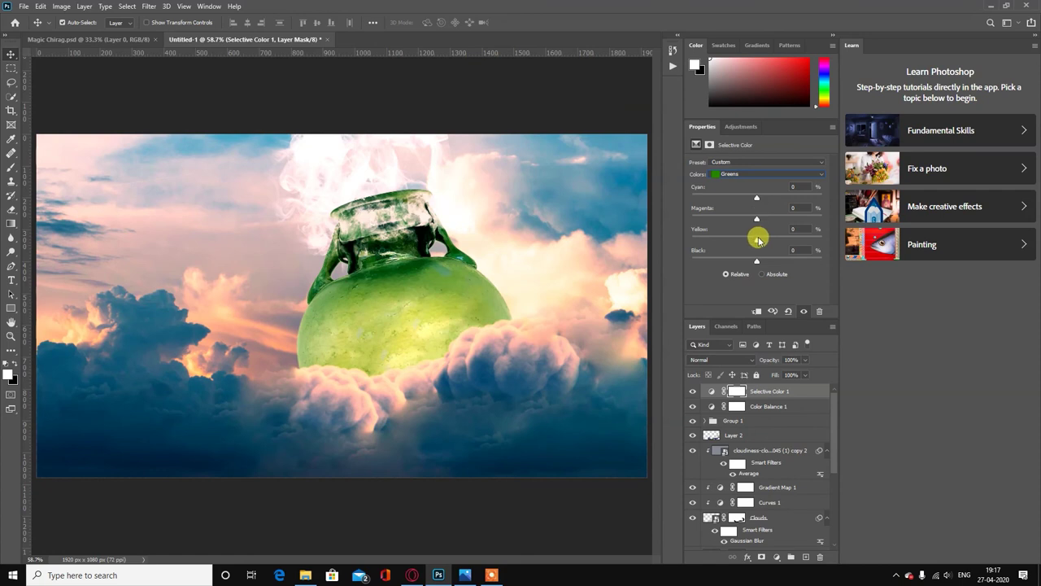
pyautogui.moveTo(756, 240); pyautogui.dragTo(784, 246)
pyautogui.moveTo(756, 198)
pyautogui.mouseDown()
pyautogui.moveTo(811, 195)
pyautogui.moveTo(713, 203)
pyautogui.moveTo(786, 200)
pyautogui.mouseUp()
# In Selective Color, adjust cyan and reduce yellow in the Cyans range.
pyautogui.click(762, 175)
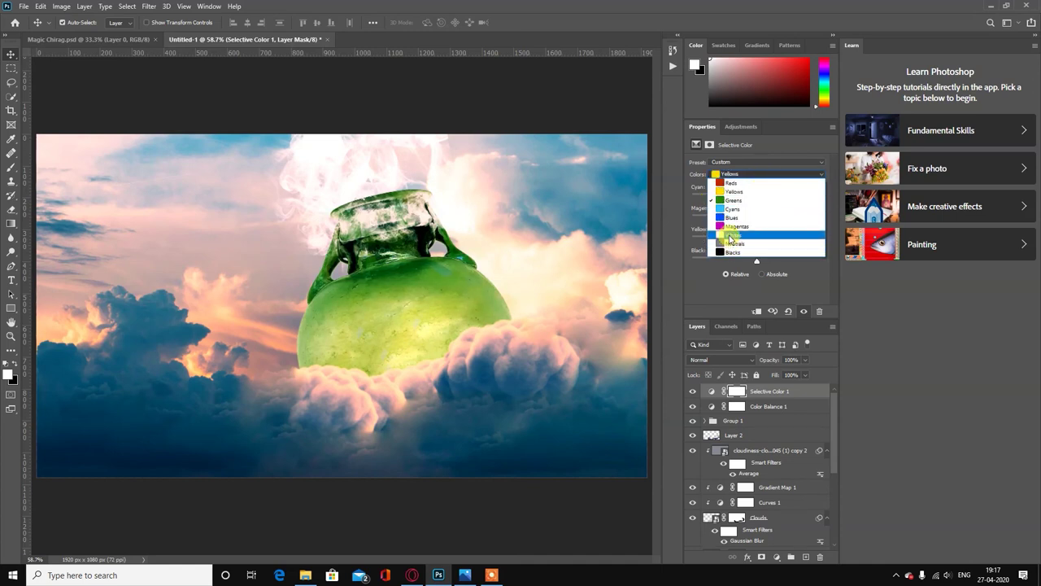
pyautogui.click(732, 209)
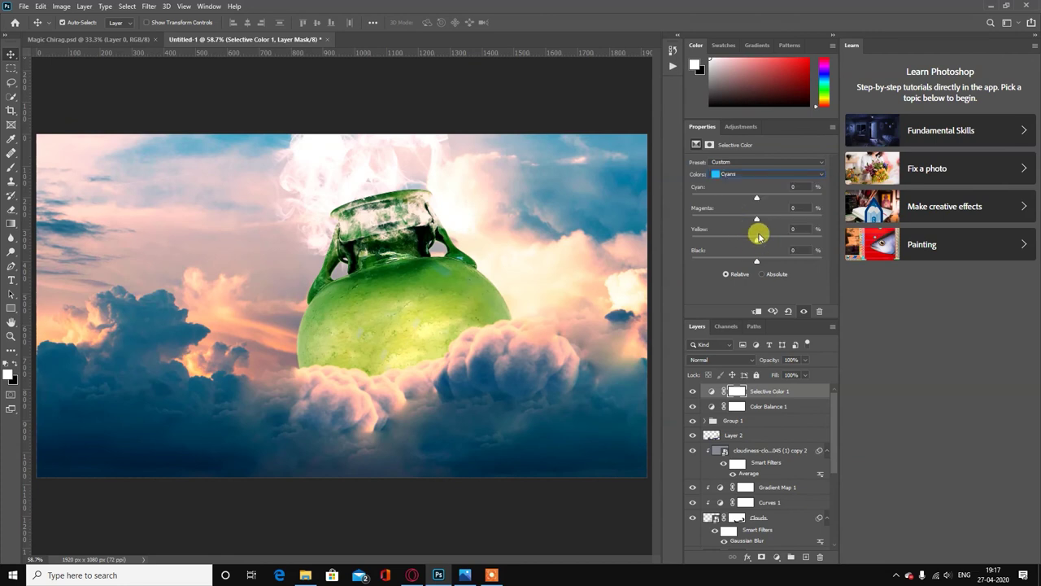
pyautogui.moveTo(756, 198)
pyautogui.mouseDown()
pyautogui.moveTo(783, 197)
pyautogui.moveTo(703, 196)
pyautogui.moveTo(730, 195)
pyautogui.mouseUp()
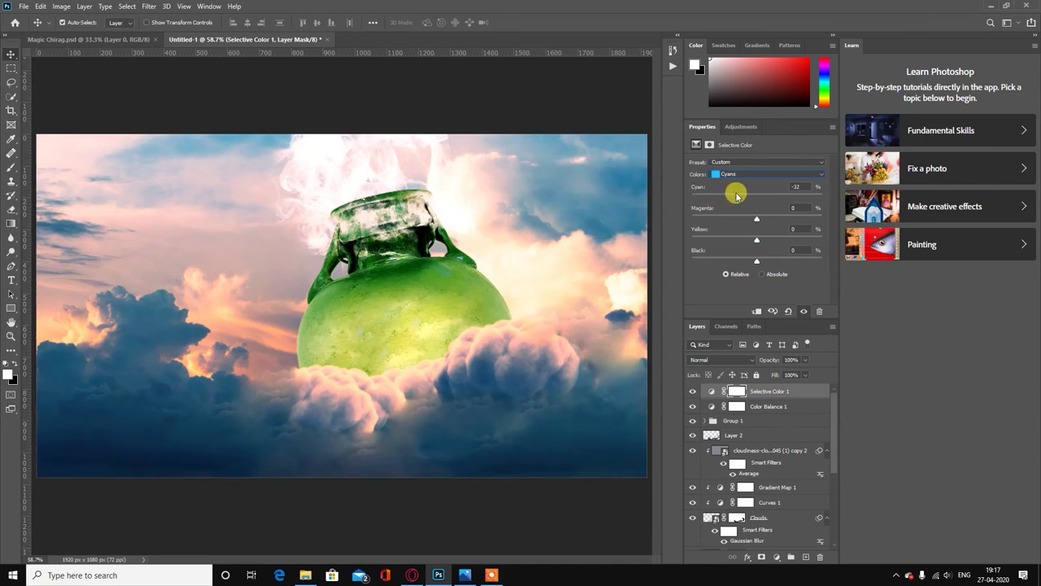
pyautogui.moveTo(755, 244)
pyautogui.mouseDown()
pyautogui.moveTo(792, 237)
pyautogui.moveTo(748, 245)
pyautogui.moveTo(769, 243)
pyautogui.moveTo(759, 239)
pyautogui.moveTo(781, 216)
pyautogui.moveTo(747, 221)
pyautogui.moveTo(756, 181)
pyautogui.mouseUp()
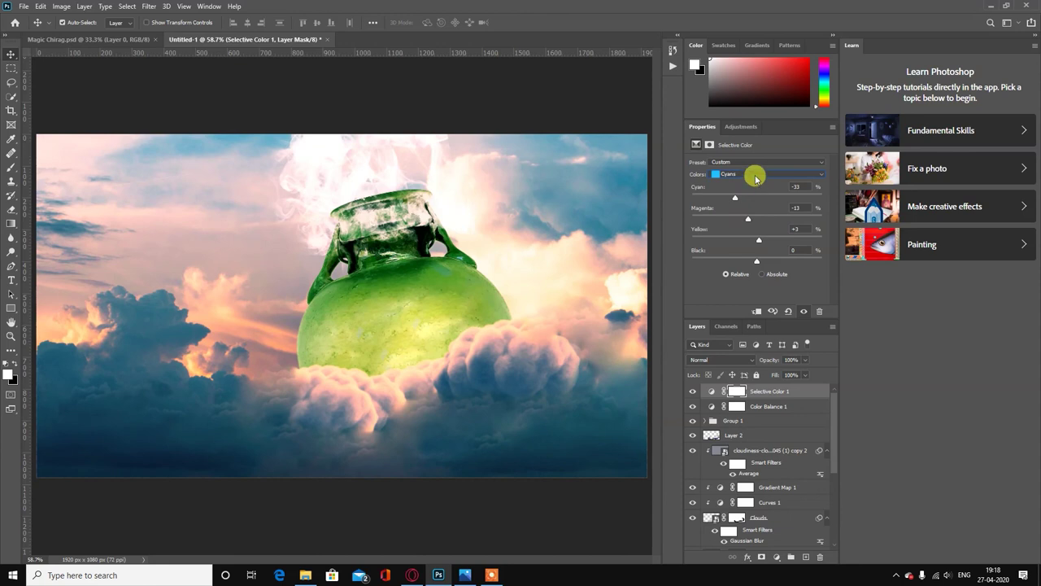
# Add yellow to the Blues and Magentas ranges.
pyautogui.click(756, 175)
pyautogui.click(743, 219)
pyautogui.moveTo(755, 240)
pyautogui.mouseDown()
pyautogui.moveTo(813, 237)
pyautogui.moveTo(789, 239)
pyautogui.mouseUp()
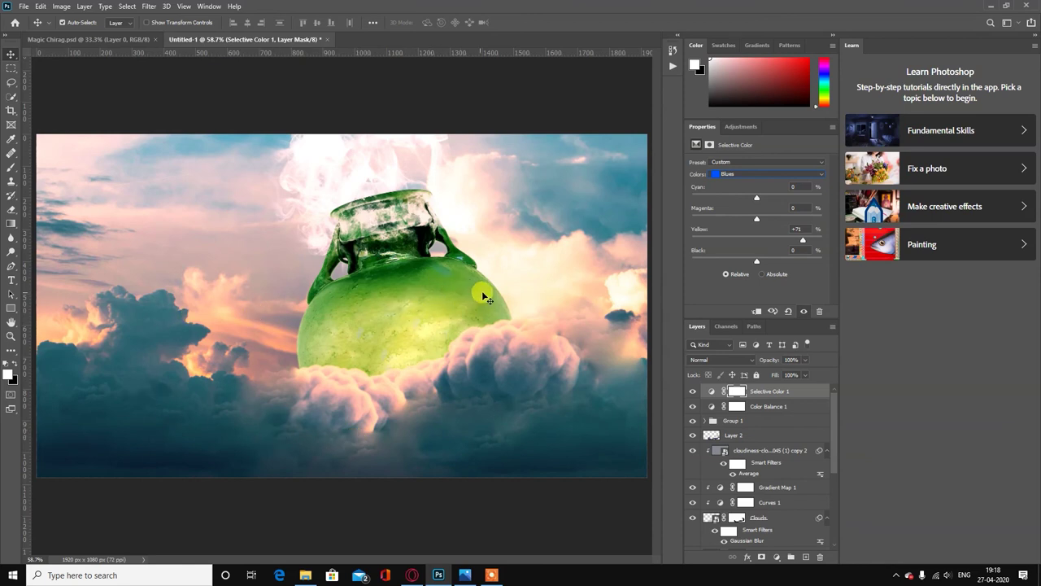
pyautogui.click(764, 174)
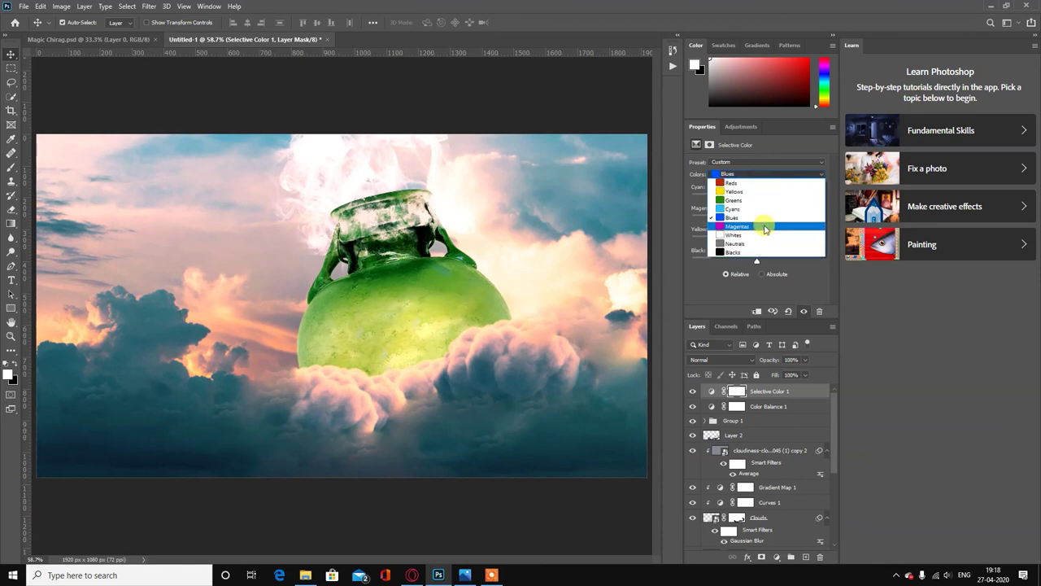
pyautogui.click(764, 226)
pyautogui.moveTo(756, 239)
pyautogui.mouseDown()
pyautogui.moveTo(813, 245)
pyautogui.moveTo(767, 247)
pyautogui.moveTo(769, 220)
pyautogui.mouseUp()
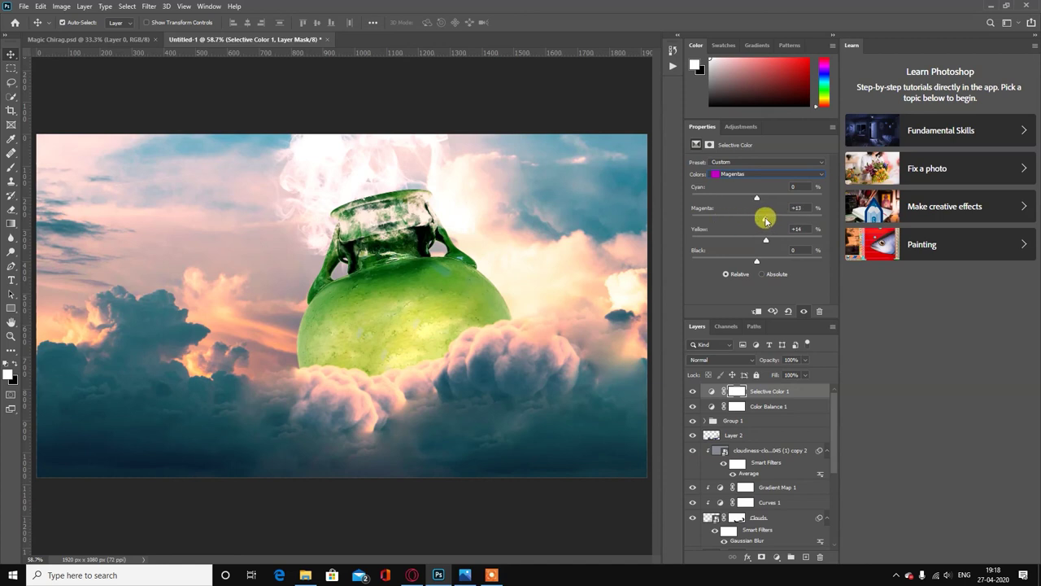
pyautogui.click(748, 173)
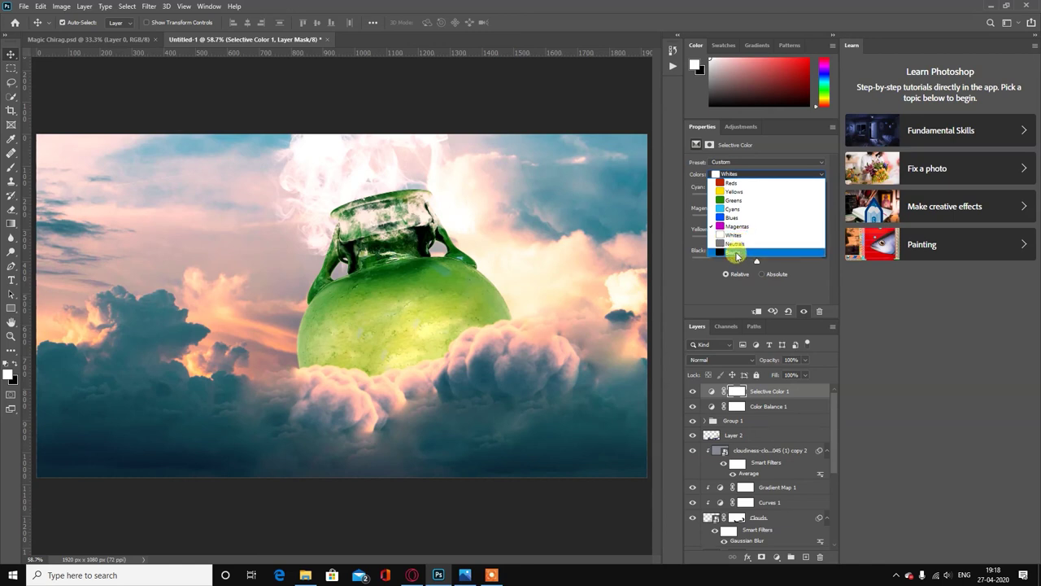
# Adjust yellow and cyan in the Whites range.
pyautogui.click(736, 235)
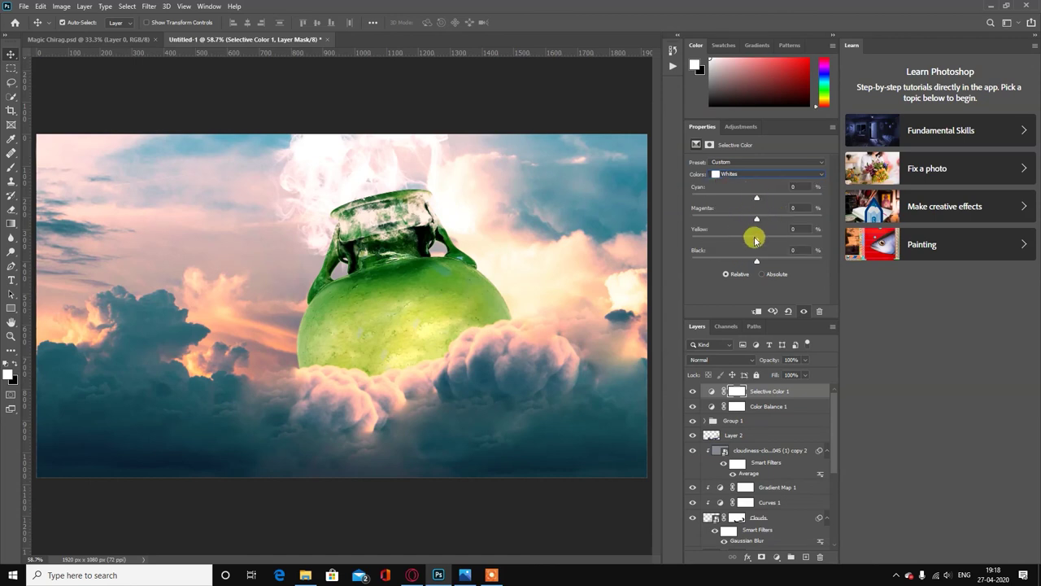
pyautogui.moveTo(757, 241)
pyautogui.mouseDown()
pyautogui.moveTo(724, 242)
pyautogui.moveTo(771, 242)
pyautogui.mouseUp()
pyautogui.moveTo(755, 199); pyautogui.dragTo(735, 202)
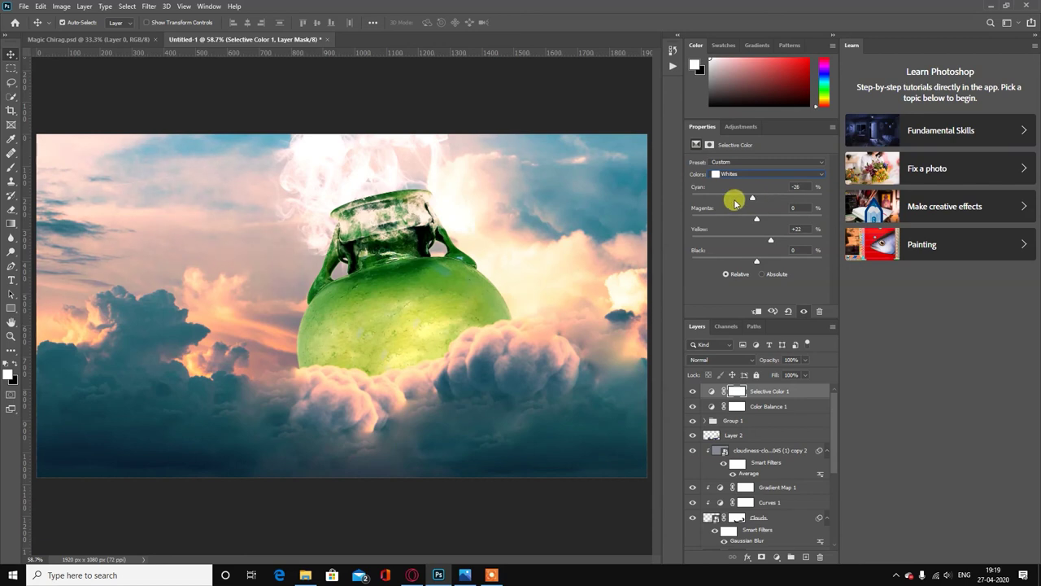
pyautogui.moveTo(735, 203)
pyautogui.mouseDown()
pyautogui.moveTo(790, 220)
pyautogui.moveTo(764, 229)
pyautogui.mouseUp()
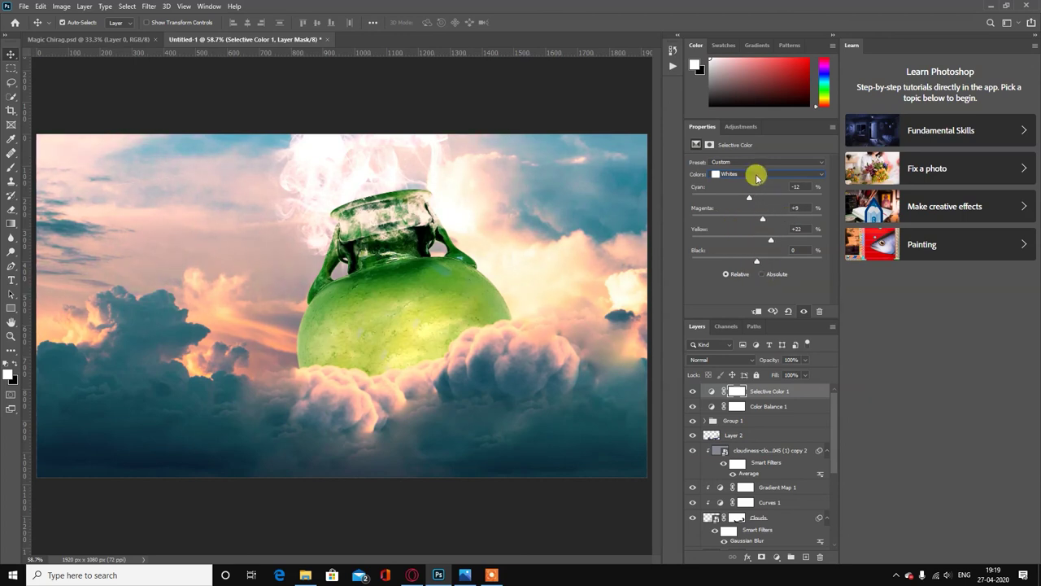
# Warm the Neutrals slightly with yellow, nudge cyan, and lighten them slightly.
pyautogui.click(757, 174)
pyautogui.click(743, 231)
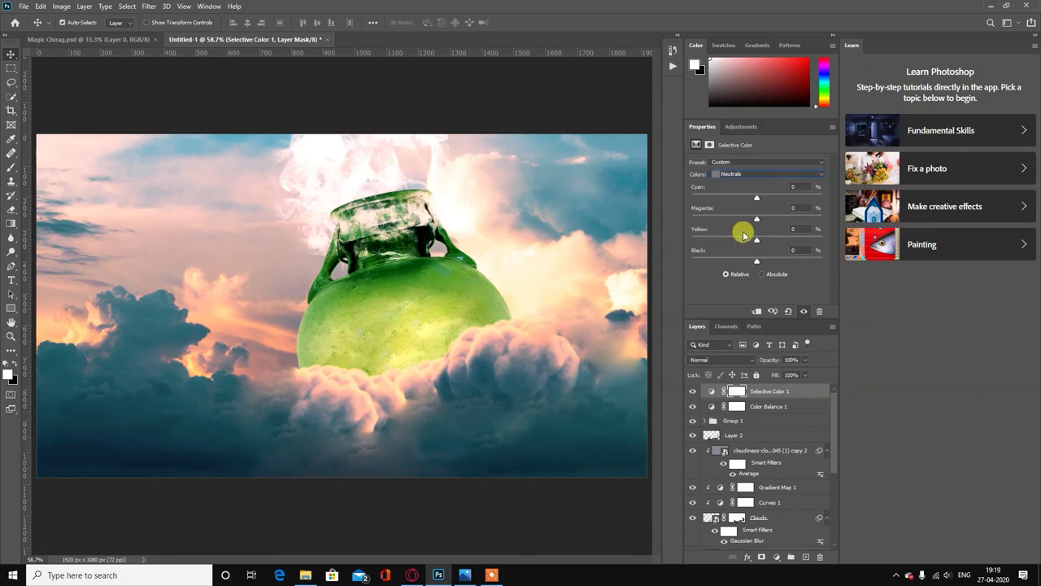
pyautogui.moveTo(758, 240); pyautogui.dragTo(757, 245)
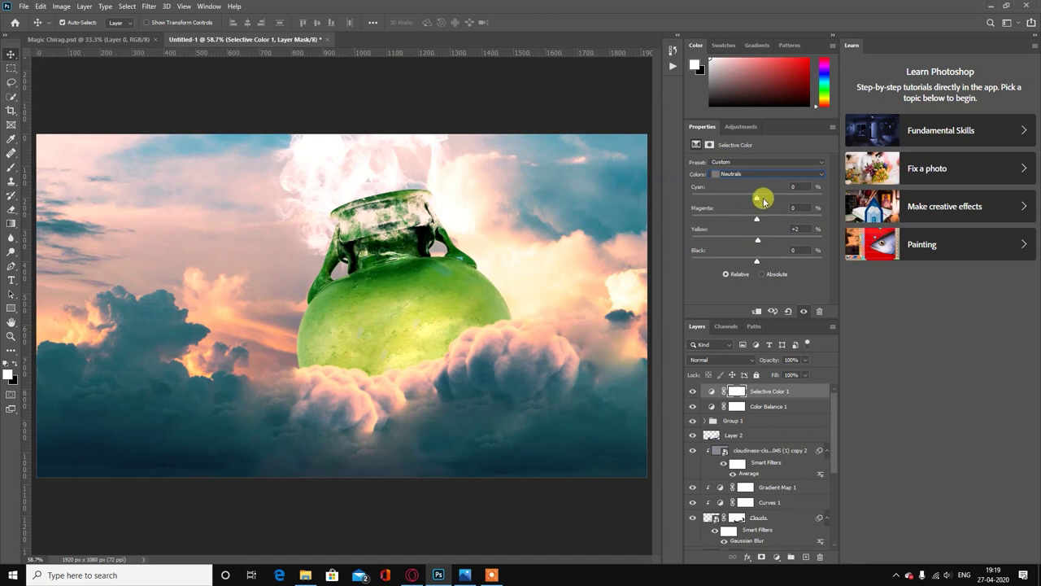
pyautogui.moveTo(754, 200)
pyautogui.mouseDown()
pyautogui.moveTo(776, 200)
pyautogui.moveTo(738, 199)
pyautogui.moveTo(754, 198)
pyautogui.mouseUp()
pyautogui.moveTo(759, 261)
pyautogui.mouseDown()
pyautogui.moveTo(773, 256)
pyautogui.moveTo(761, 262)
pyautogui.mouseUp()
# Tune the Blacks: yellow down to -27 with slight magenta and black tweaks.
pyautogui.click(748, 174)
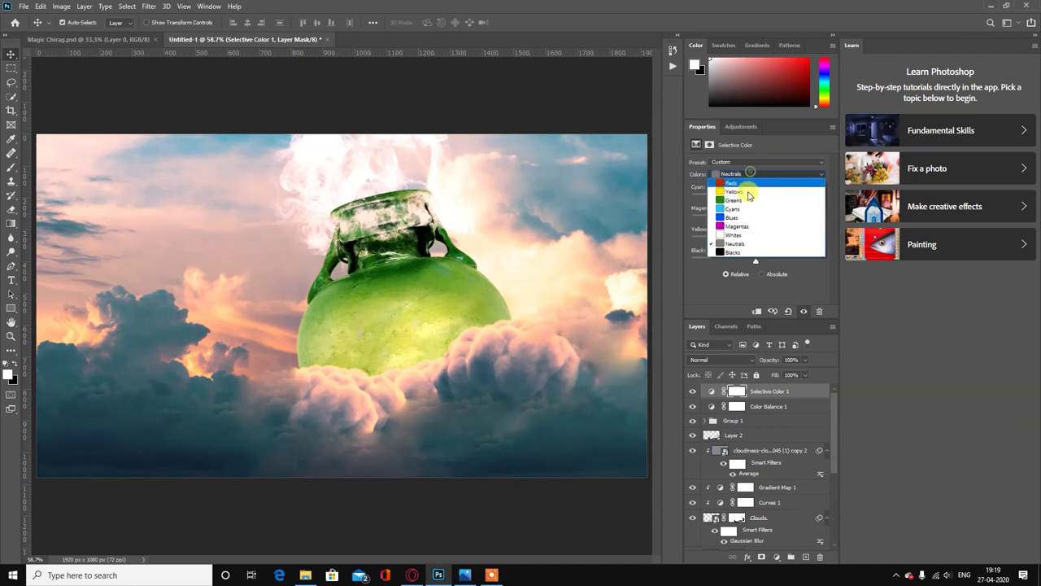
pyautogui.click(738, 251)
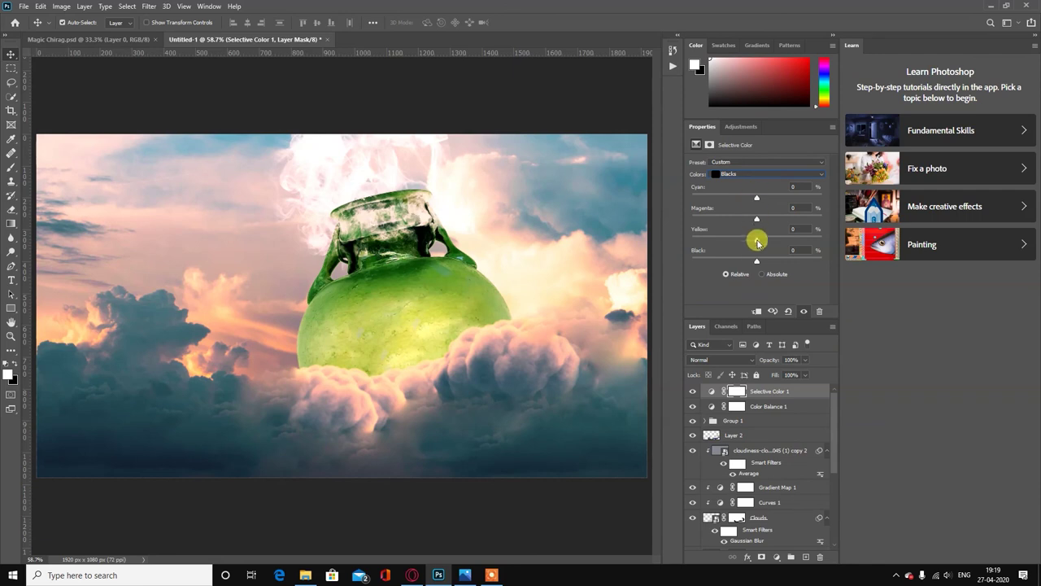
pyautogui.moveTo(757, 239); pyautogui.dragTo(748, 245)
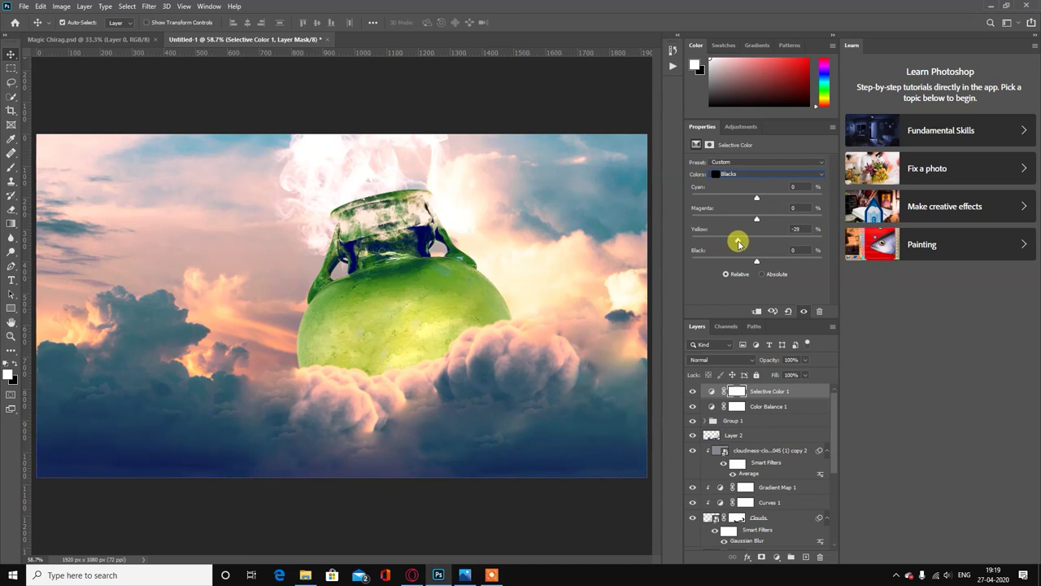
pyautogui.moveTo(741, 241)
pyautogui.mouseDown()
pyautogui.moveTo(744, 222)
pyautogui.moveTo(757, 227)
pyautogui.moveTo(793, 195)
pyautogui.moveTo(746, 203)
pyautogui.moveTo(759, 205)
pyautogui.mouseUp()
pyautogui.moveTo(758, 261)
pyautogui.mouseDown()
pyautogui.moveTo(748, 260)
pyautogui.moveTo(768, 261)
pyautogui.moveTo(756, 261)
pyautogui.mouseUp()
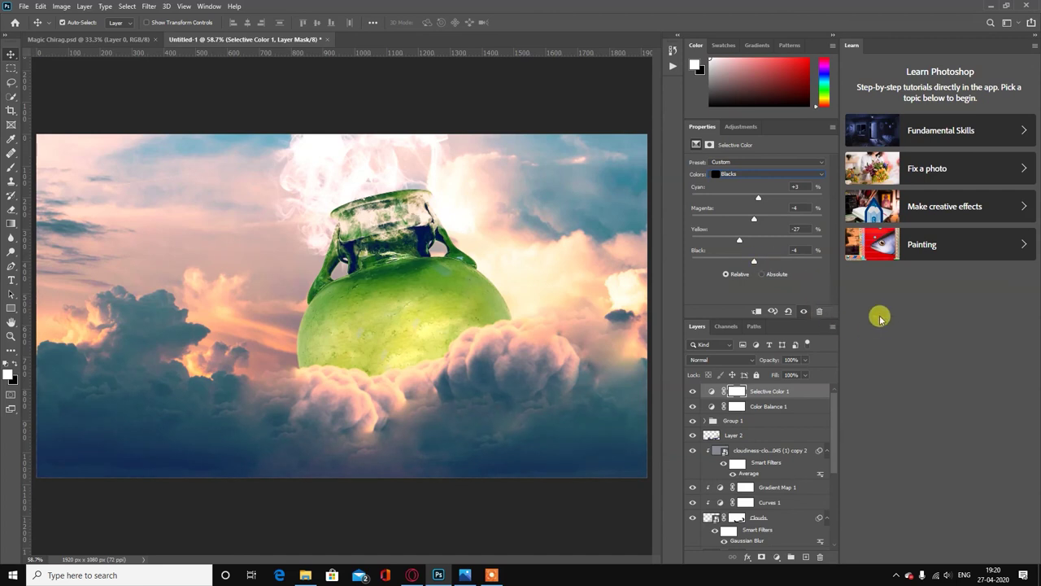
# Add a Curves adjustment and raise dark-tone and midtone points on the RGB curve.
pyautogui.click(777, 557)
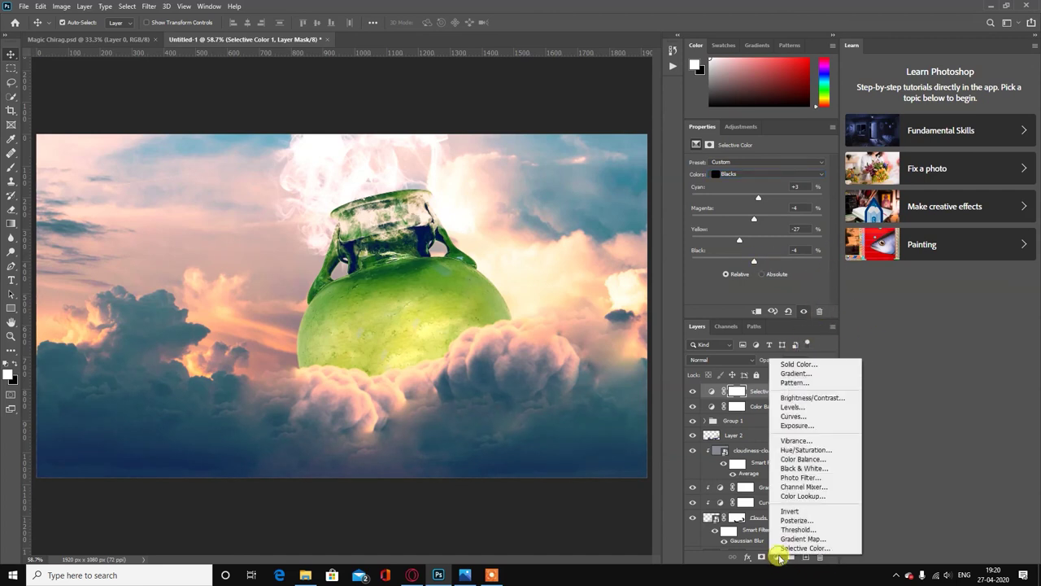
pyautogui.click(784, 417)
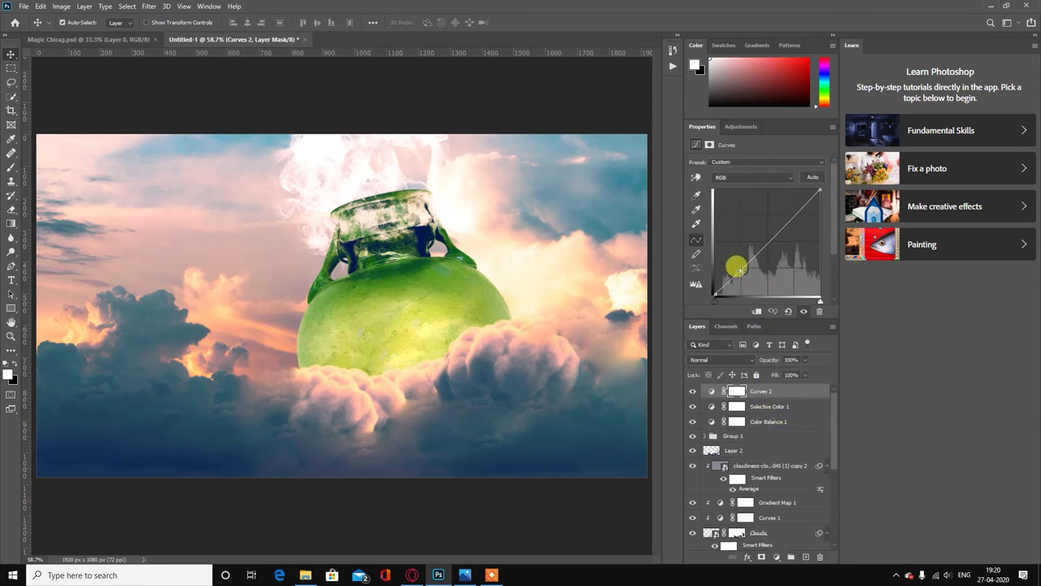
pyautogui.moveTo(737, 267); pyautogui.dragTo(735, 261)
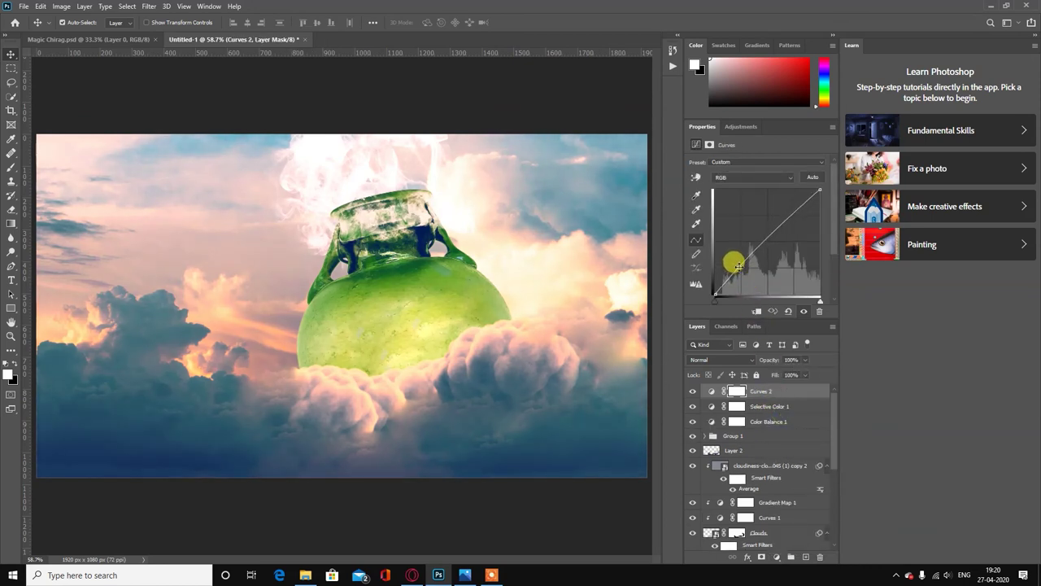
pyautogui.moveTo(771, 230); pyautogui.dragTo(782, 225)
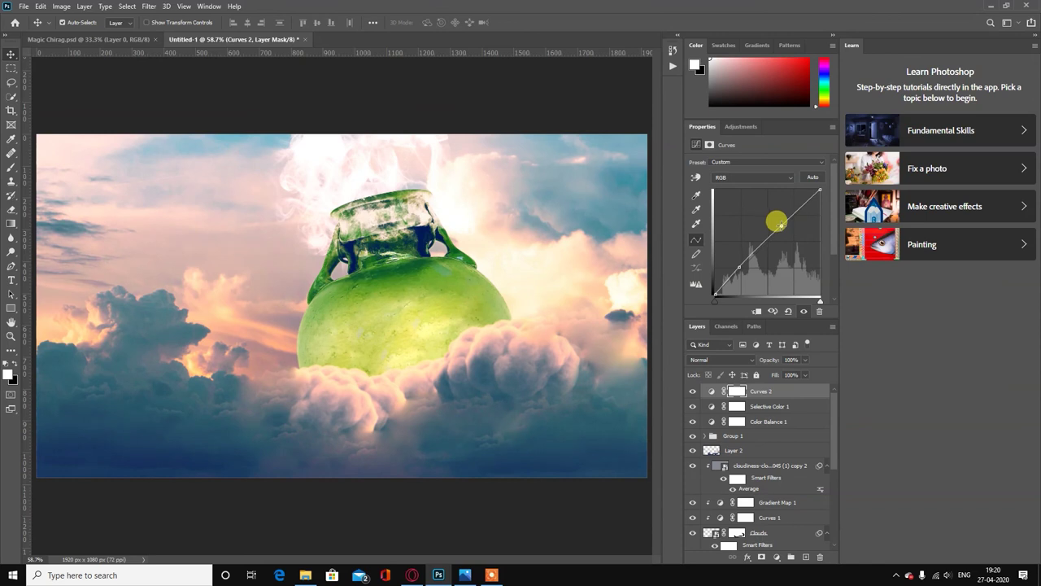